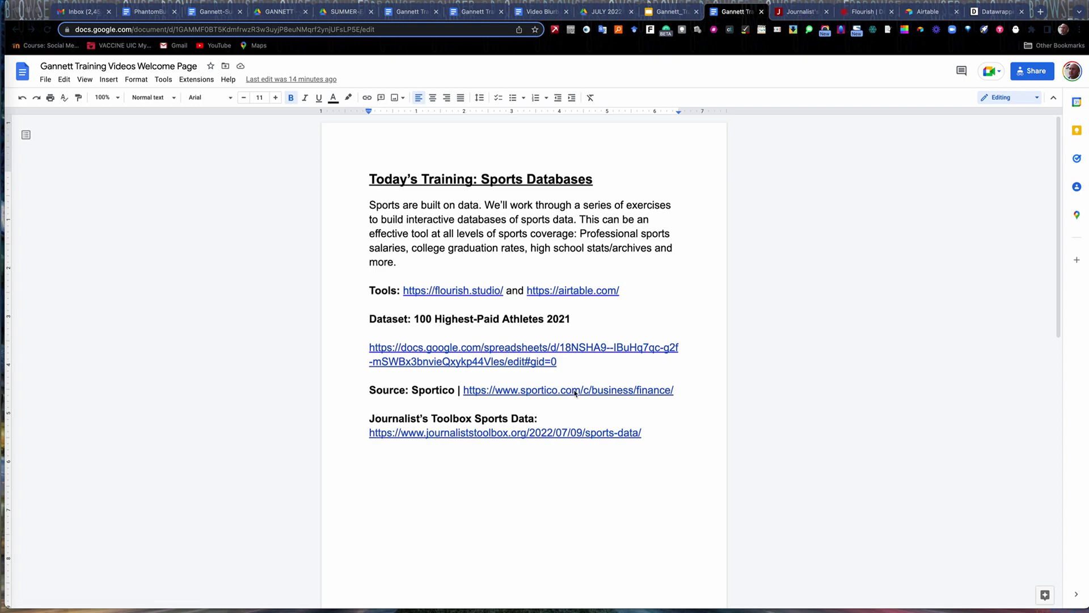
Browse the Journalist's Toolbox topic cards such as Public records, COVID-19 resources and Business.
click(794, 12)
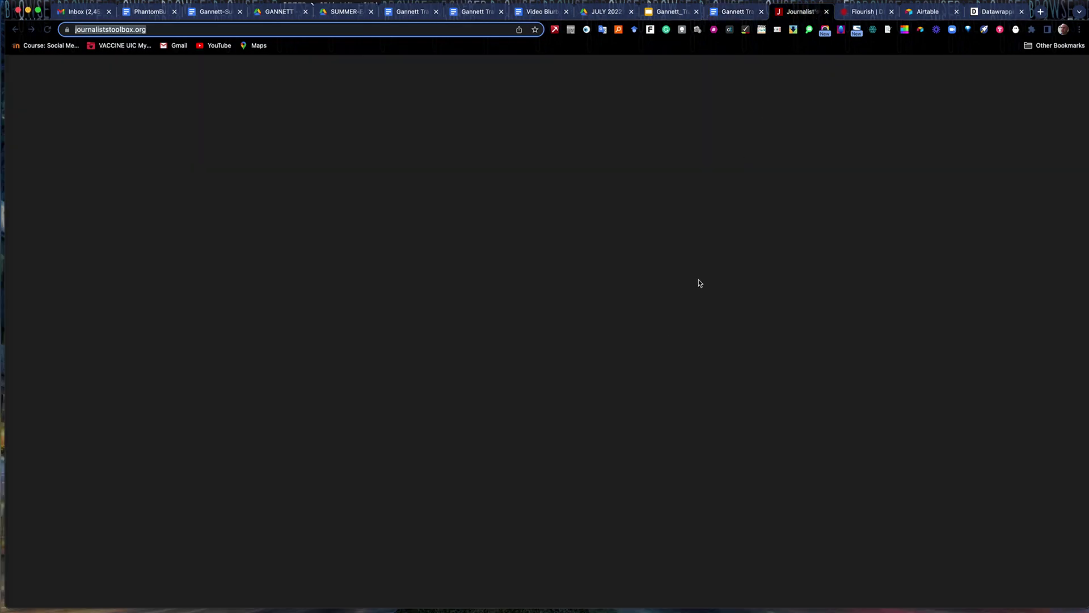
scroll(482, 399, up, 3)
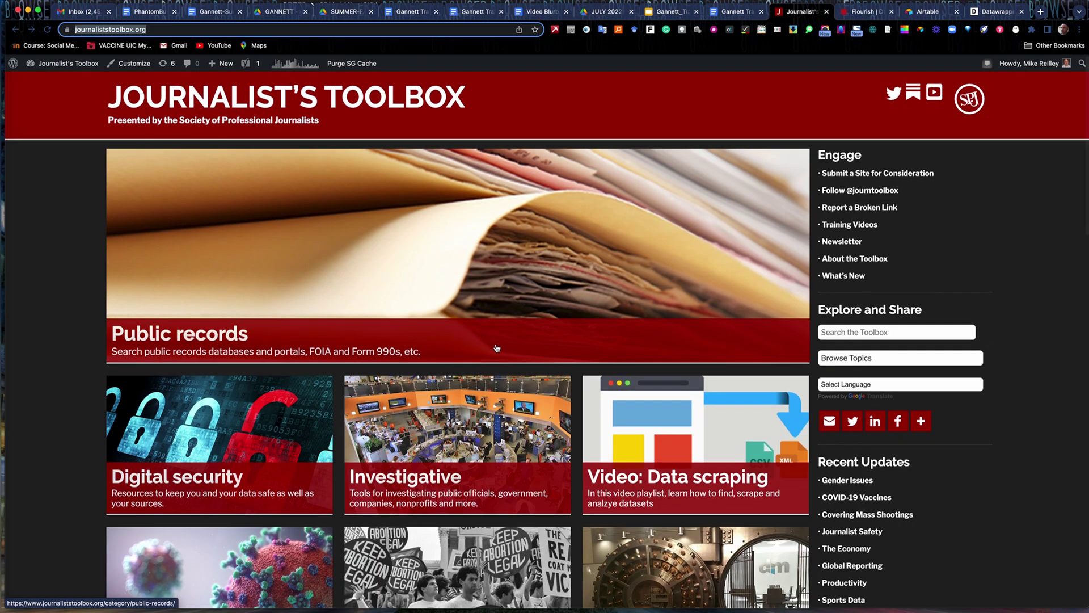
scroll(453, 398, down, 10)
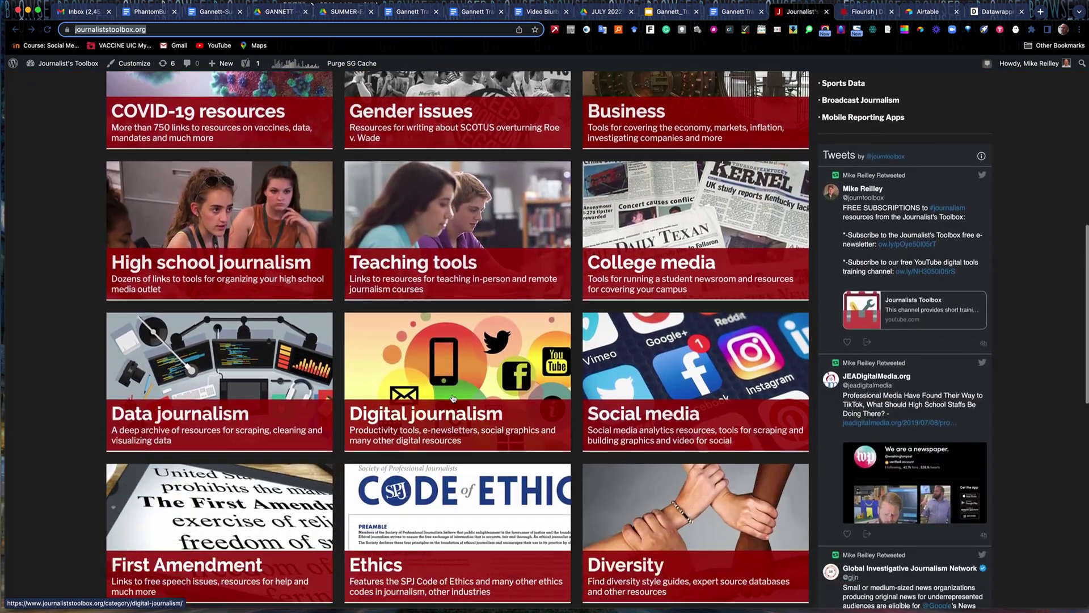
scroll(453, 398, down, 7)
scroll(454, 399, up, 7)
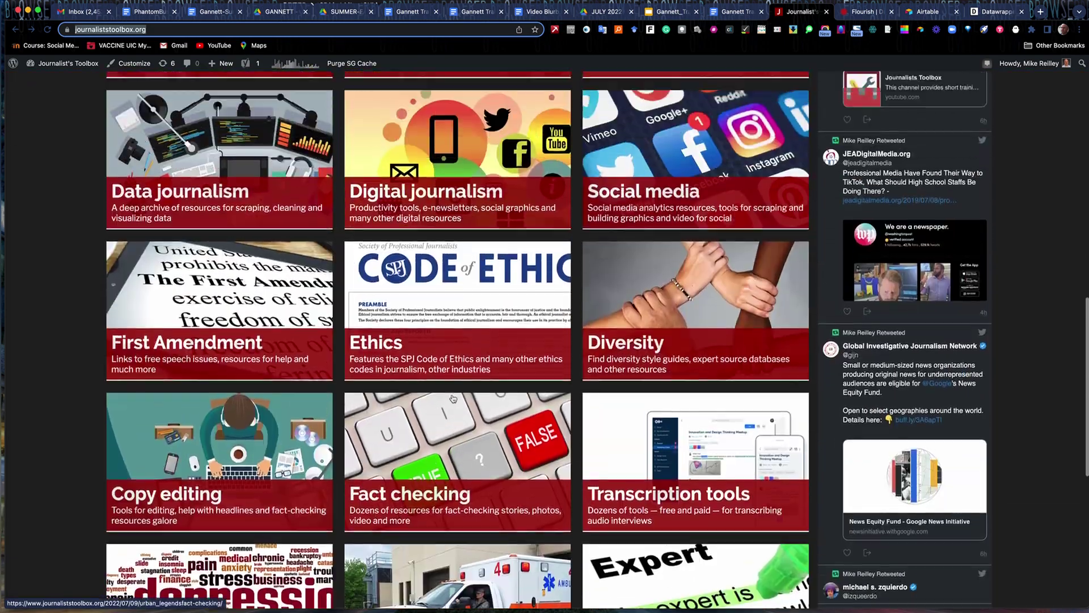
scroll(452, 397, up, 10)
scroll(452, 397, down, 1)
scroll(452, 397, up, 1)
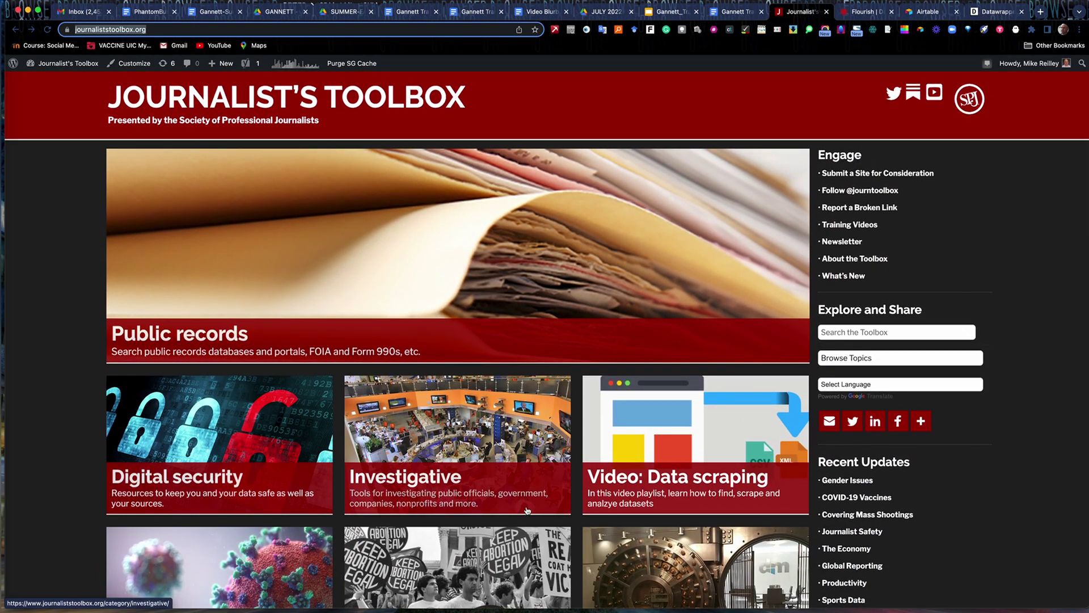
scroll(505, 509, down, 3)
scroll(505, 509, down, 5)
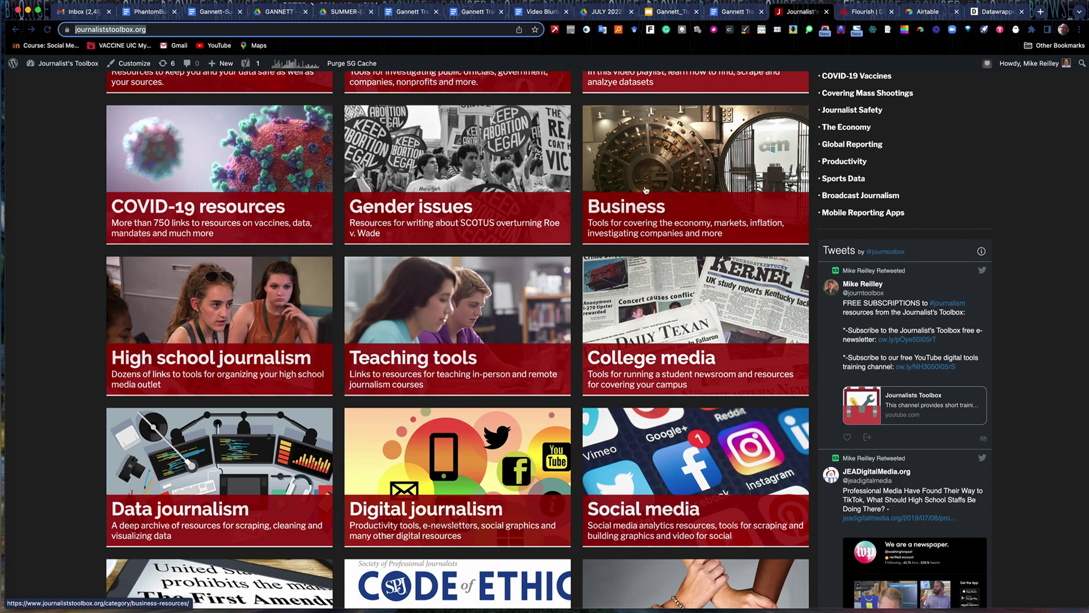
Scroll back up and open Sports Data from the Recent Updates list.
scroll(645, 190, up, 5)
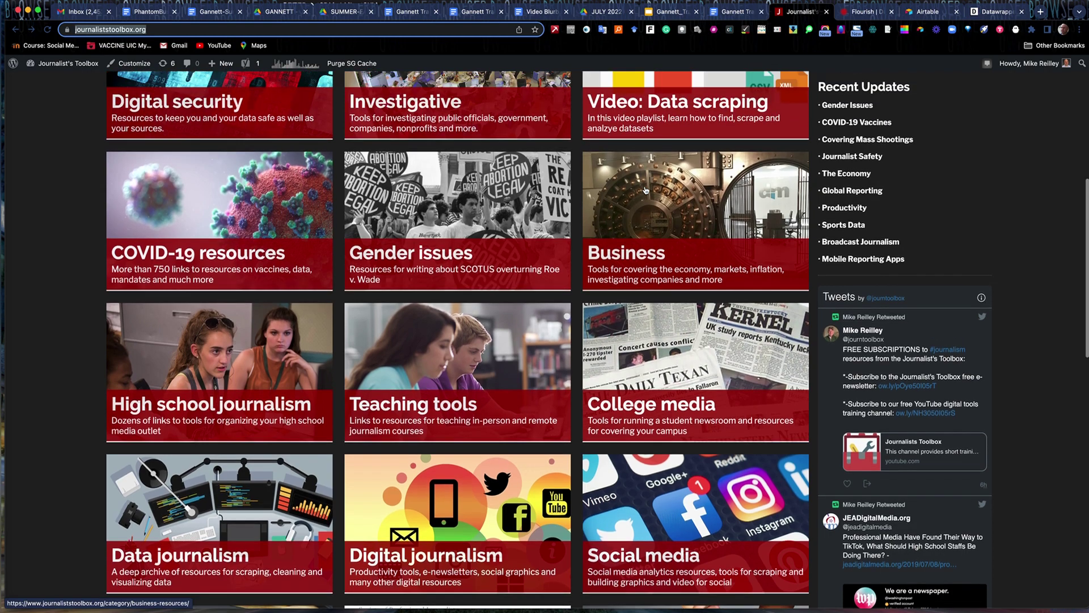
scroll(646, 190, up, 1)
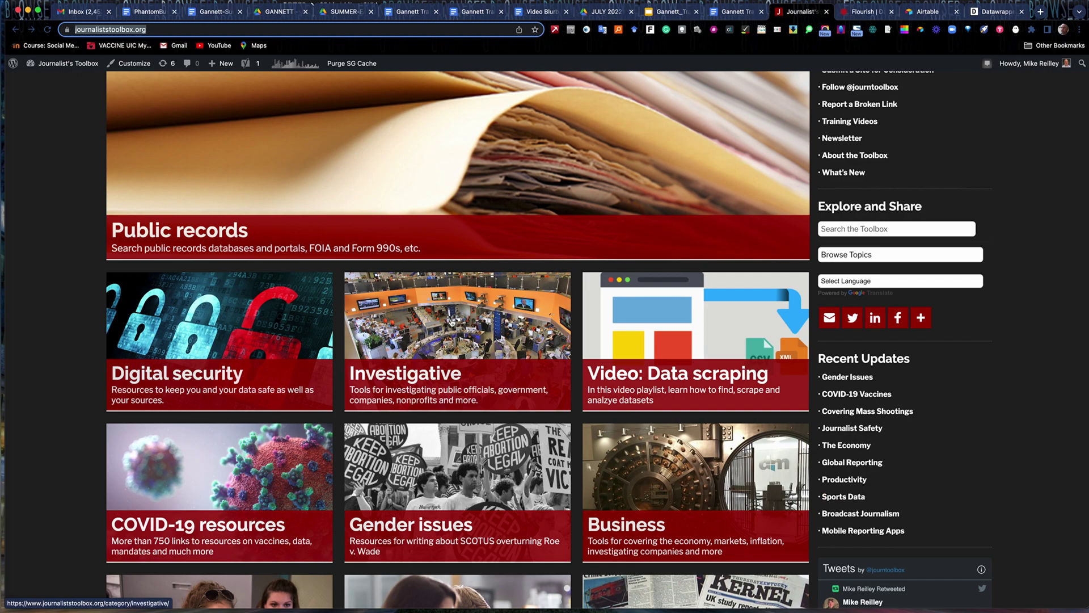
click(839, 502)
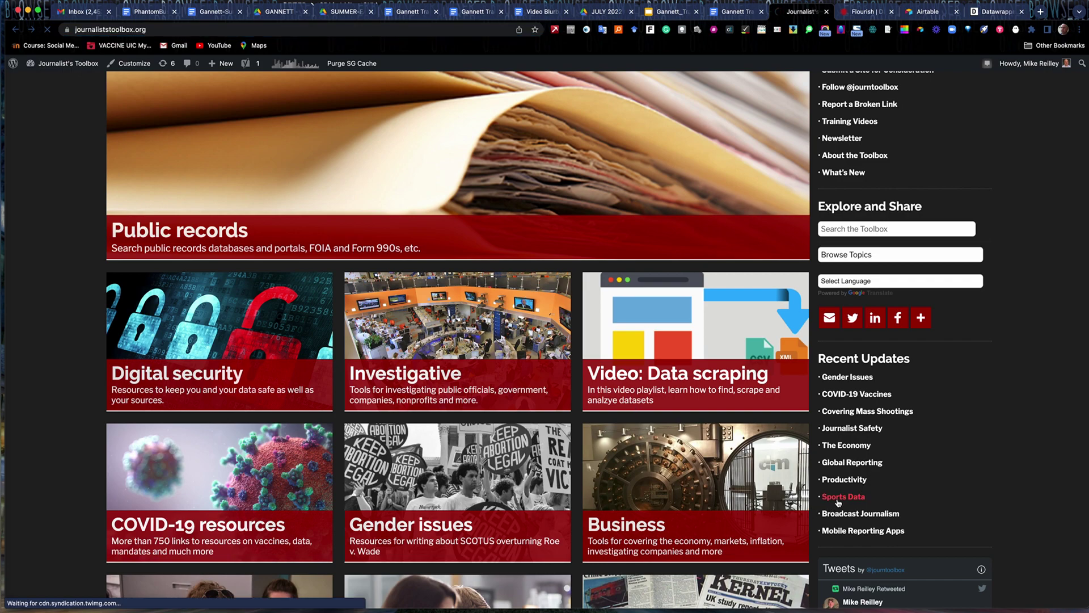
Read down the Sports Data page's list of data sources and Super Bowl links.
scroll(331, 352, down, 5)
scroll(331, 351, down, 3)
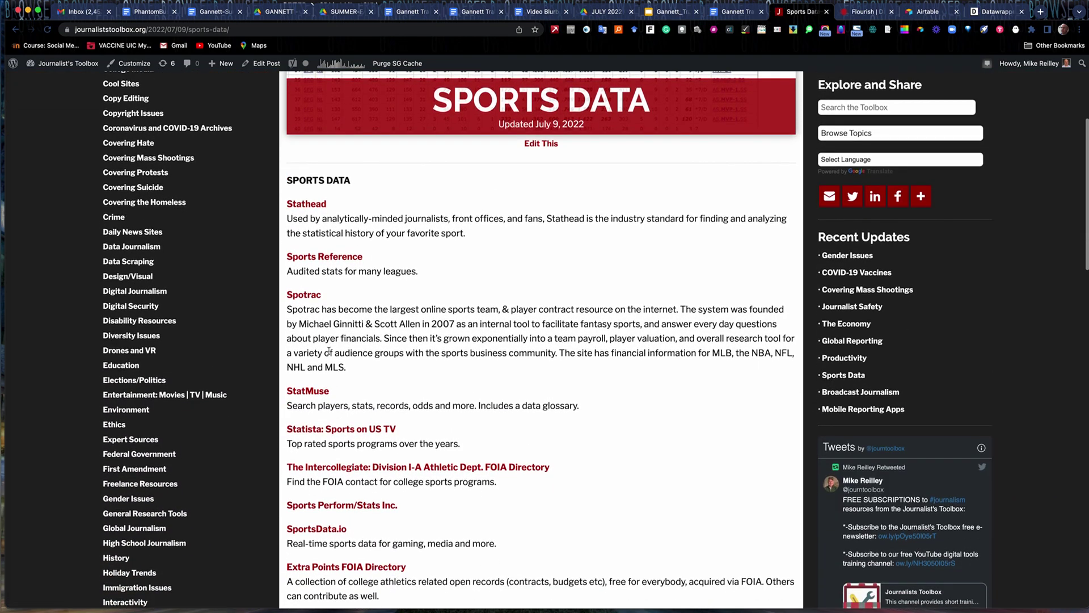
scroll(337, 396, down, 7)
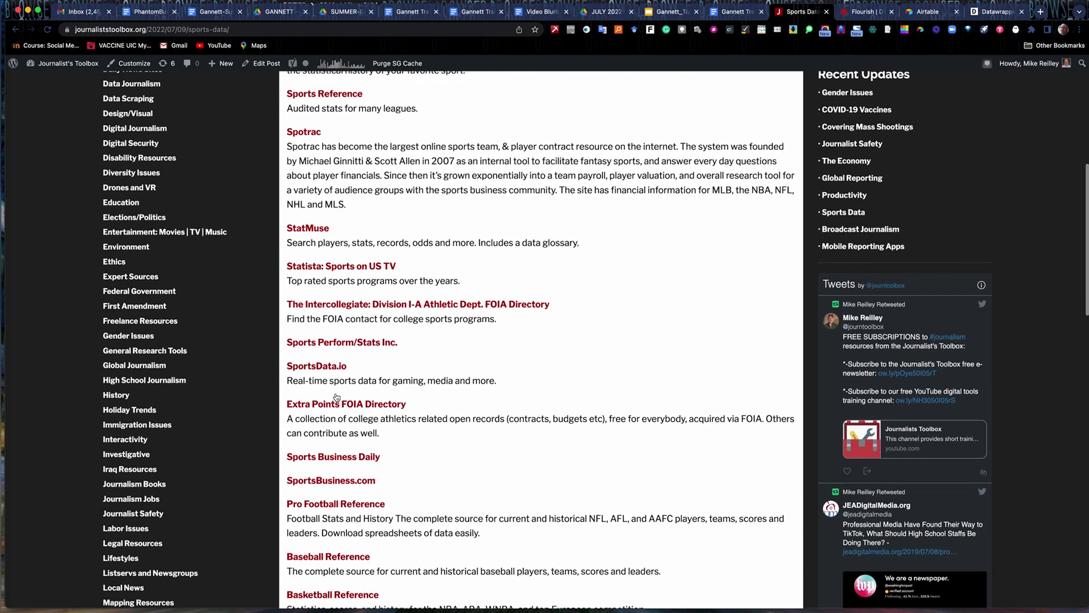
scroll(334, 395, down, 2)
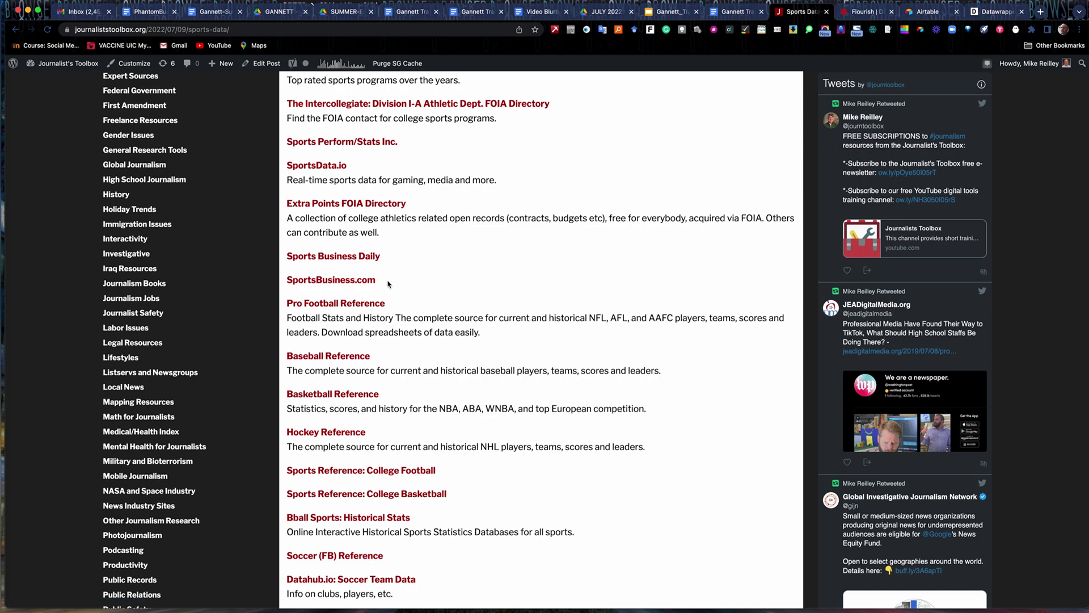
scroll(389, 283, down, 1)
scroll(388, 284, down, 3)
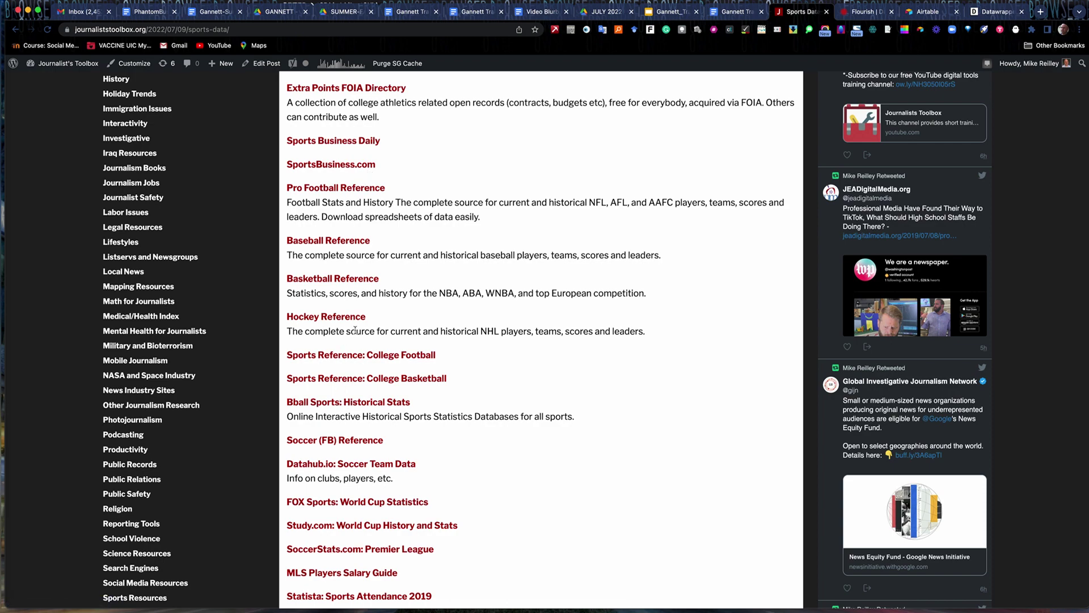
scroll(355, 331, down, 4)
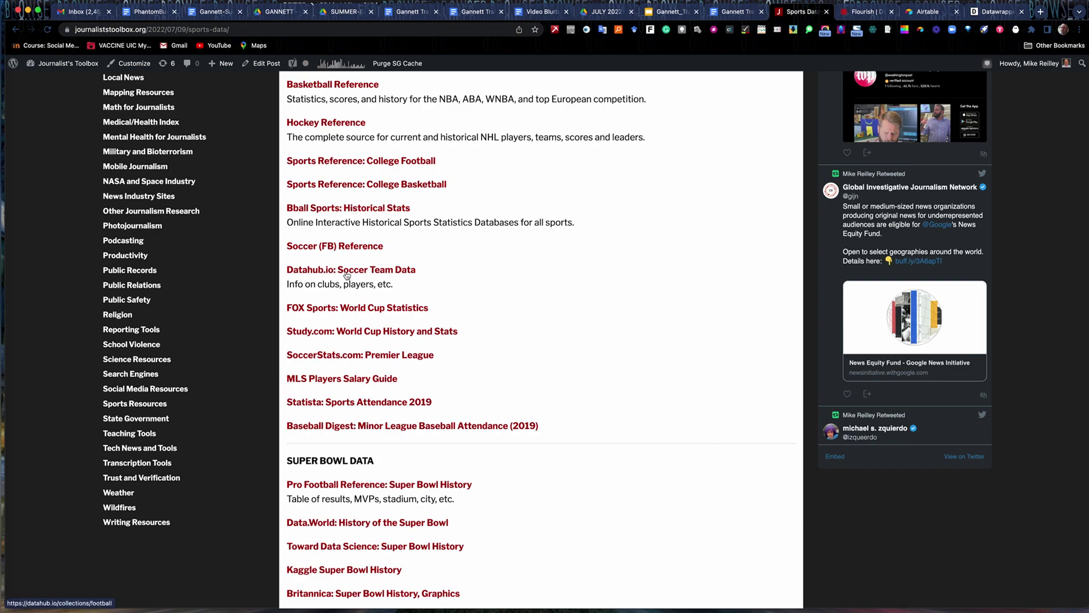
scroll(347, 276, down, 5)
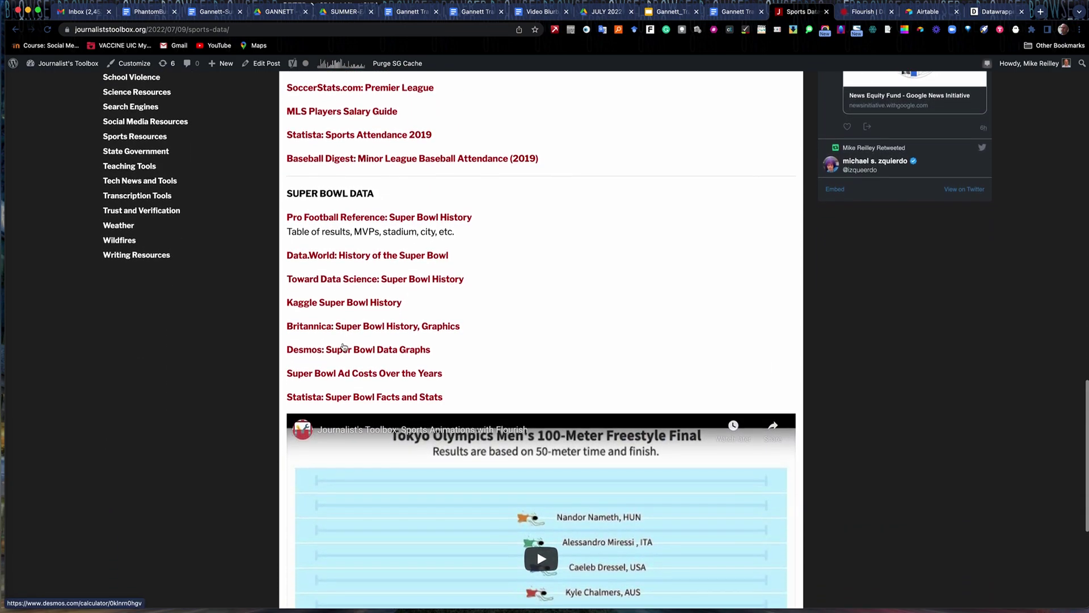
scroll(344, 347, down, 3)
Return to the top and open the Journalist's Toolbox Newsletter from the Engage sidebar.
scroll(538, 295, up, 7)
scroll(540, 239, up, 10)
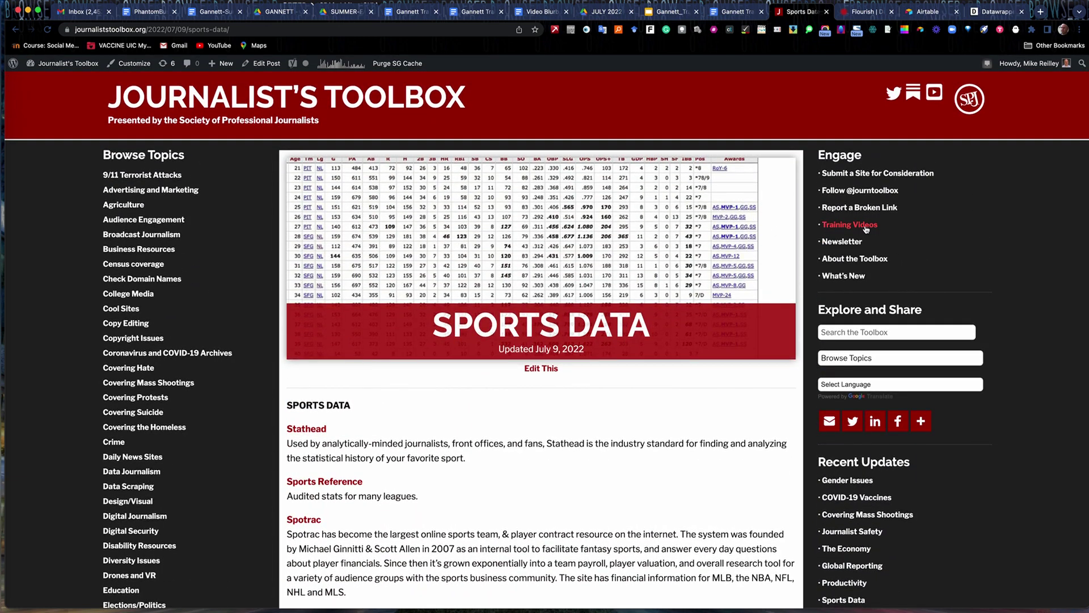
click(841, 242)
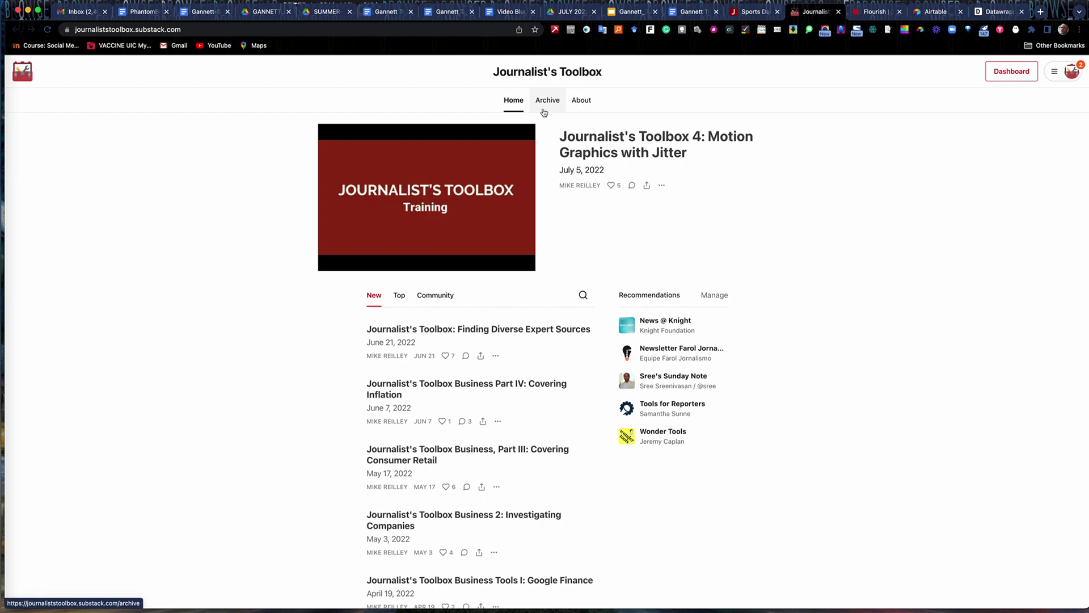
Close the newsletter, visit the Toolbox home page, then return to the Sports Databases Google Doc.
click(839, 12)
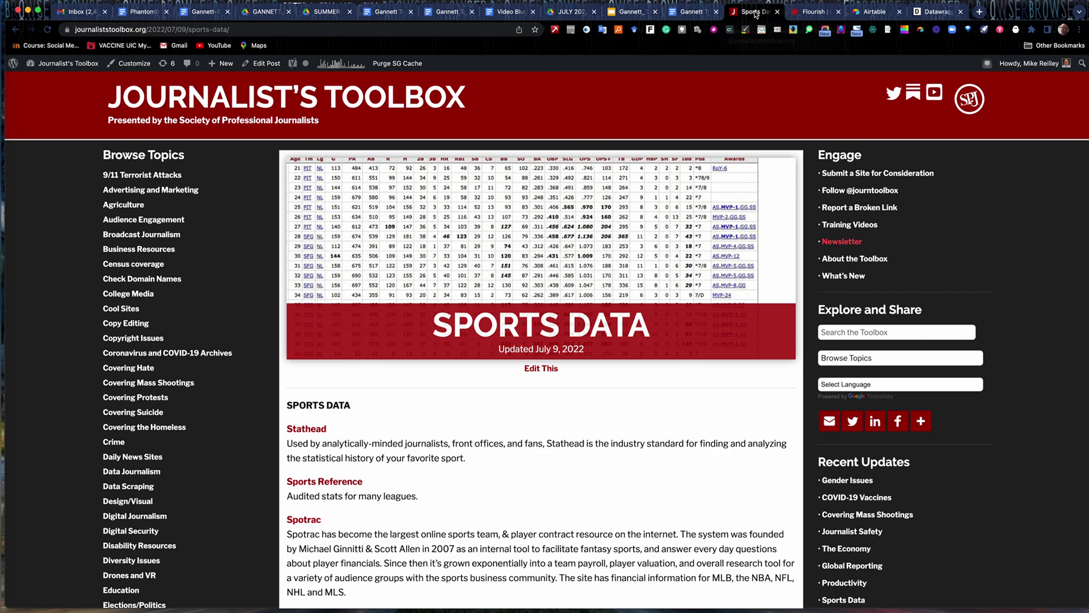
click(390, 89)
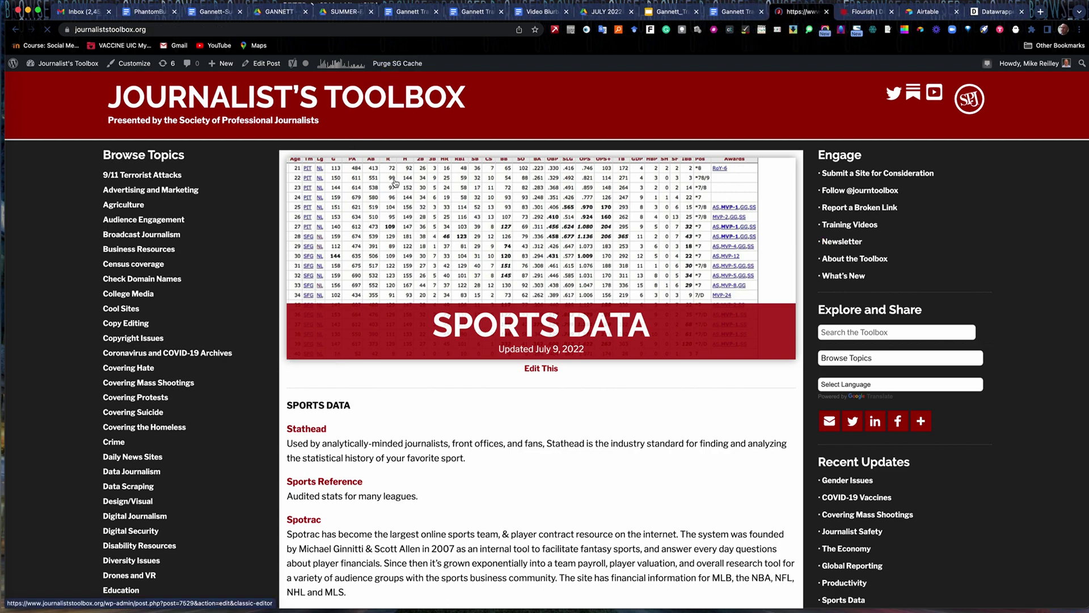
click(734, 11)
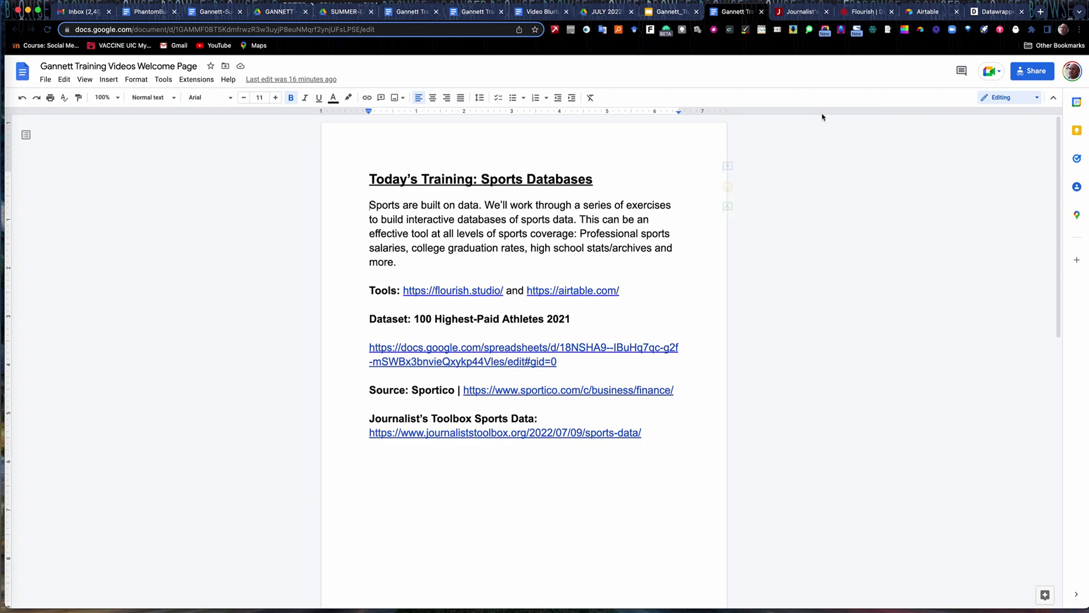
Check the Flourish, Airtable and Datawrapper tabs, finishing on the Journalist's Toolbox homepage.
click(867, 12)
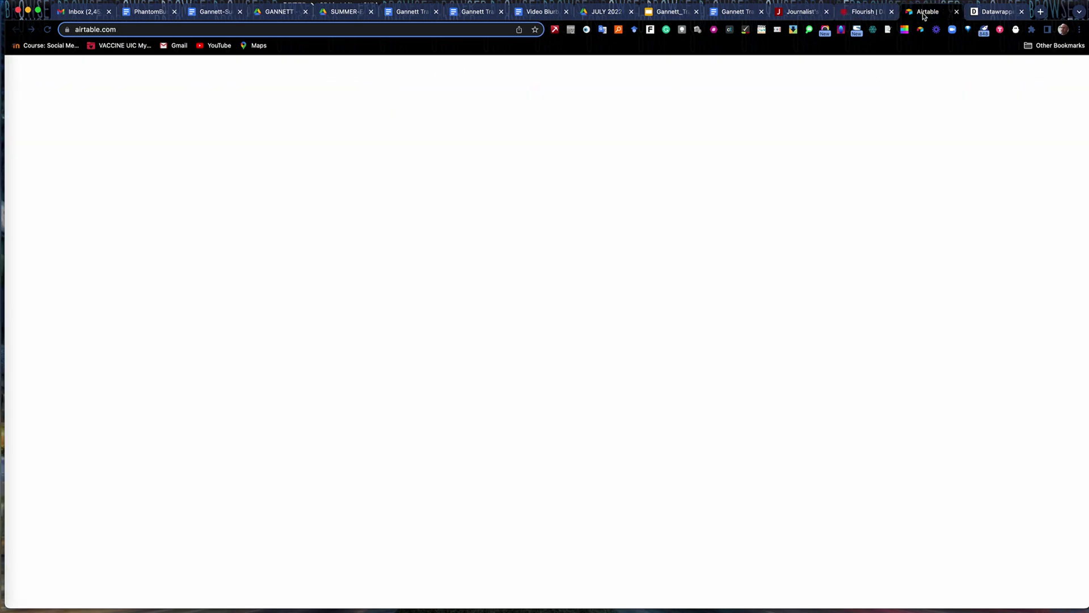
click(920, 13)
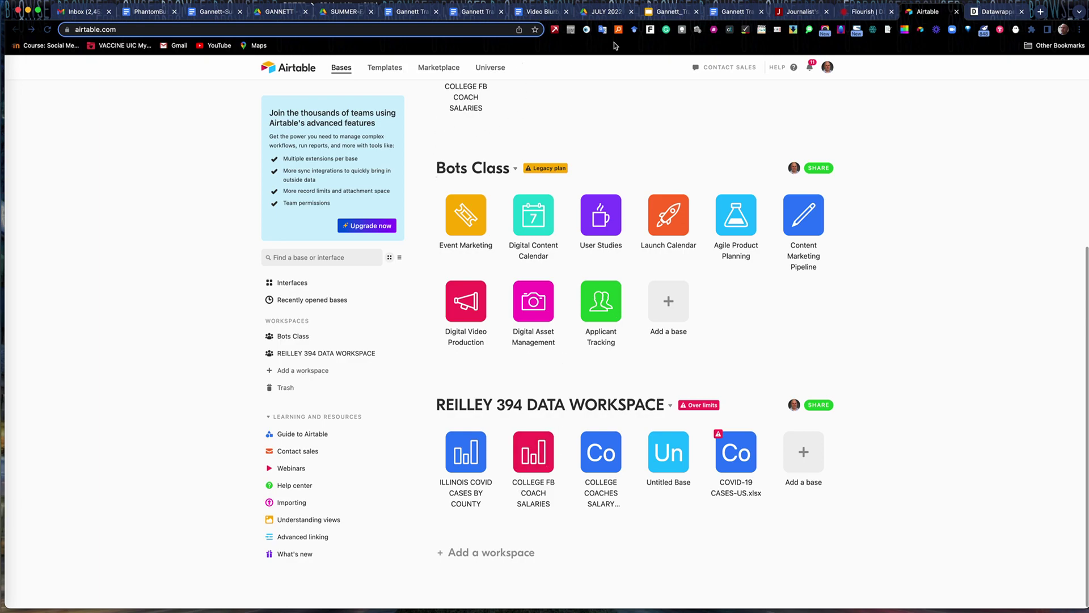
click(859, 12)
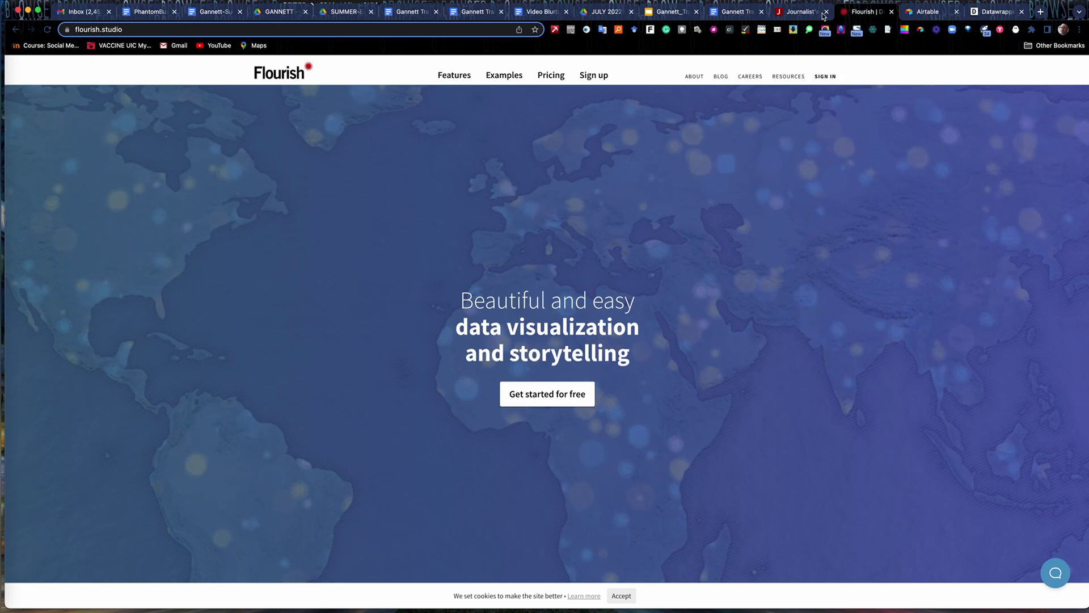
click(921, 13)
click(996, 13)
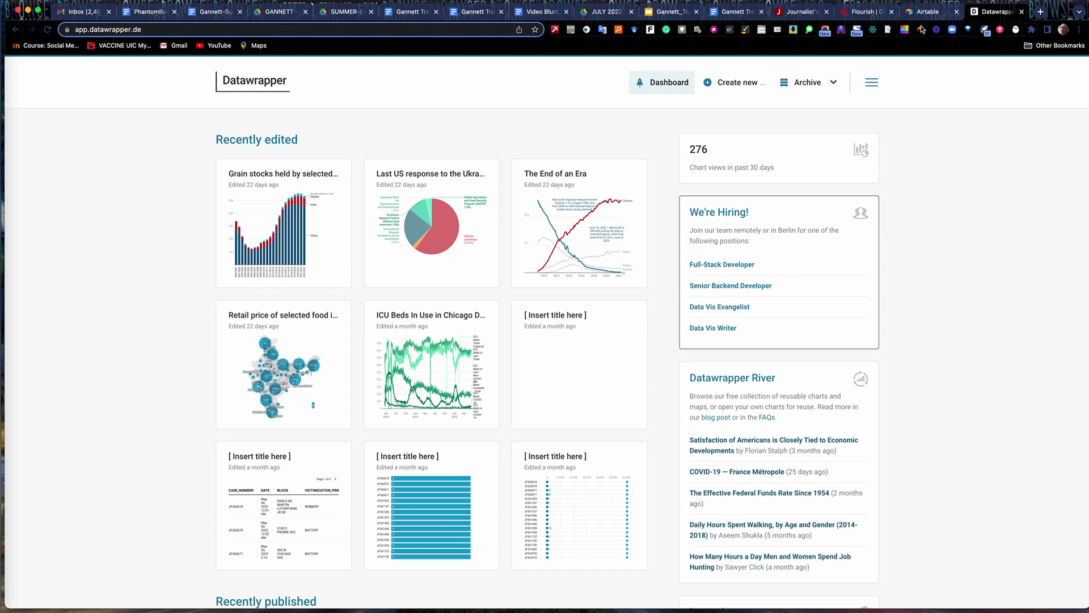
click(863, 12)
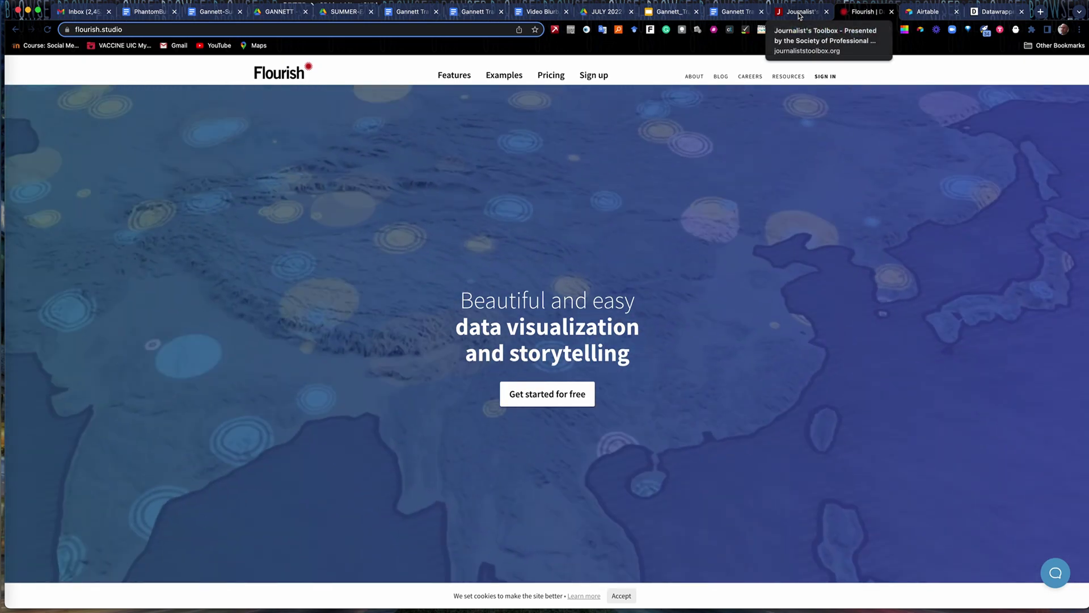
click(801, 15)
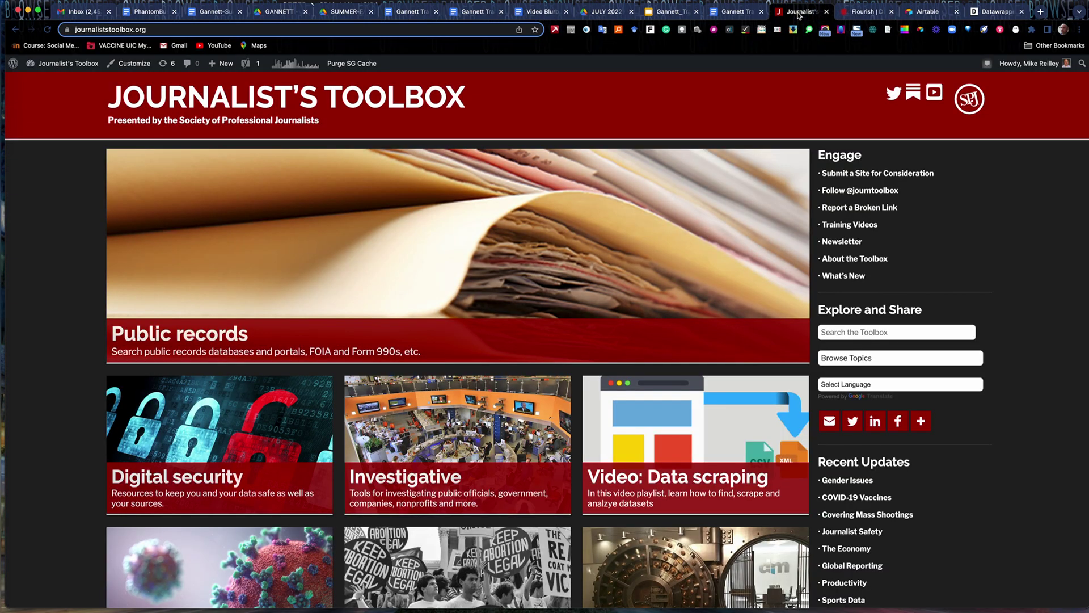
Go back to the Gannett Training Videos Welcome Page Google Doc.
click(735, 13)
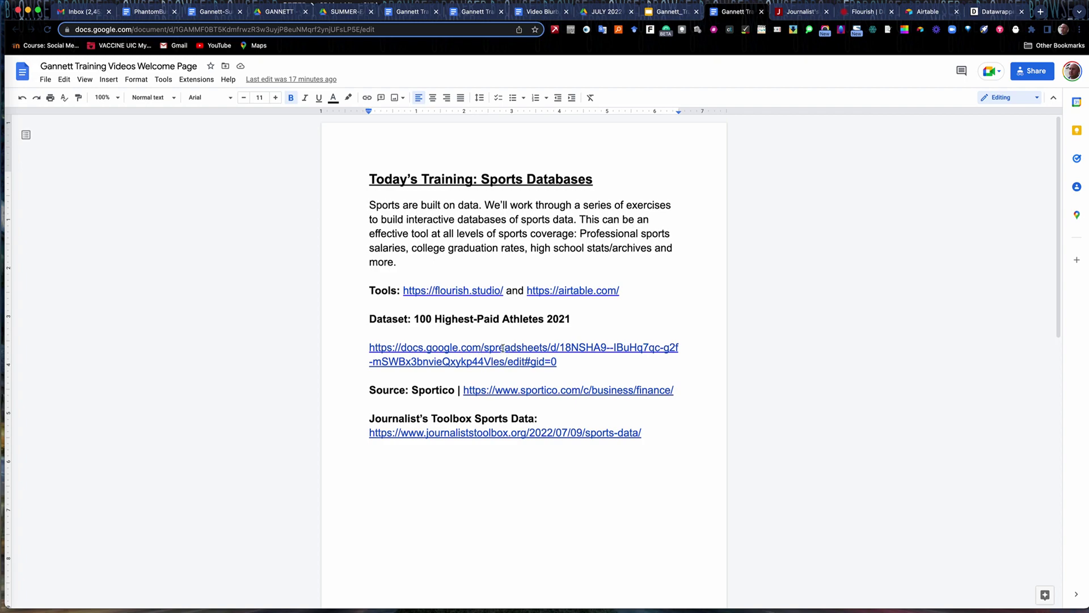
Open the linked Sportico 100 Highest-Paid Athletes 2021 spreadsheet from its link preview.
click(501, 349)
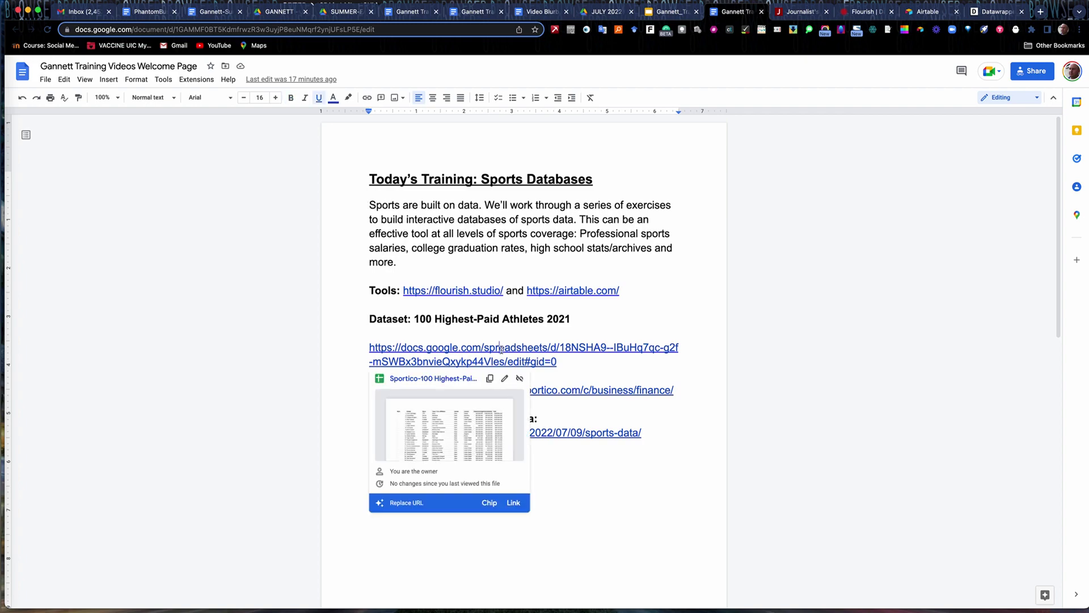
click(451, 379)
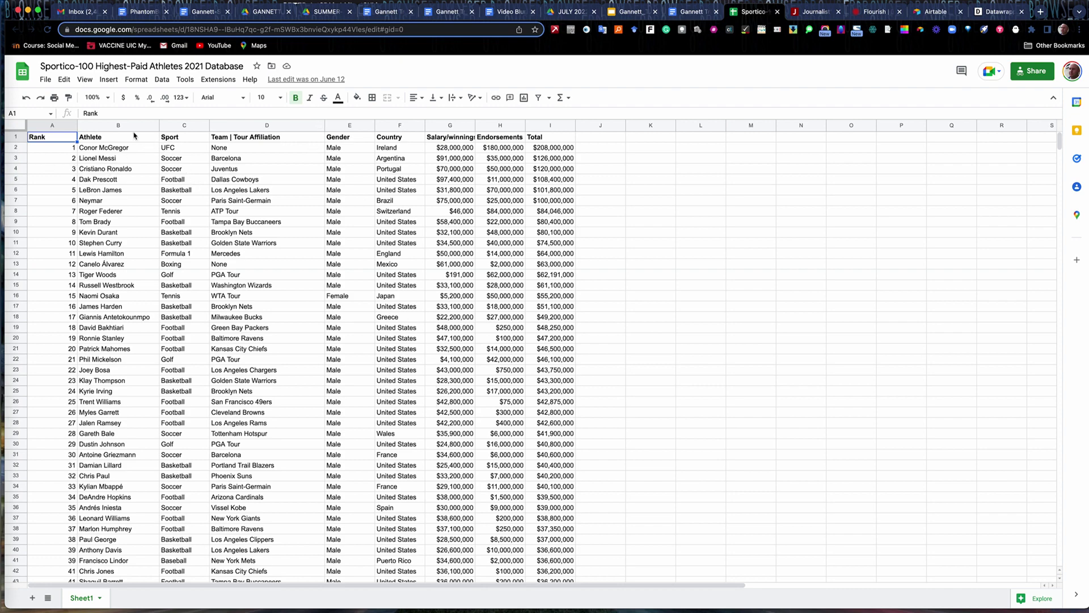
Download the athletes sheet as a CSV file and close the Journalist's Toolbox tab.
click(46, 80)
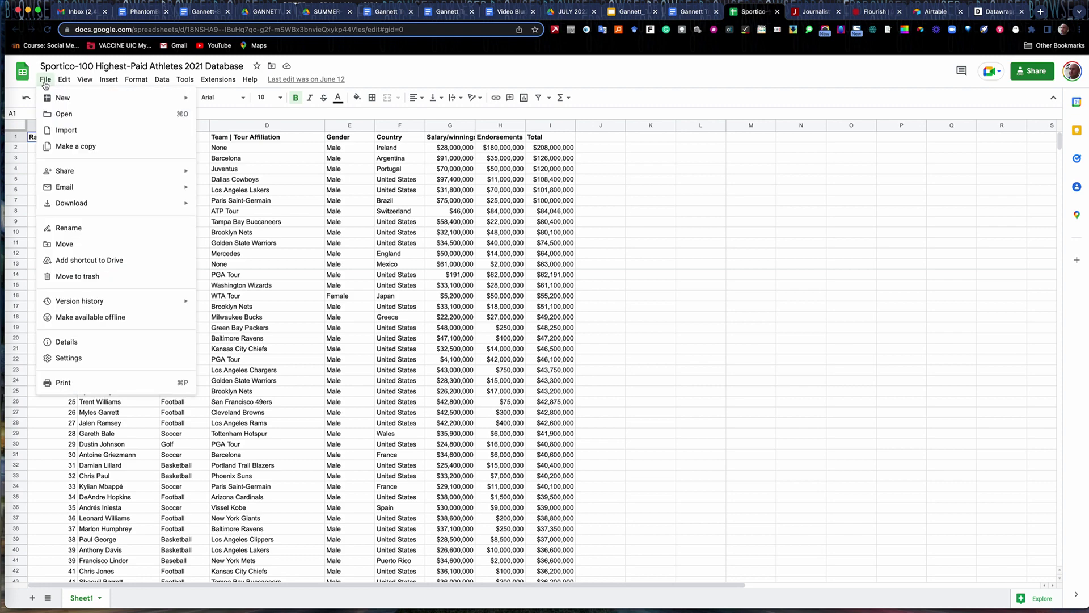
mouse_move(68, 203)
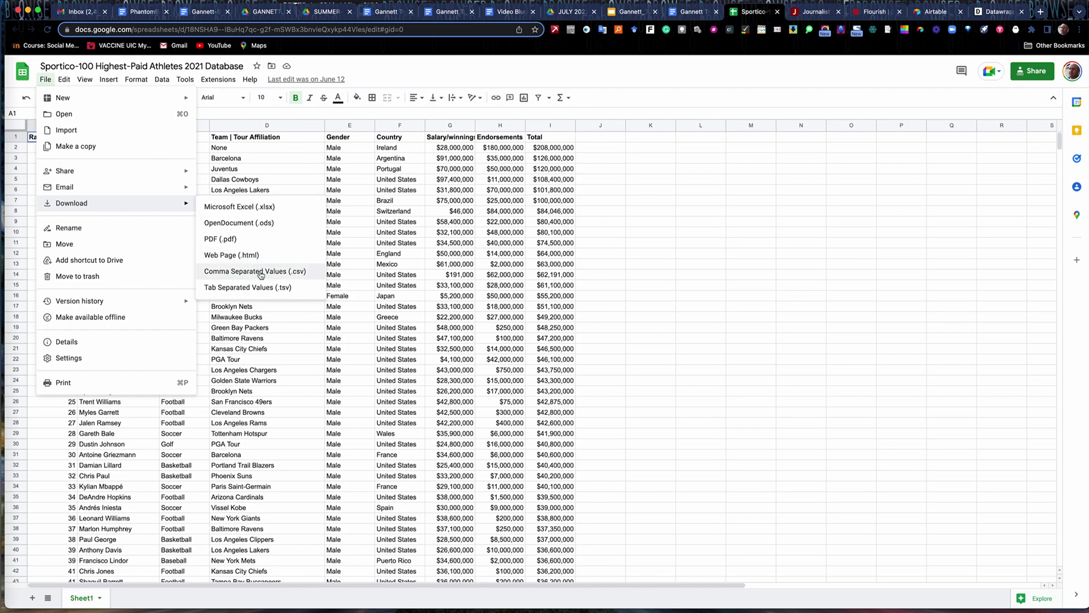
click(261, 274)
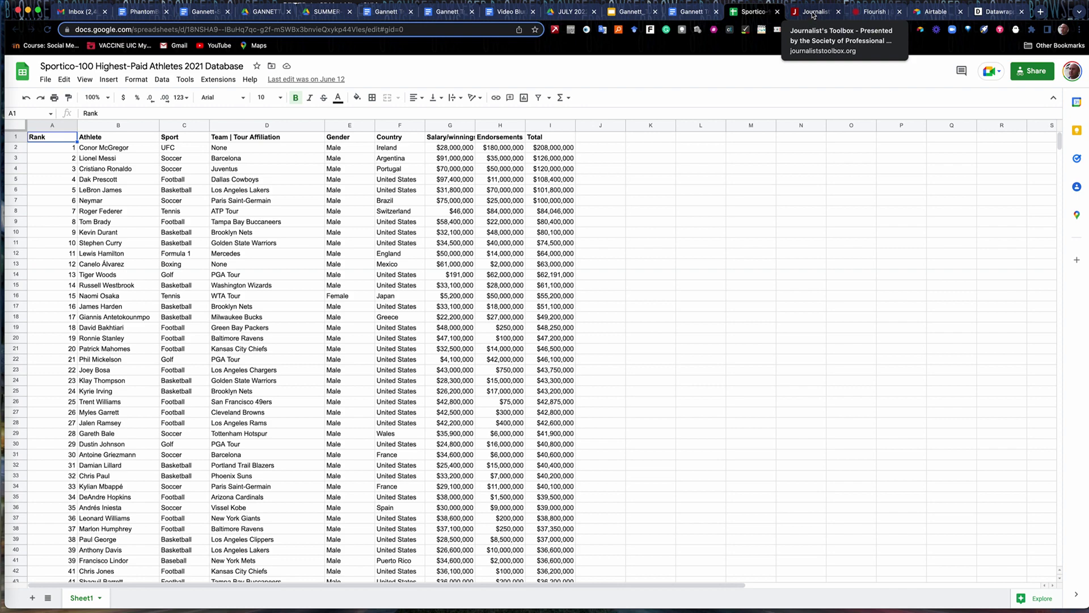
click(839, 12)
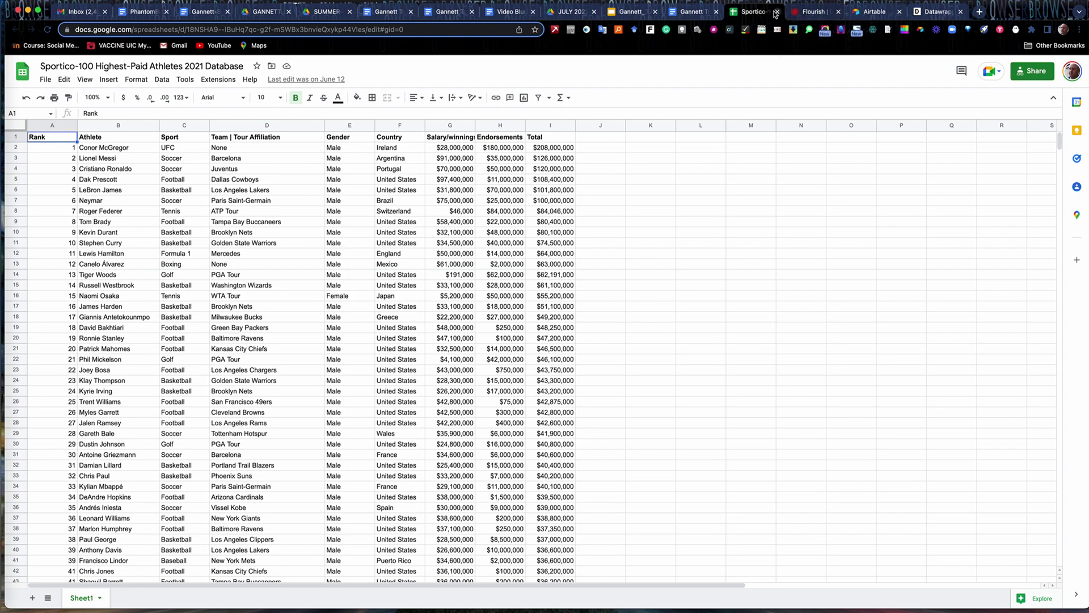
Sign in to Flourish and scan My projects for the 'World's Highest-Paid' table.
click(811, 14)
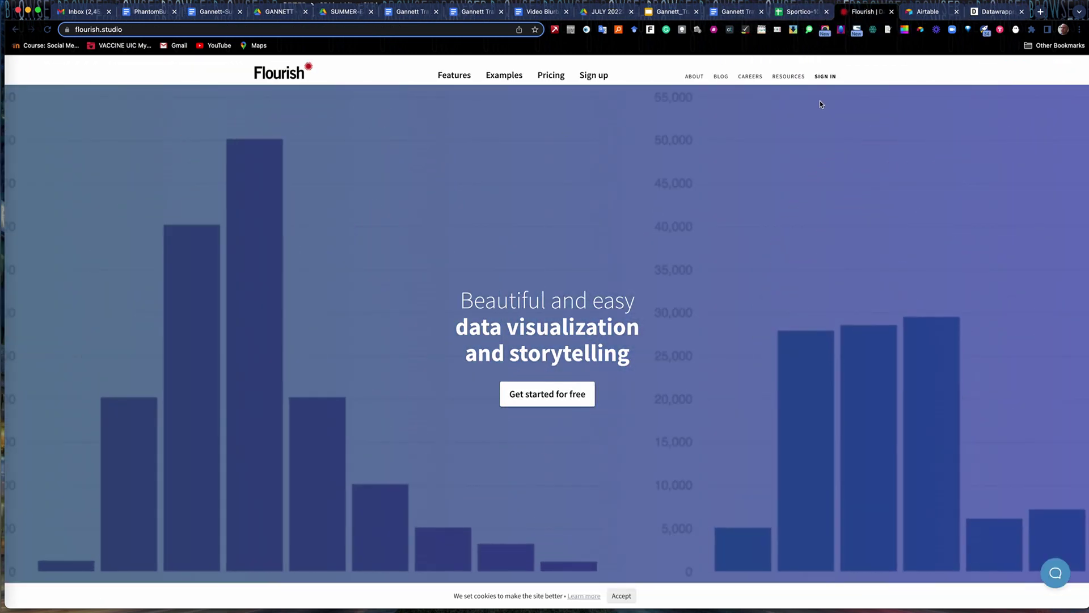
click(821, 77)
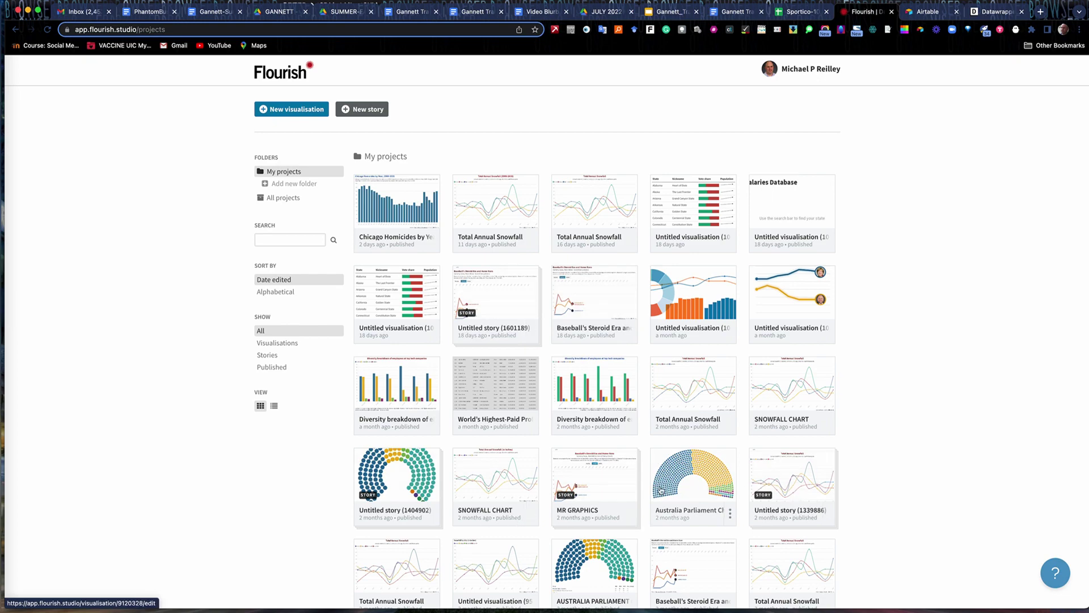
scroll(637, 495, down, 3)
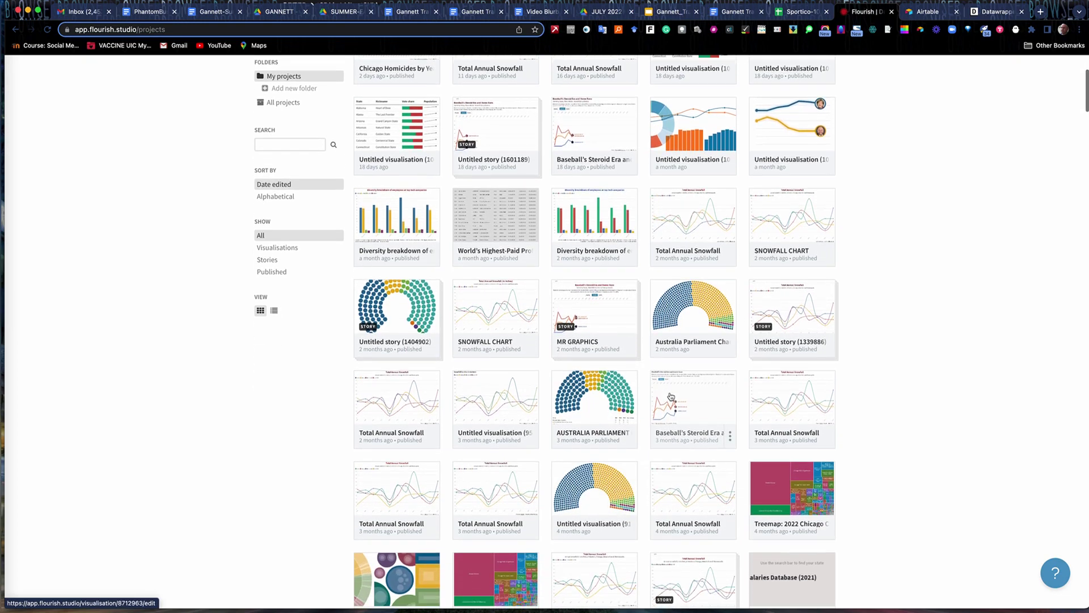
scroll(616, 511, down, 5)
scroll(677, 495, up, 3)
scroll(677, 495, up, 5)
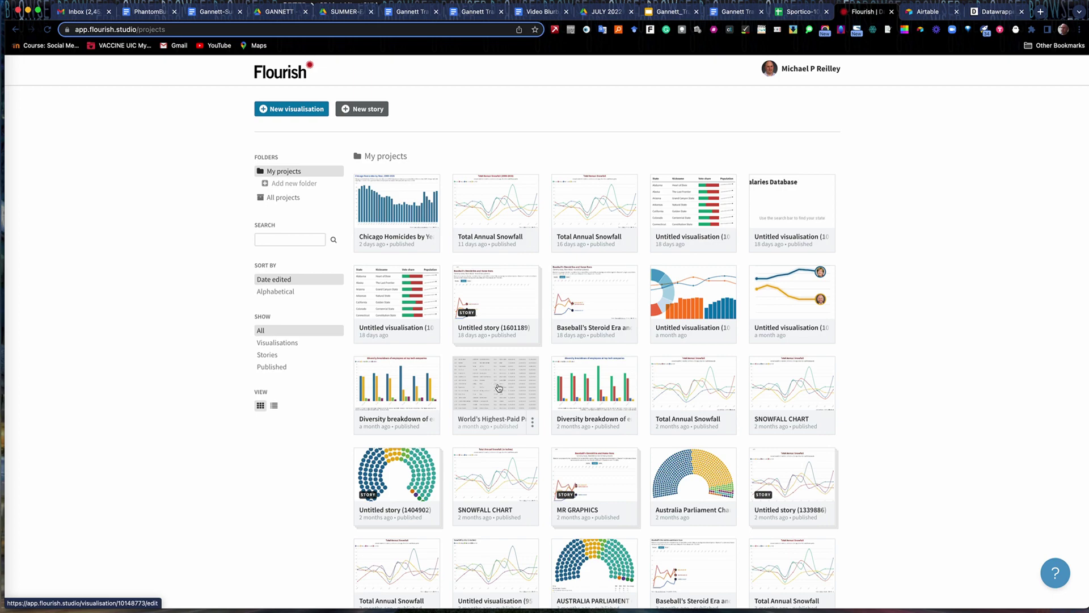
Open the World's Highest-Paid athletes table and page from 1 through 4 and back to 1.
click(499, 389)
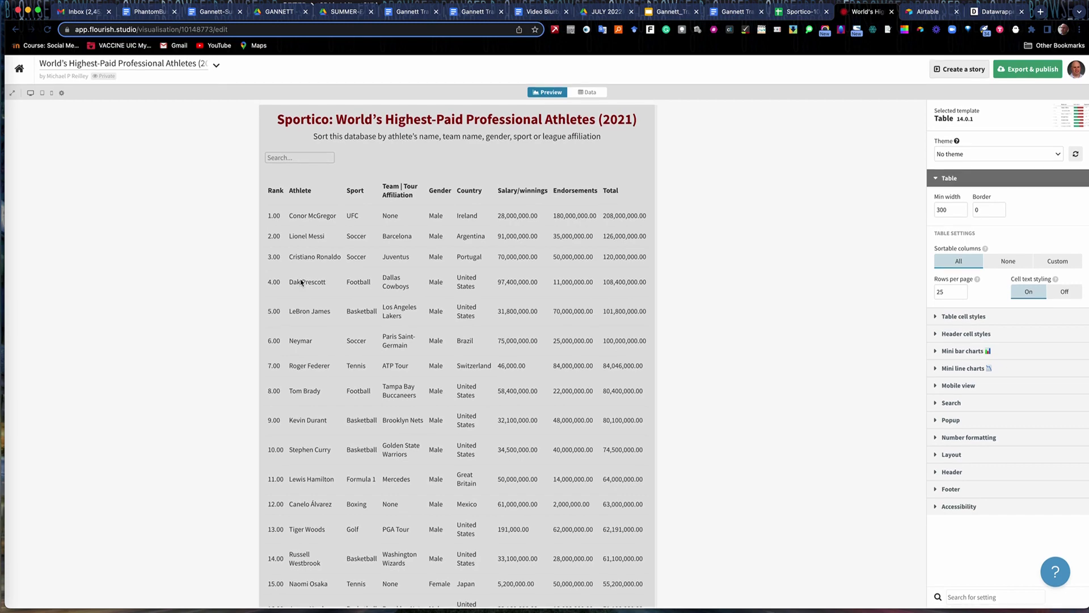
scroll(311, 287, down, 10)
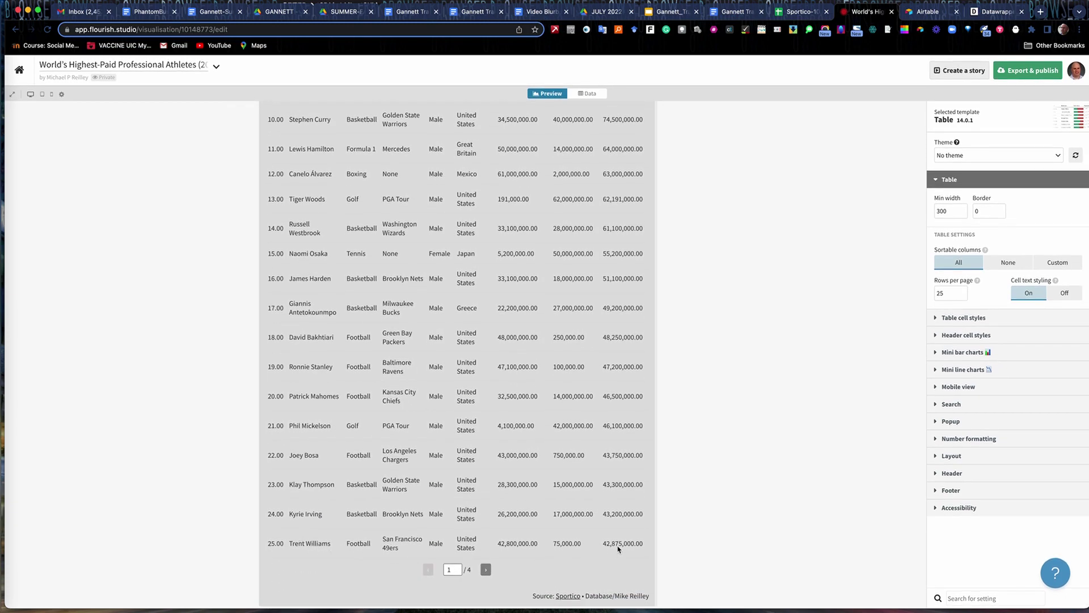
click(486, 569)
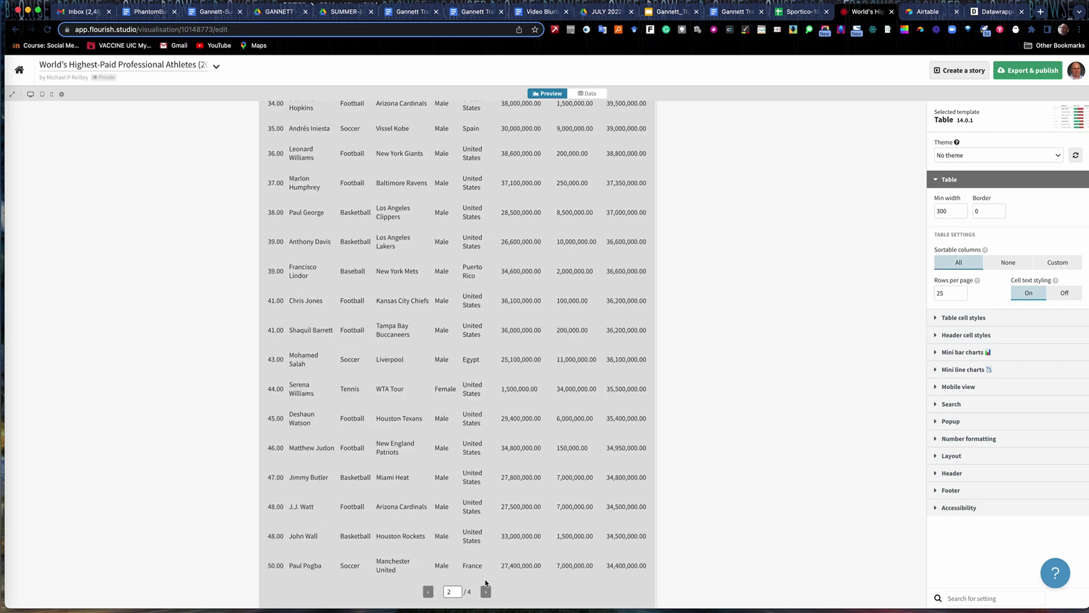
click(486, 591)
click(486, 588)
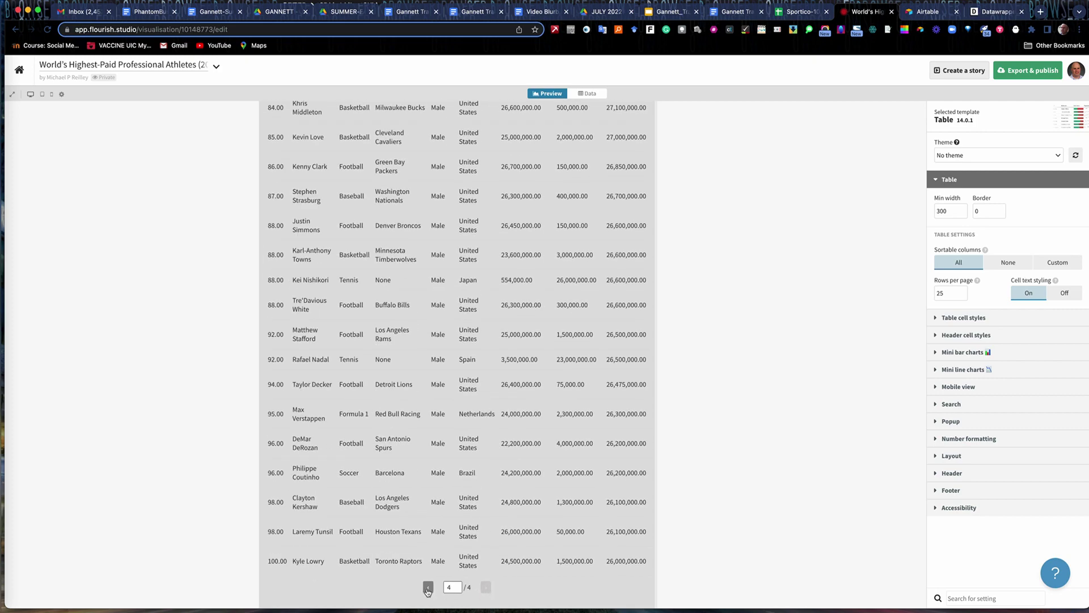
click(429, 591)
click(428, 591)
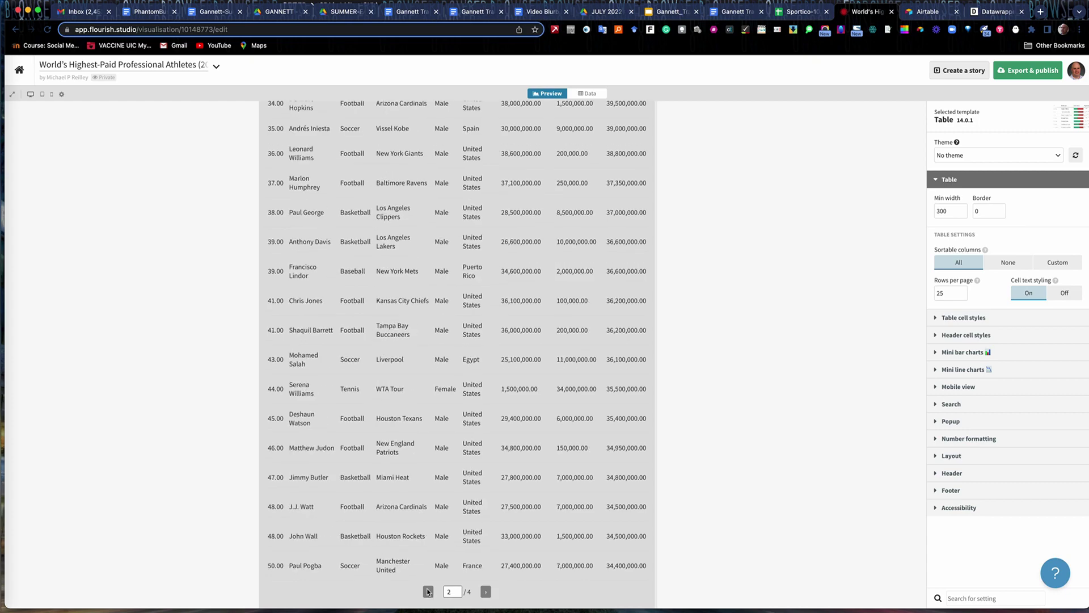
click(429, 590)
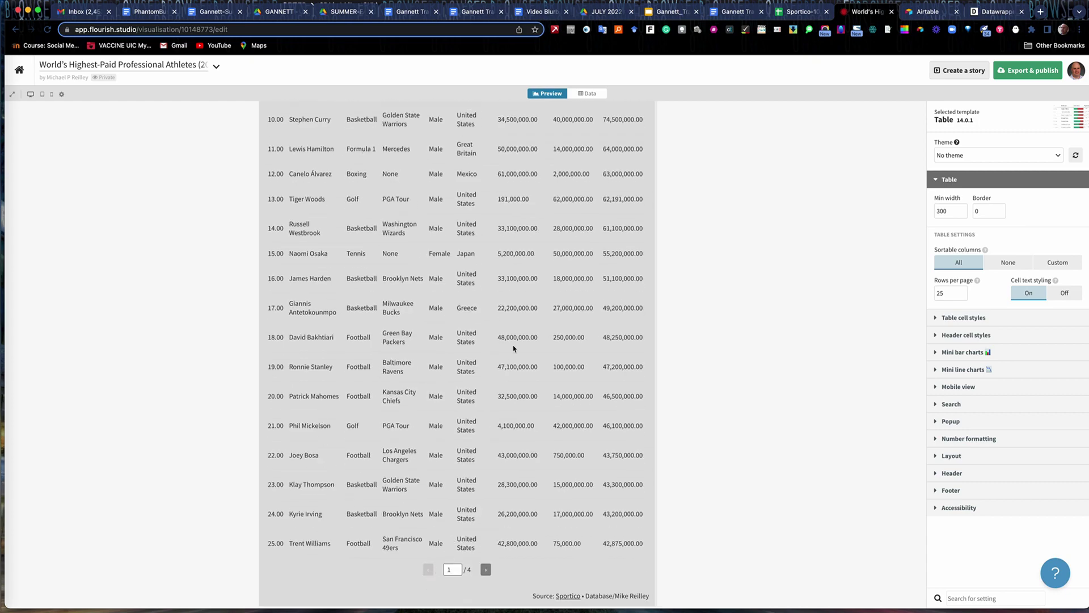
scroll(514, 348, up, 6)
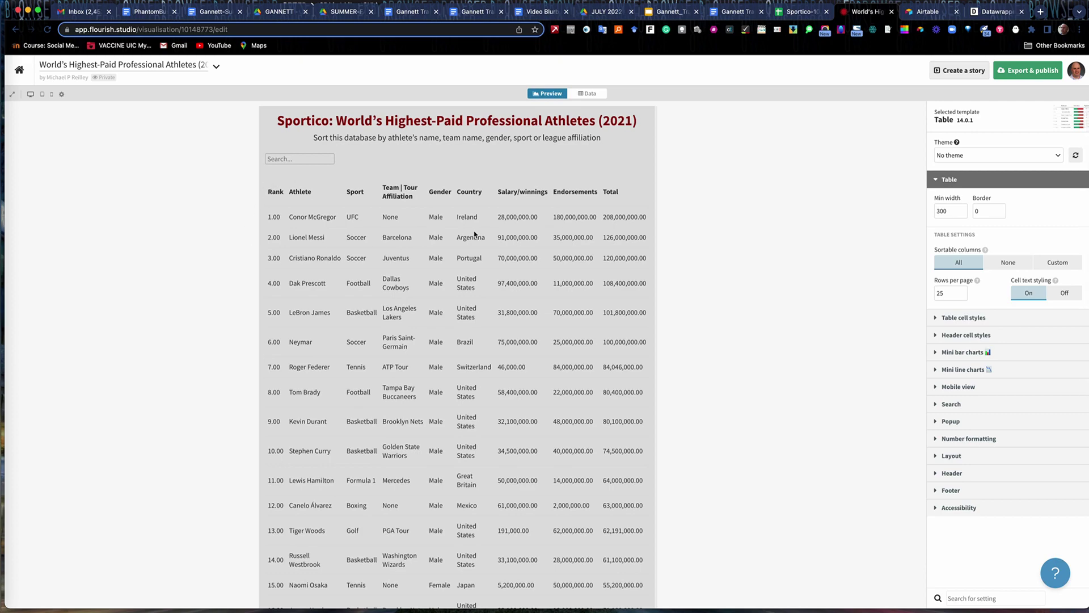
click(279, 159)
text(Ireland)
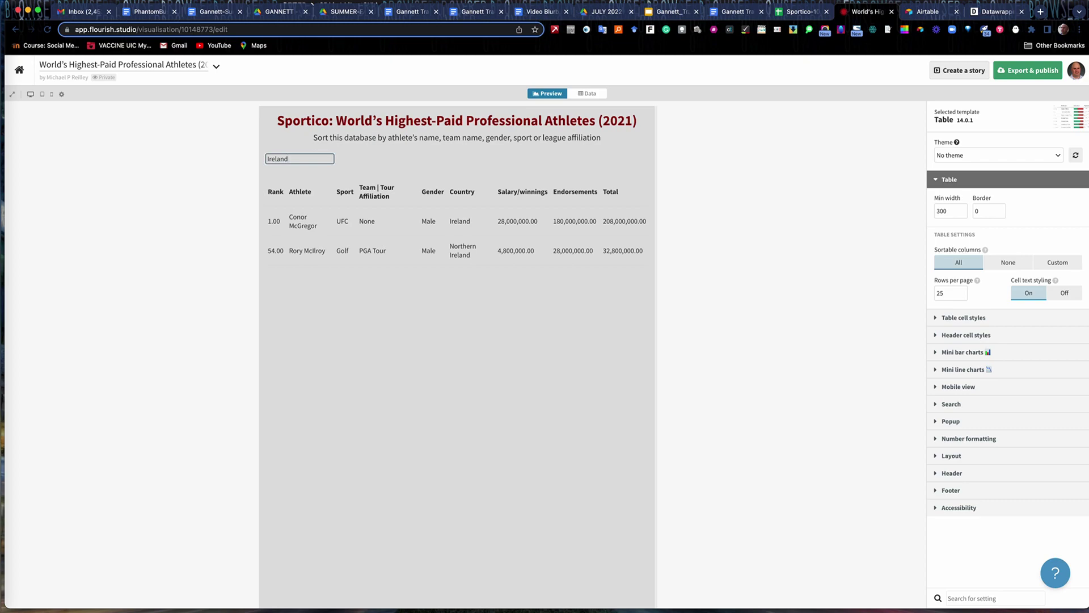
key(BackSpace)
key(BackSpace)
key(BackSpace)
key(BackSpace)
key(BackSpace)
key(BackSpace)
key(BackSpace)
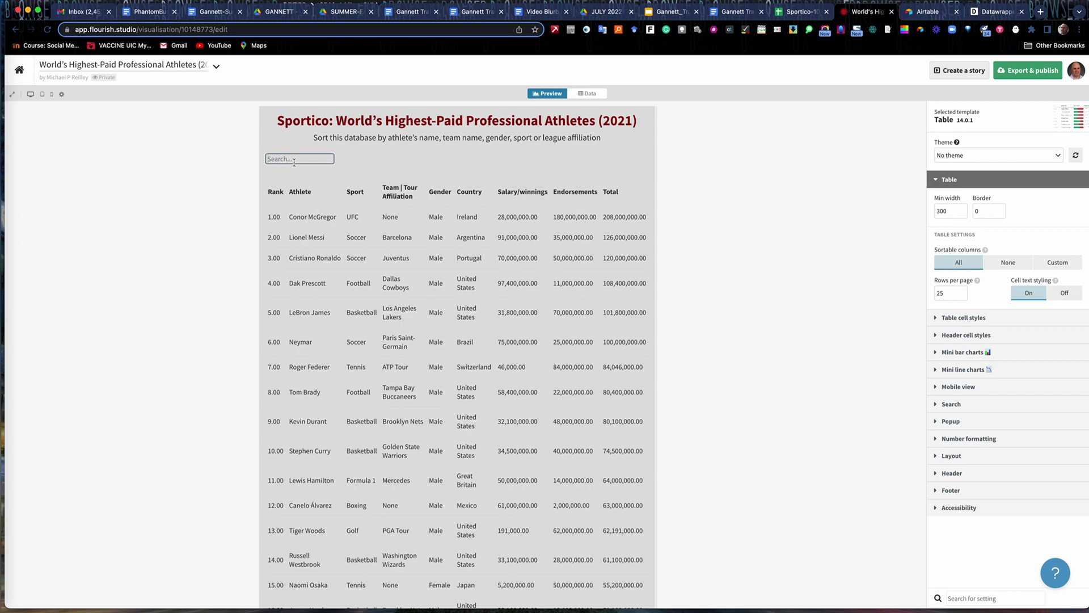
text(Female)
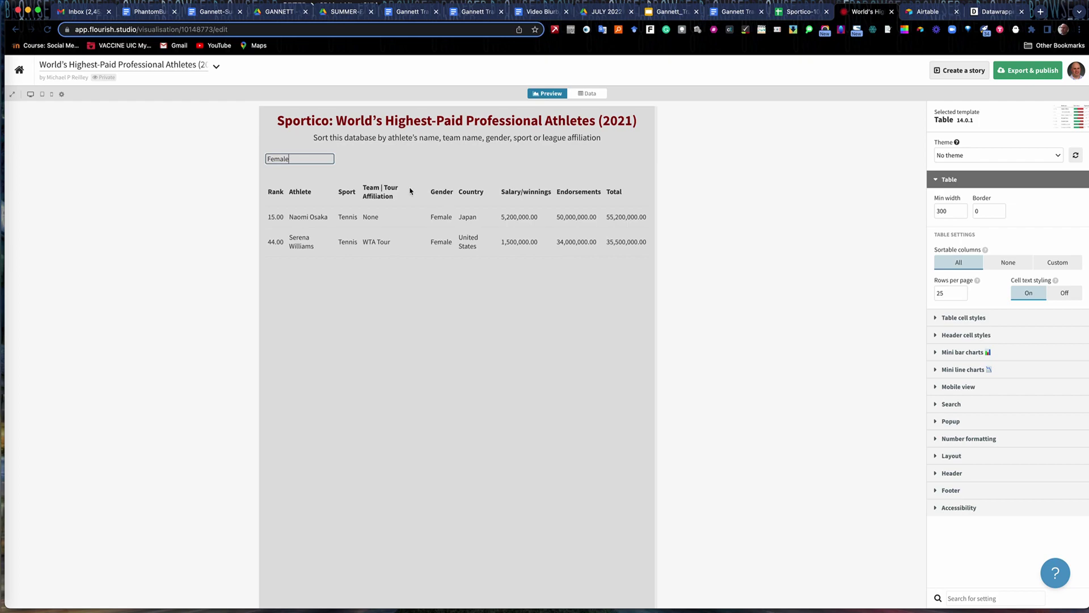
double_click(282, 159)
key(BackSpace)
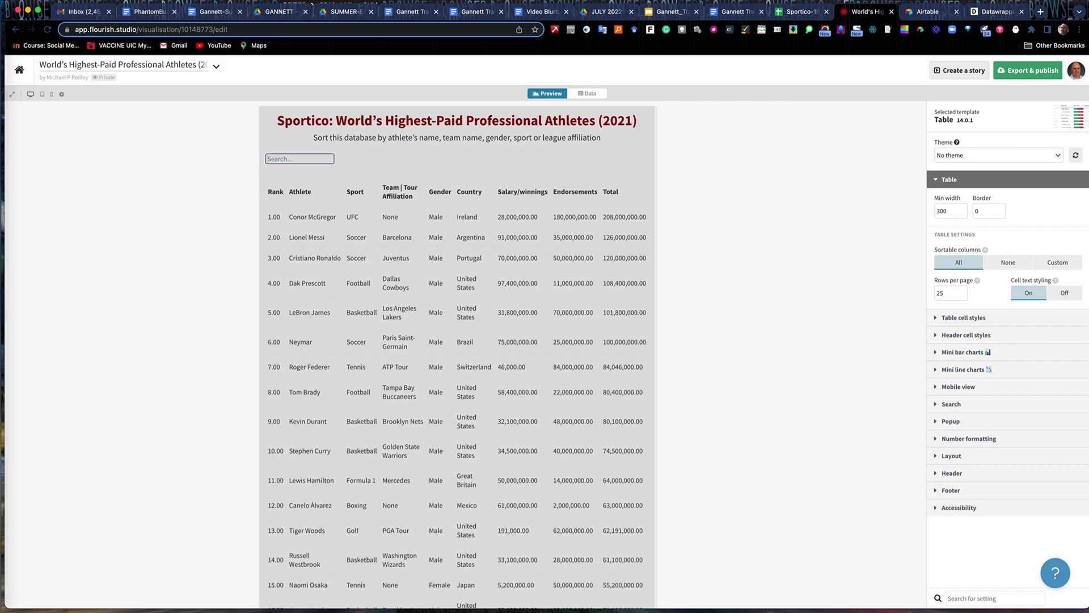
text(Soccer)
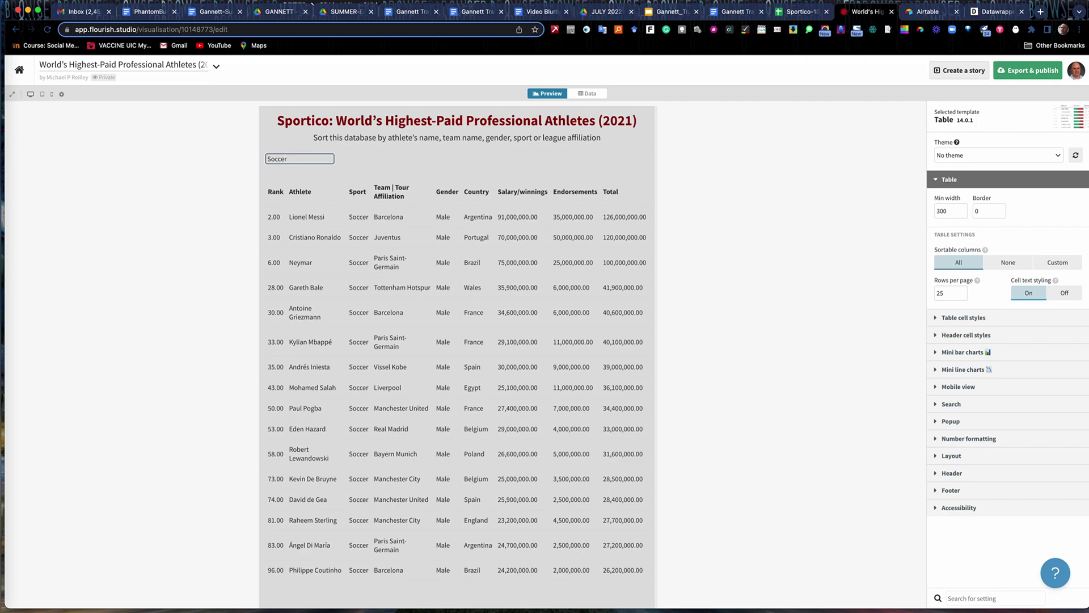
key(BackSpace)
key(BackSpace)
key(BackSpace)
key(BackSpace)
key(BackSpace)
key(BackSpace)
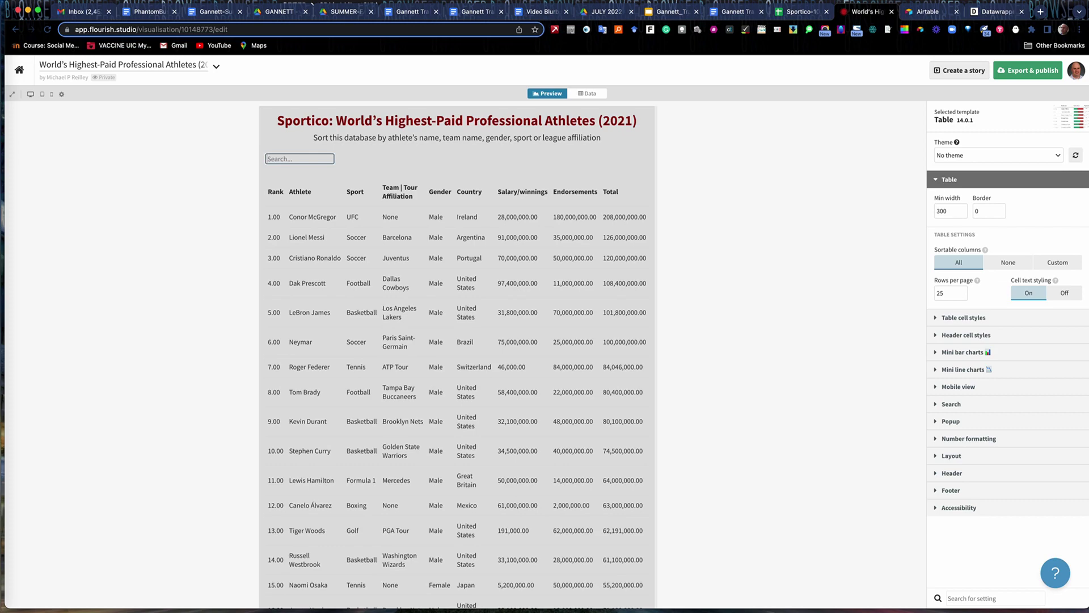
text(Patriots)
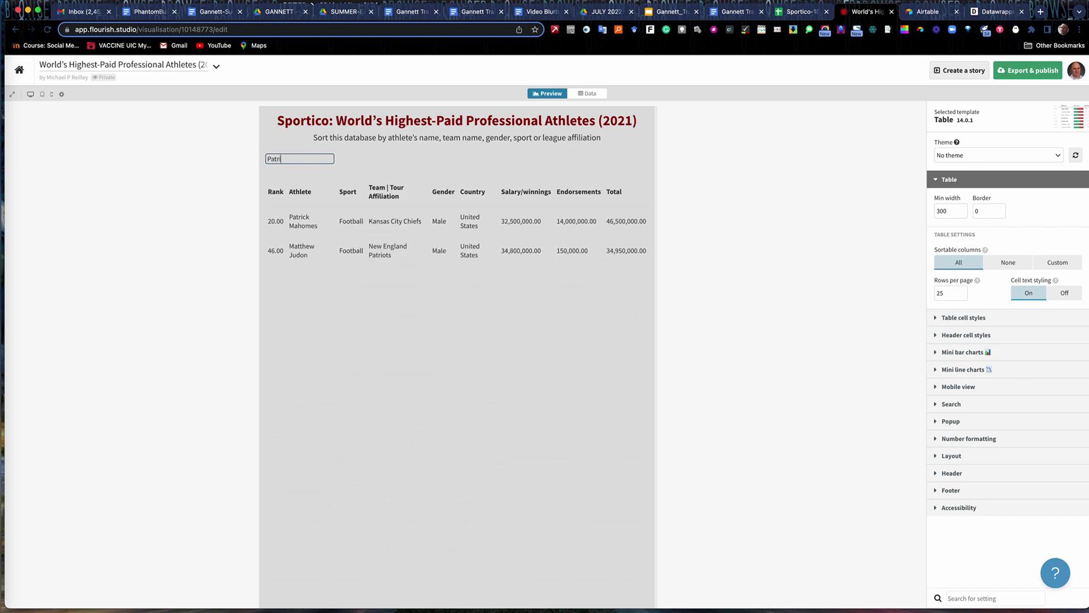
key(BackSpace)
key(BackSpace)
key(BackSpace)
key(BackSpace)
key(BackSpace)
key(BackSpace)
key(BackSpace)
key(BackSpace)
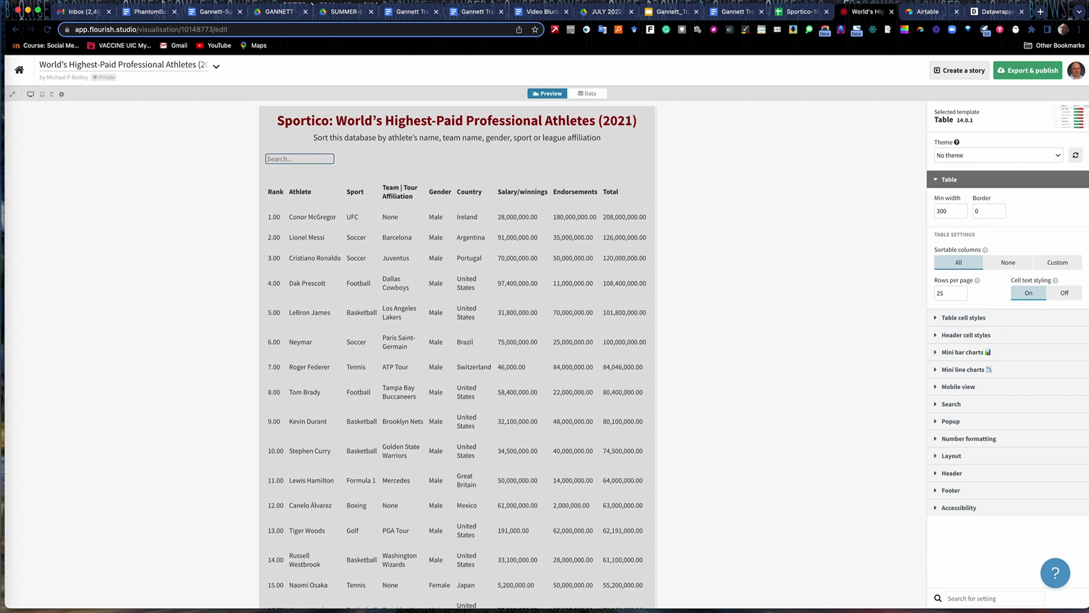
text(Golden)
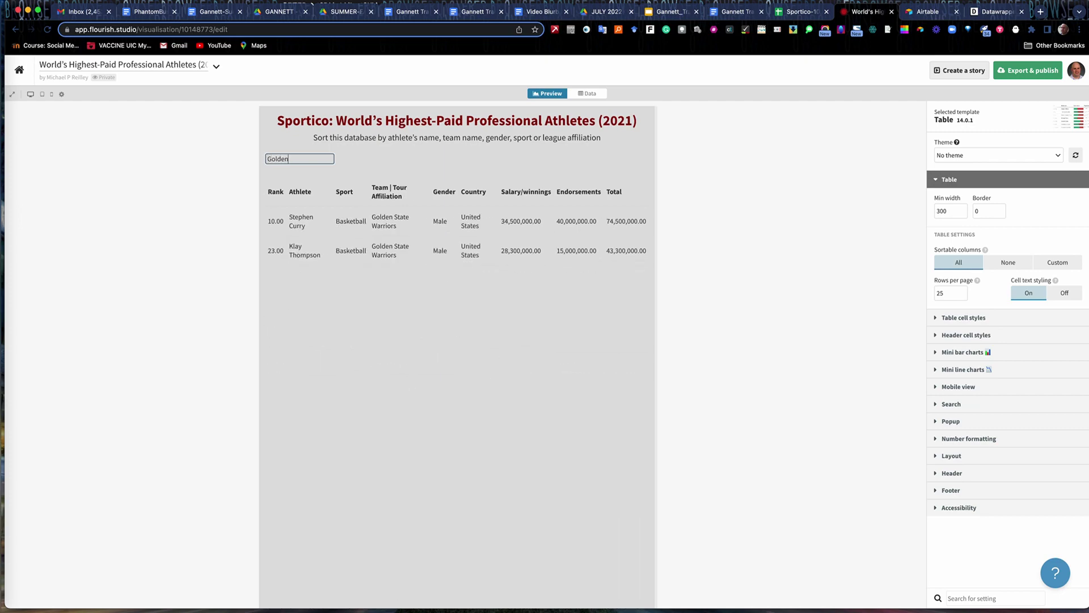
key(BackSpace)
key(BackSpace)
key(BackSpace)
key(BackSpace)
key(BackSpace)
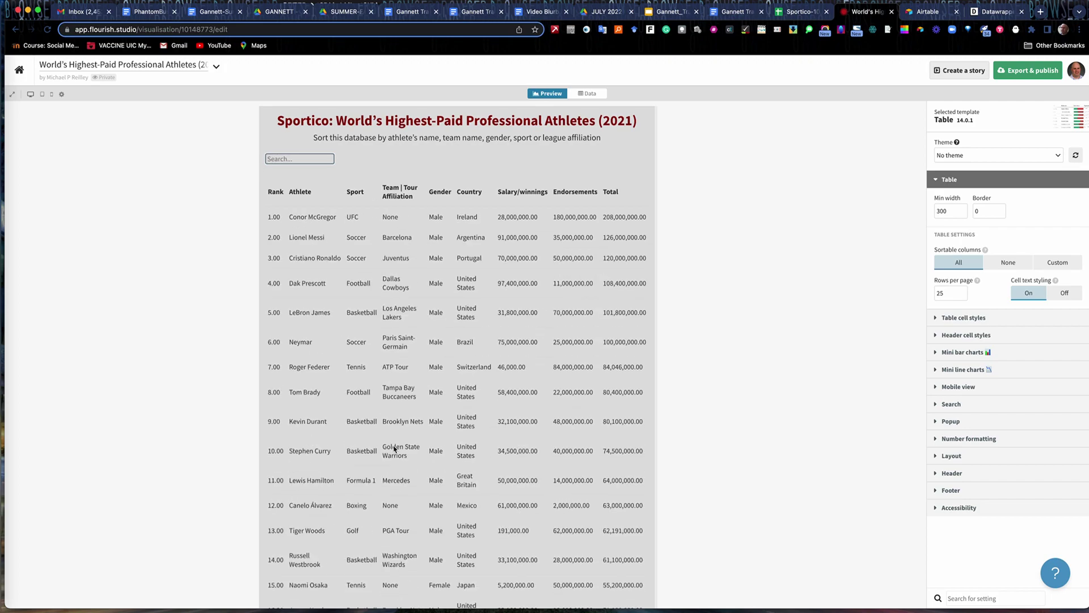
scroll(395, 449, down, 5)
scroll(395, 448, up, 6)
text(Tennis)
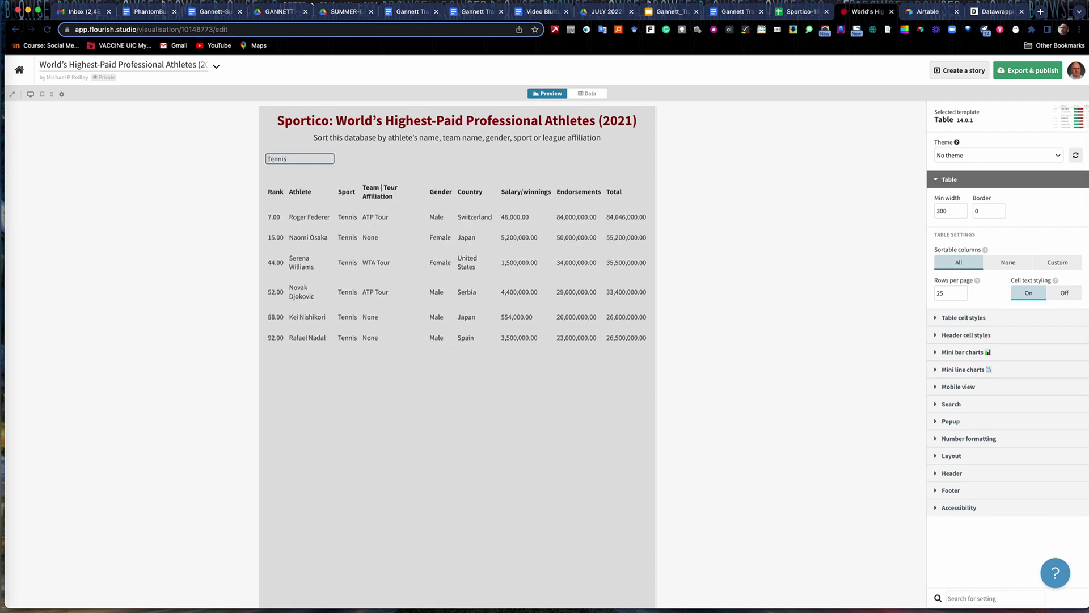
key(BackSpace)
key(BackSpace)
key(BackSpace)
key(BackSpace)
key(BackSpace)
key(BackSpace)
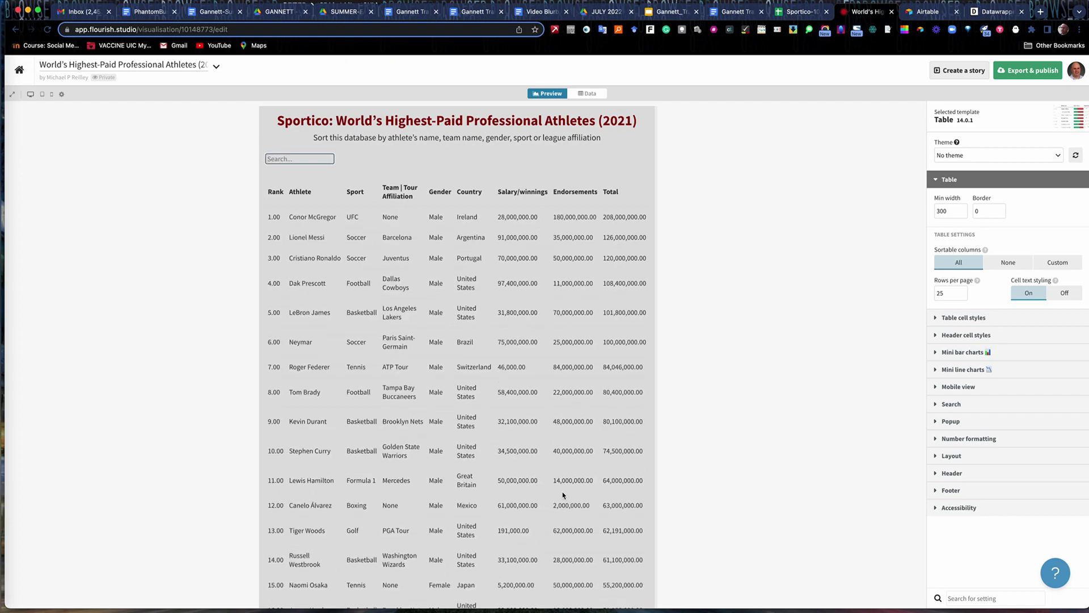
scroll(564, 496, down, 5)
scroll(460, 543, up, 5)
click(589, 94)
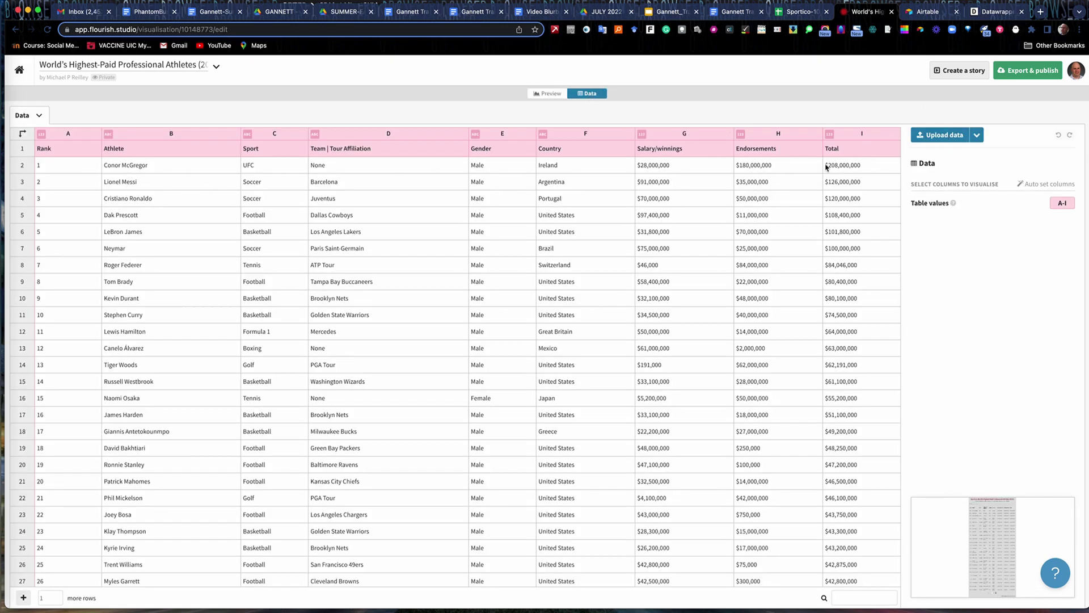
click(548, 94)
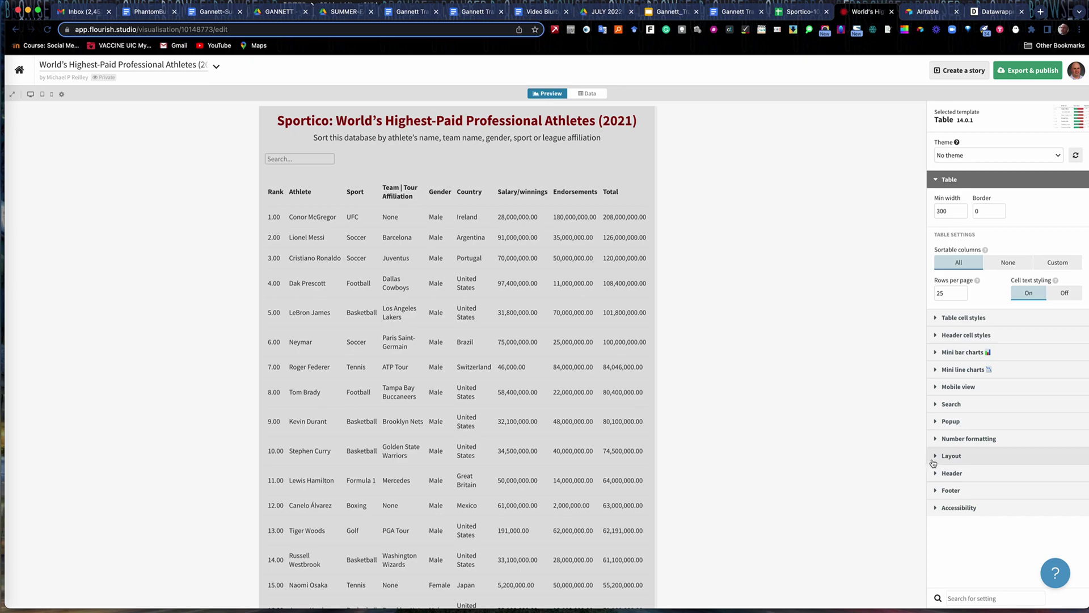
scroll(544, 317, down, 6)
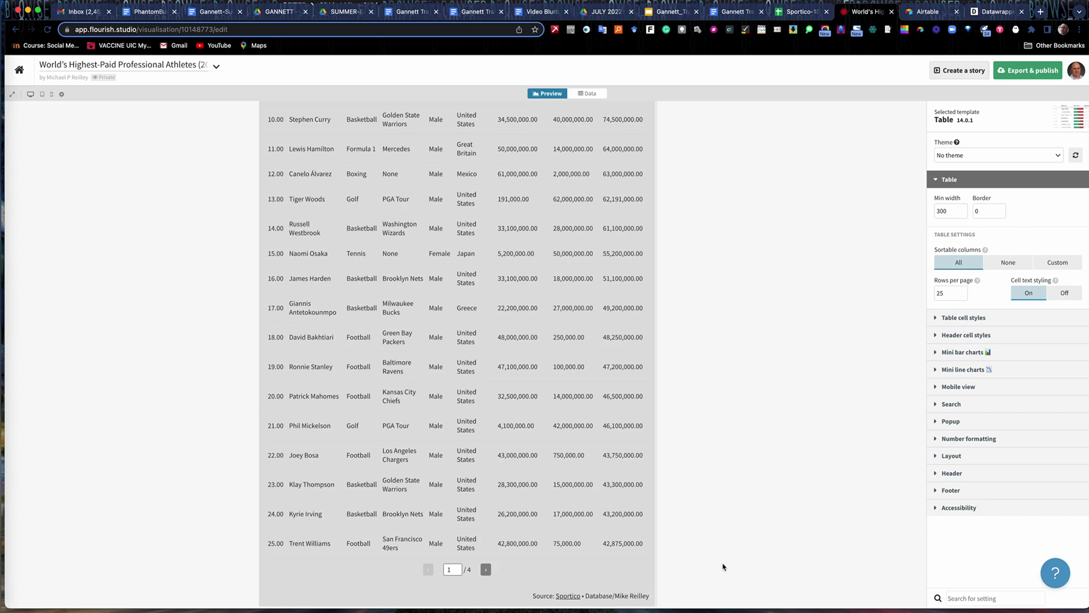
scroll(873, 362, up, 6)
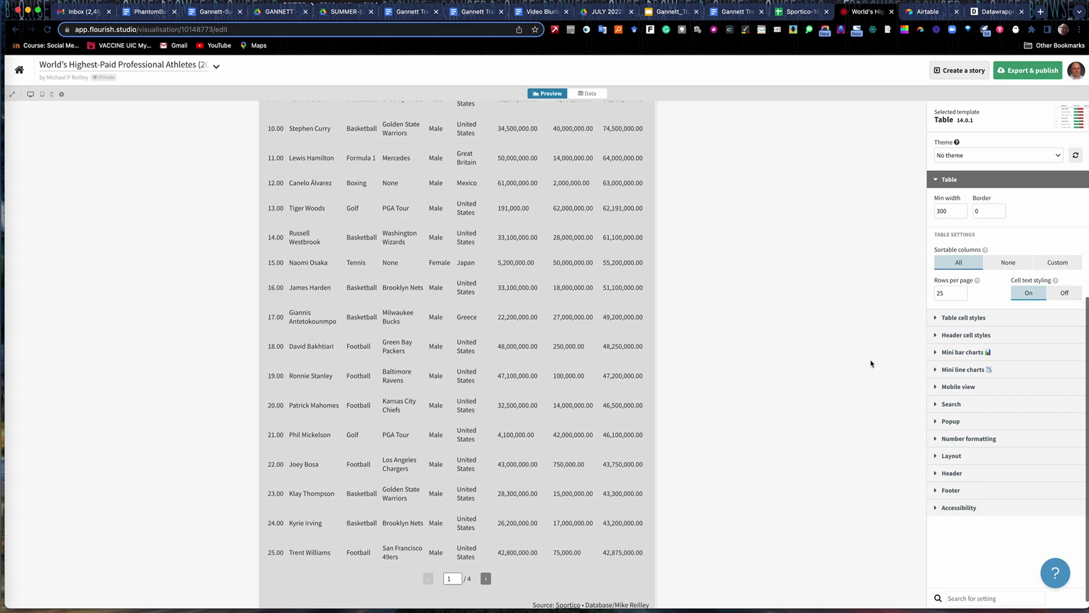
Return from the athletes table editor to the My projects gallery.
click(18, 71)
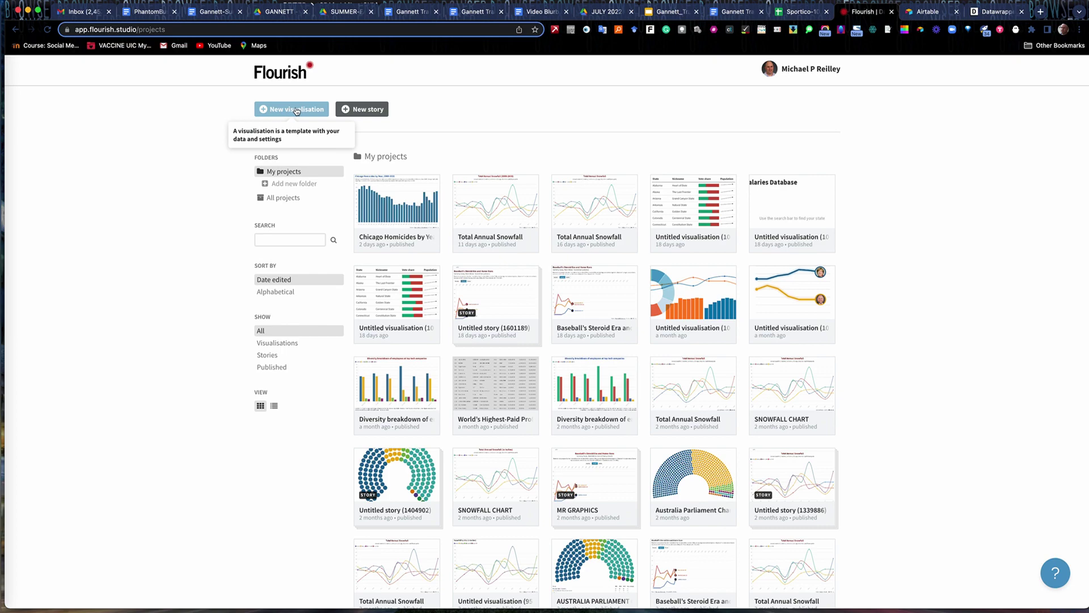
Start a new visualisation and scroll the gallery to the Table templates, including Searchable database.
click(295, 111)
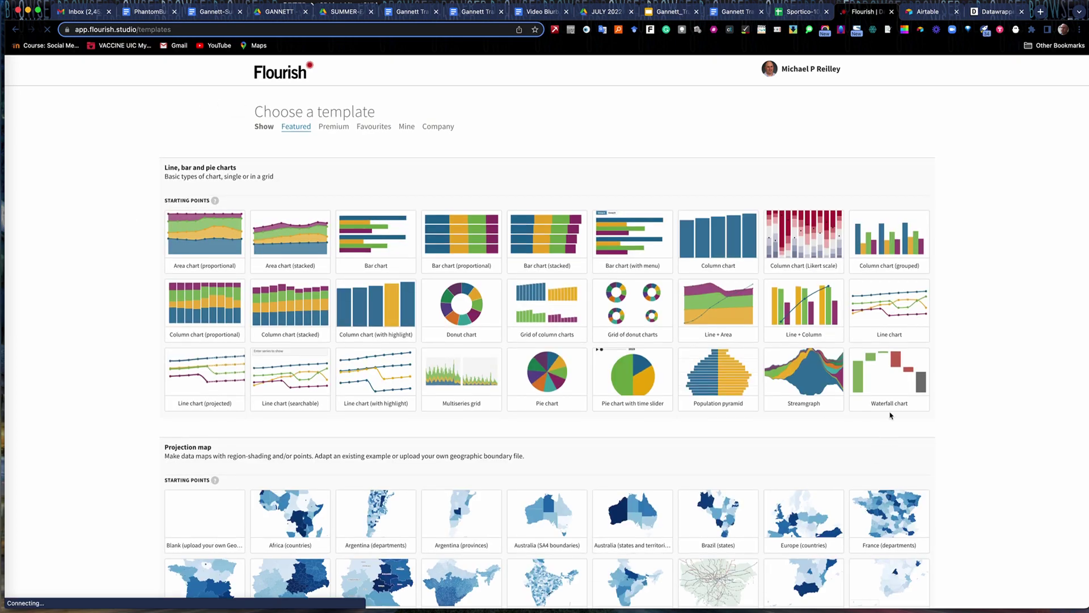
scroll(569, 433, down, 8)
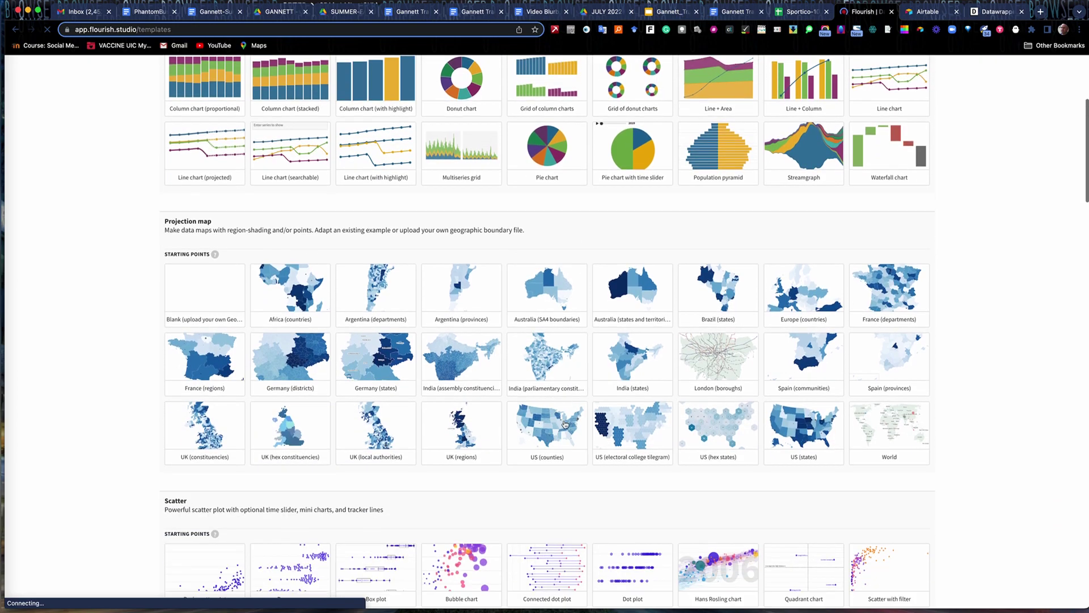
scroll(443, 242, up, 8)
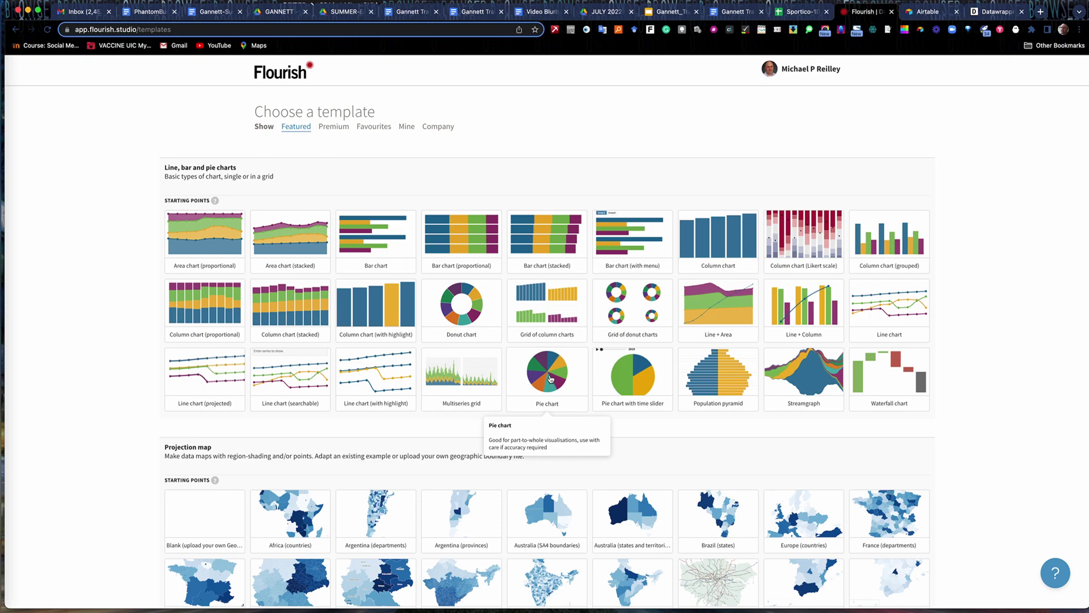
scroll(551, 380, down, 5)
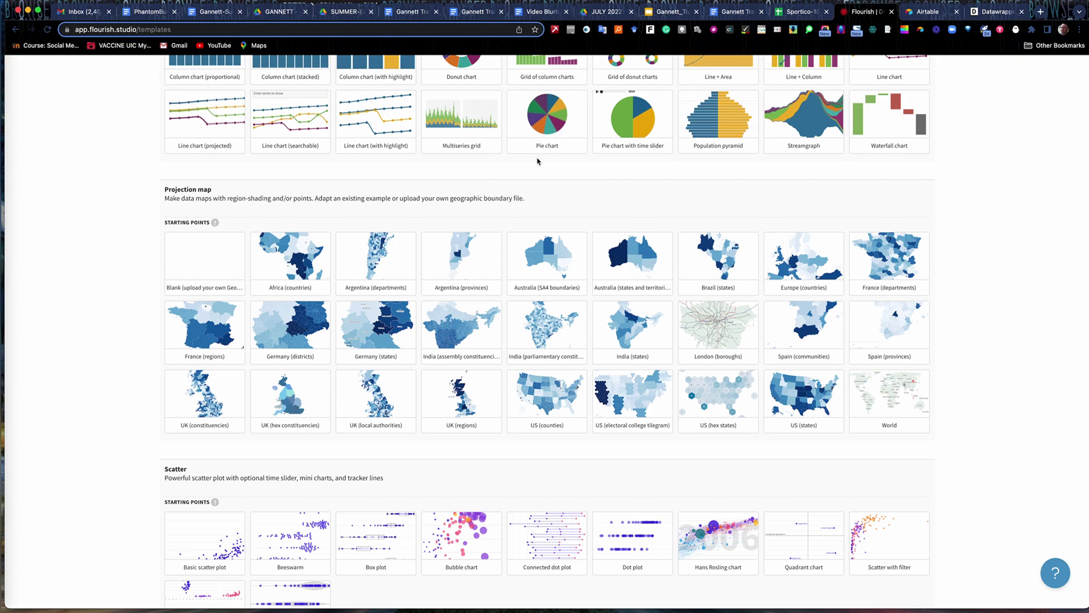
scroll(623, 239, down, 3)
scroll(623, 239, down, 5)
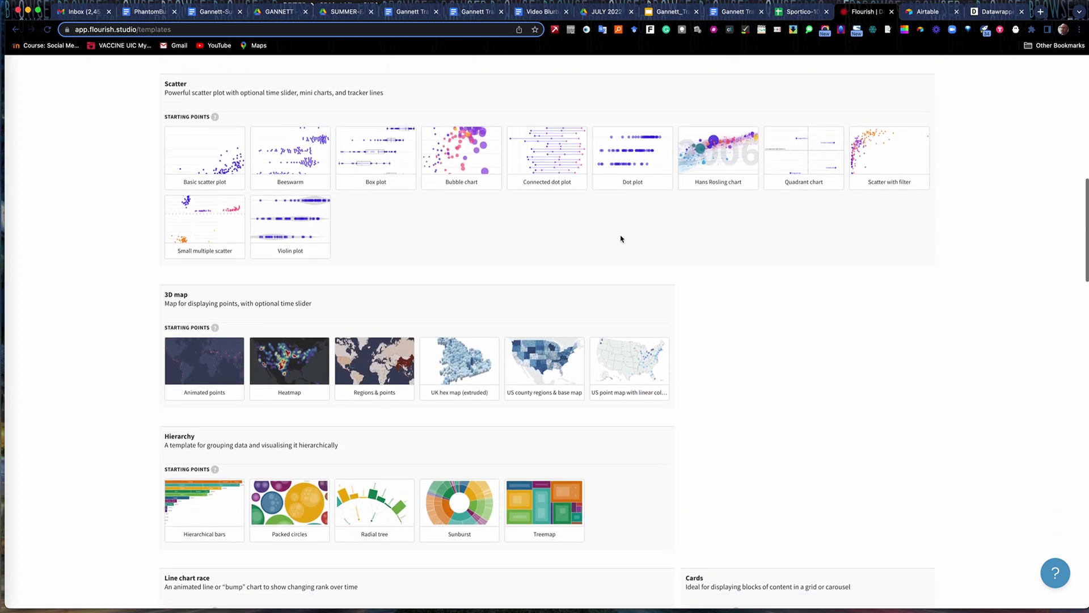
scroll(621, 239, down, 6)
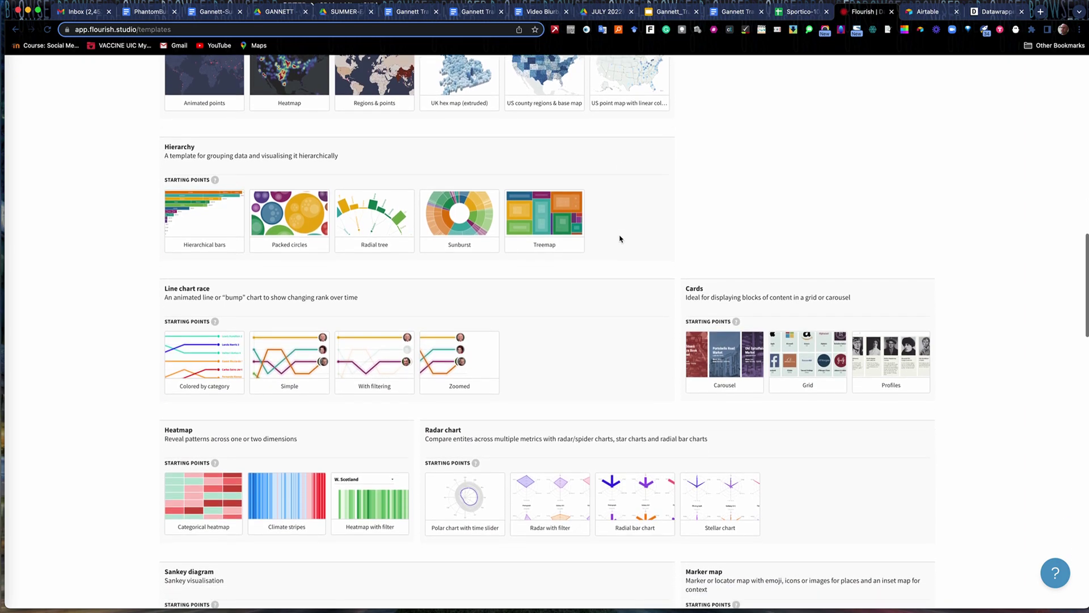
scroll(564, 296, down, 7)
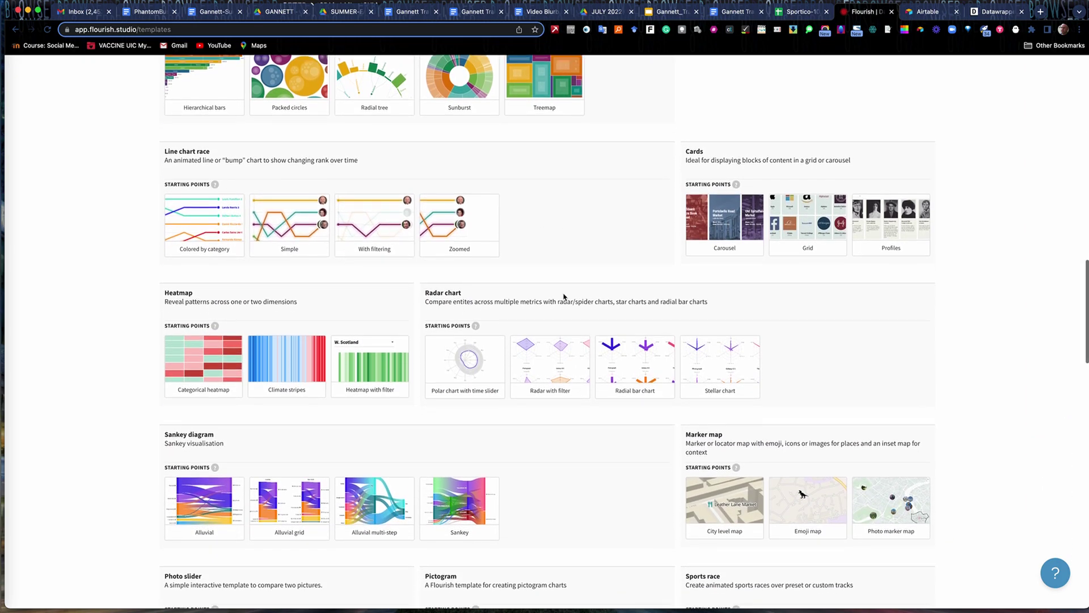
scroll(560, 296, down, 2)
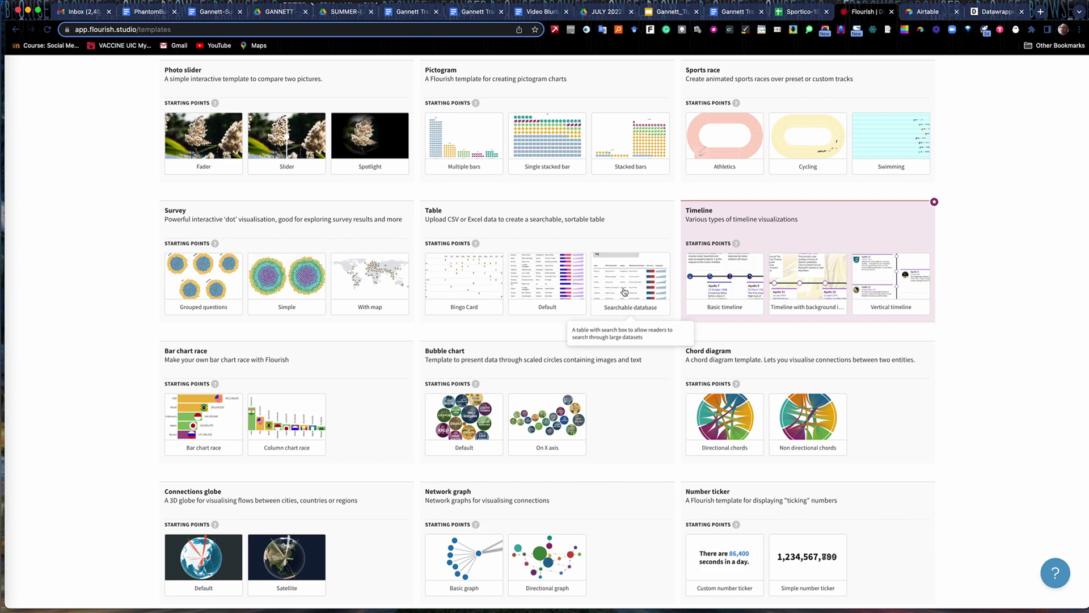
Create a table from the Searchable database template and inspect its sample US states data.
click(624, 291)
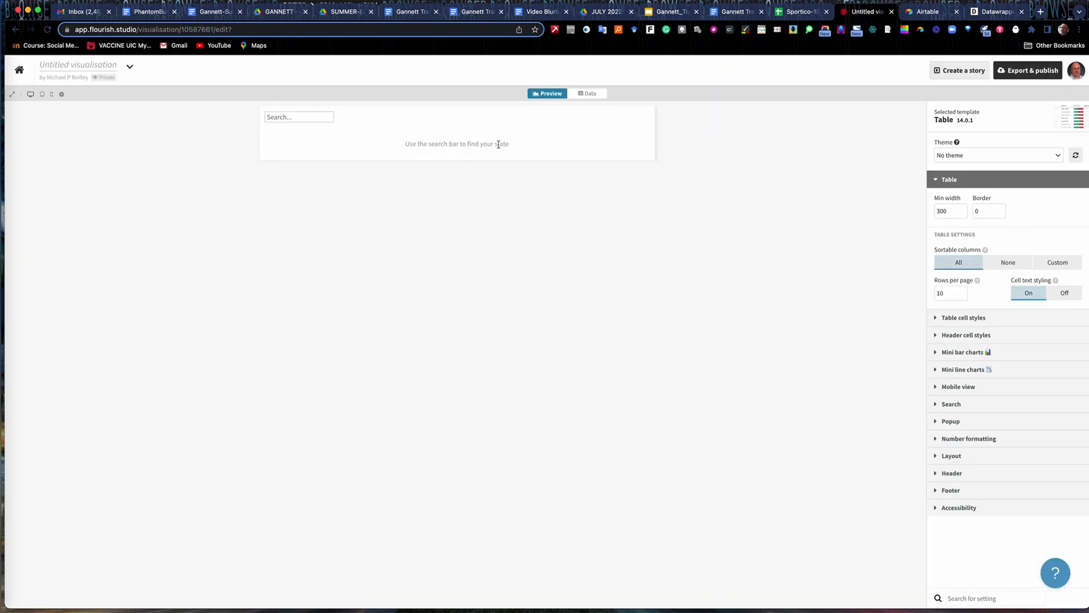
click(589, 94)
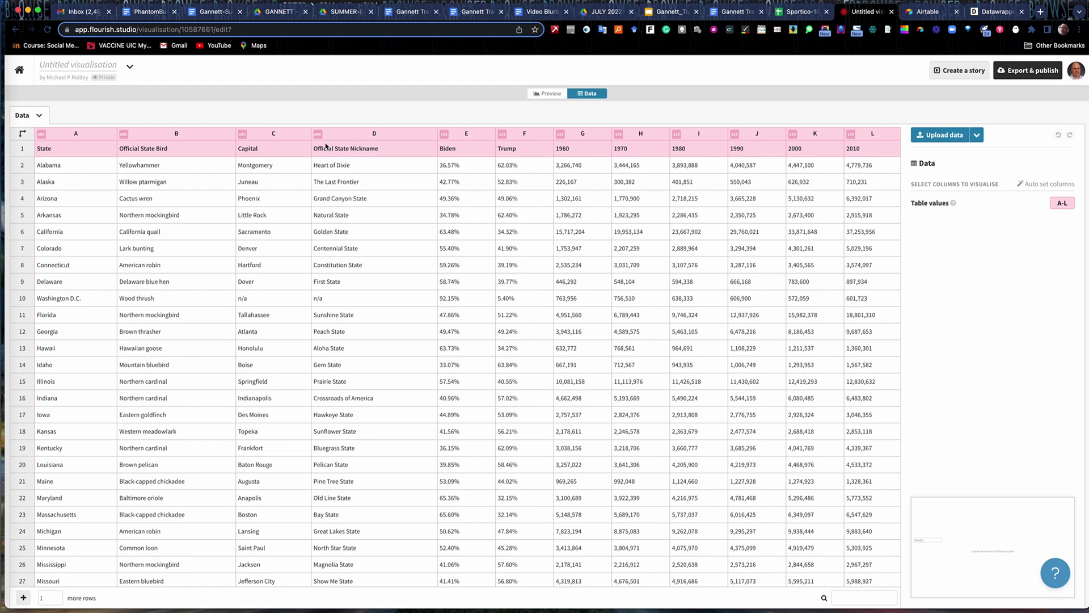
click(543, 97)
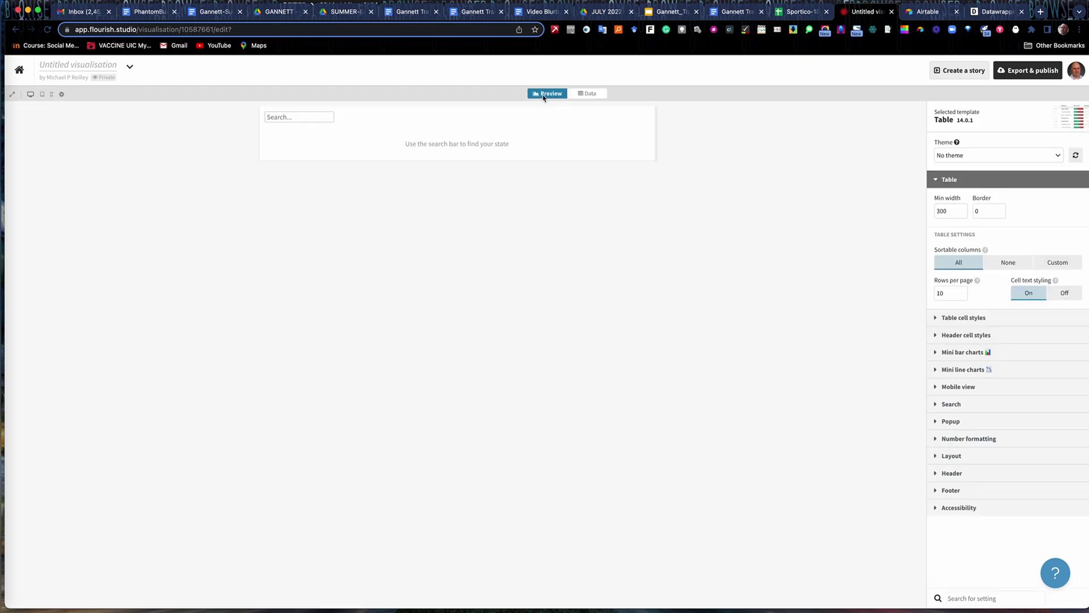
Search the table preview for Nebraska, then recheck the sample data sheet.
click(284, 116)
text(Nebra)
text(k)
key(BackSpace)
key(BackSpace)
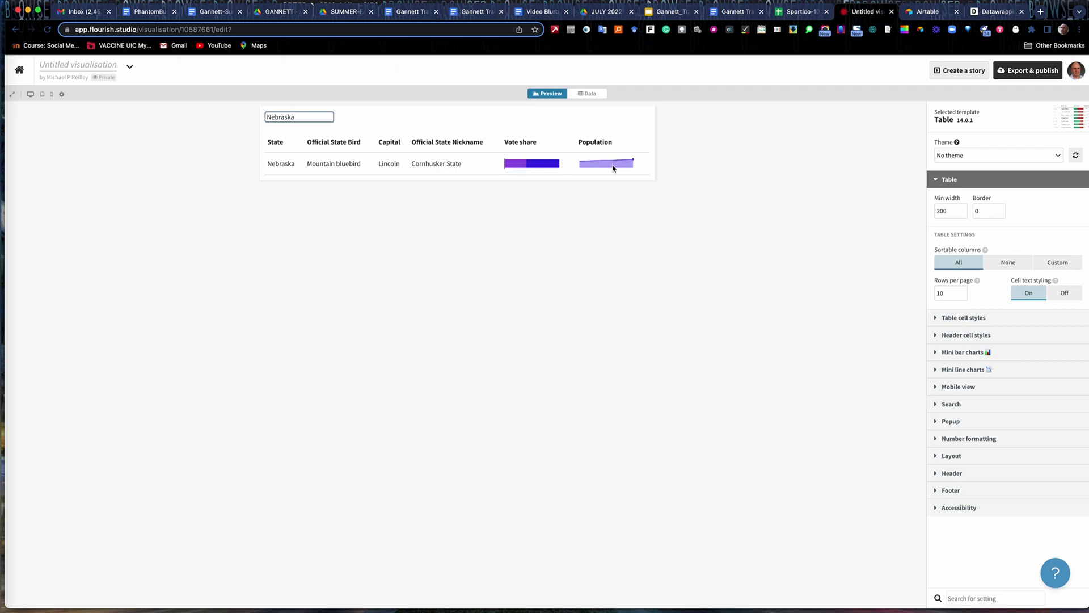
click(588, 94)
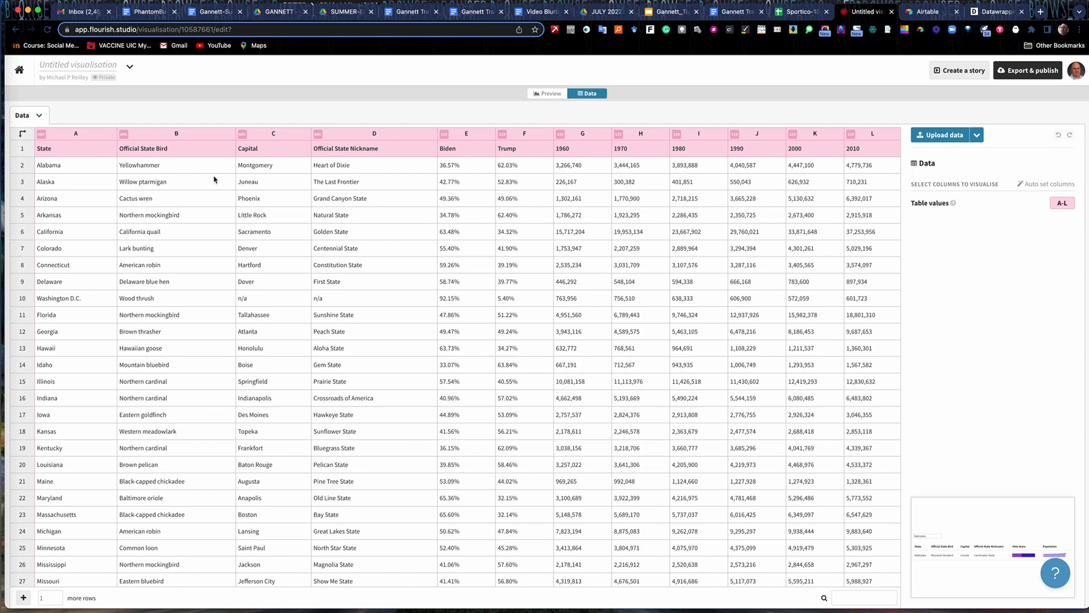
click(550, 93)
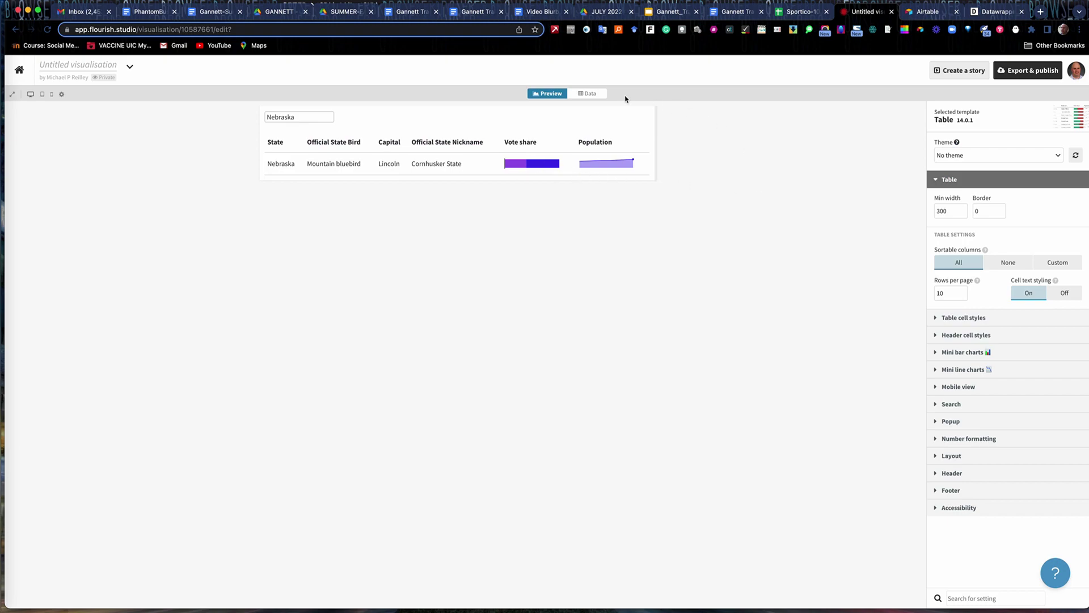
click(593, 97)
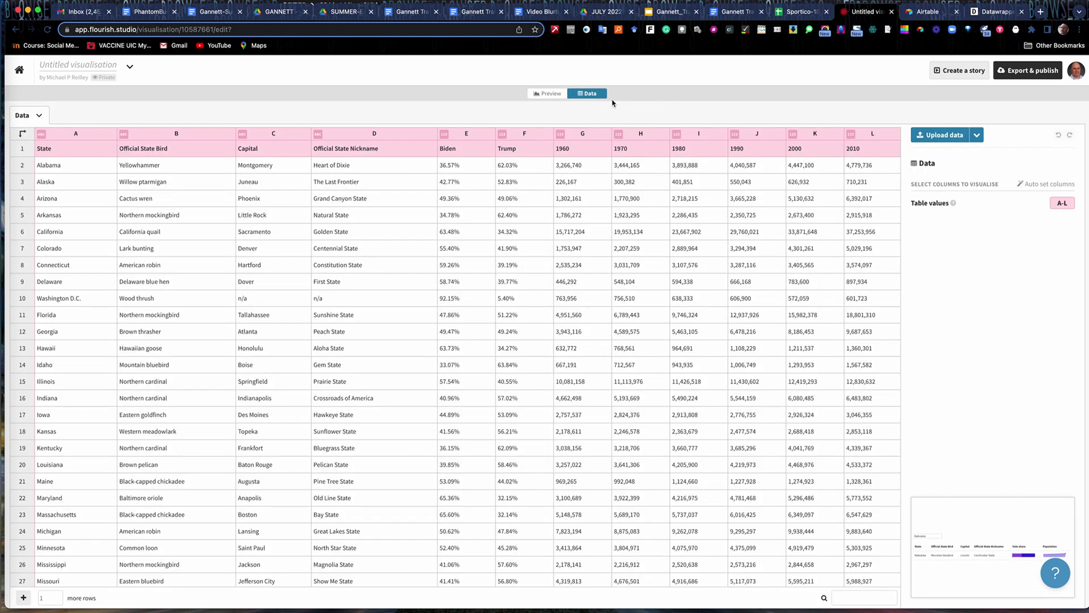
Upload the Sportico-100 Highest-Paid Athletes 2021 CSV from Downloads, importing 101 rows.
click(940, 136)
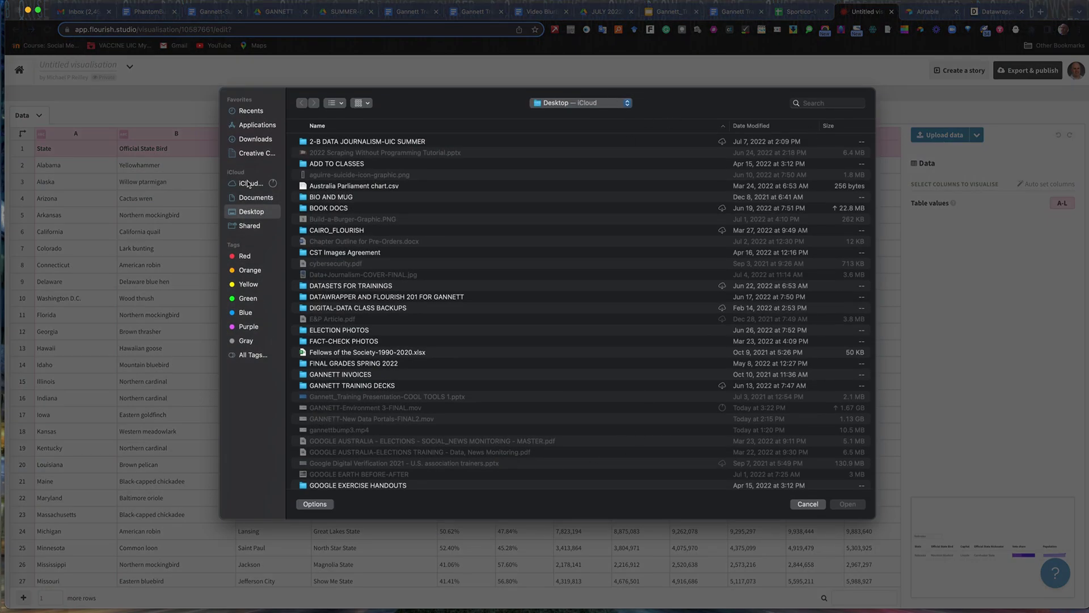
click(253, 140)
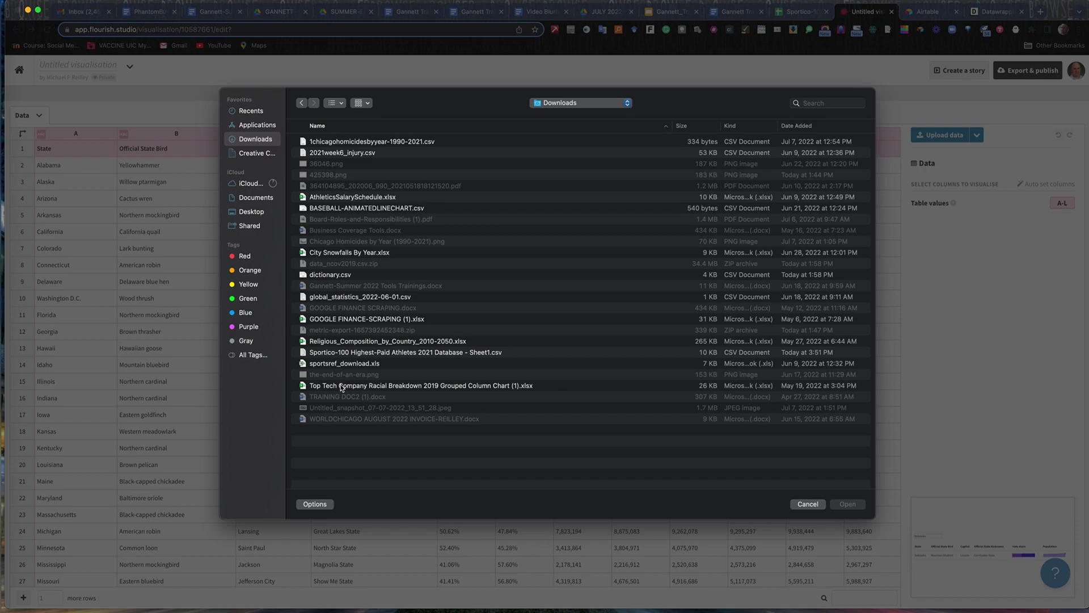
click(345, 353)
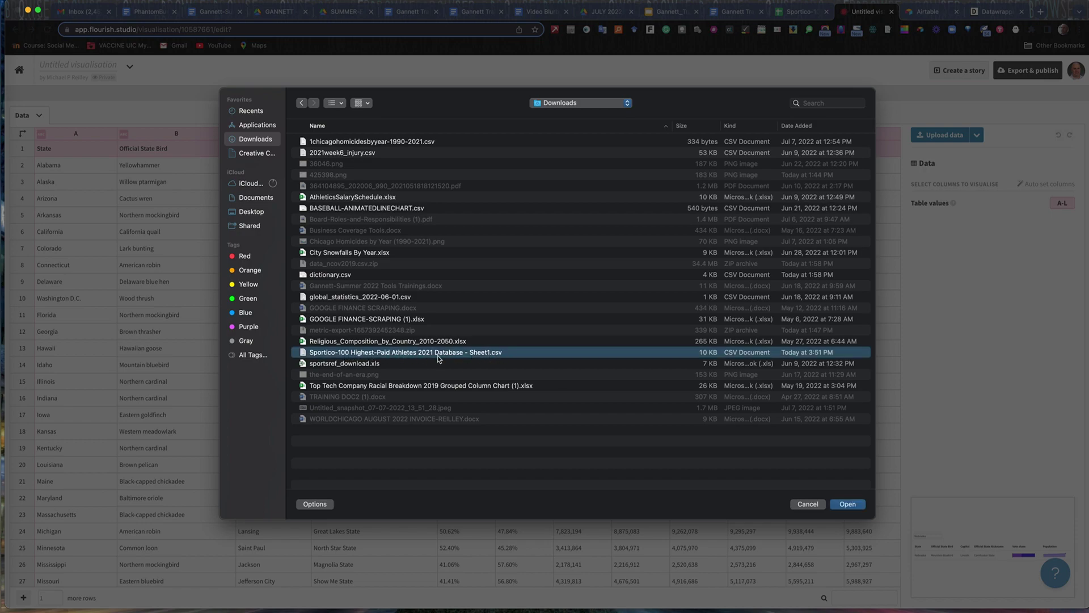
click(847, 506)
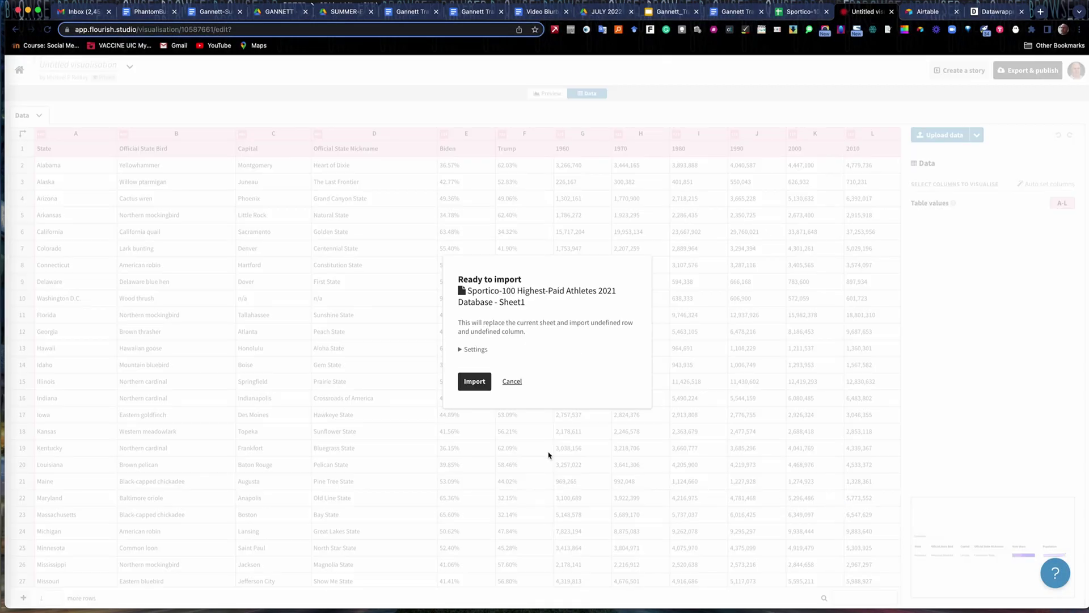
click(466, 381)
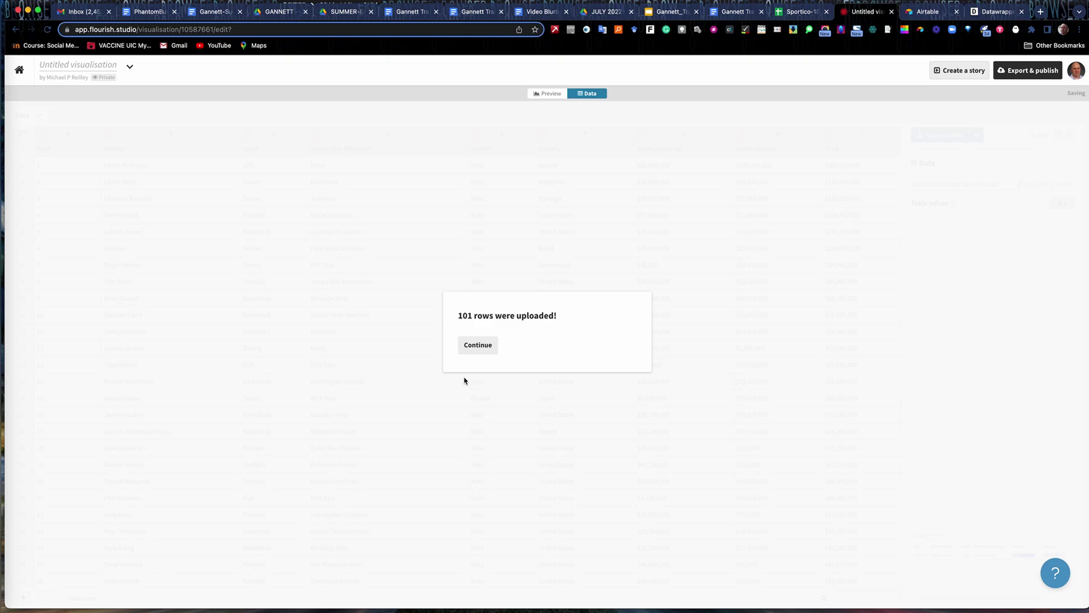
click(478, 346)
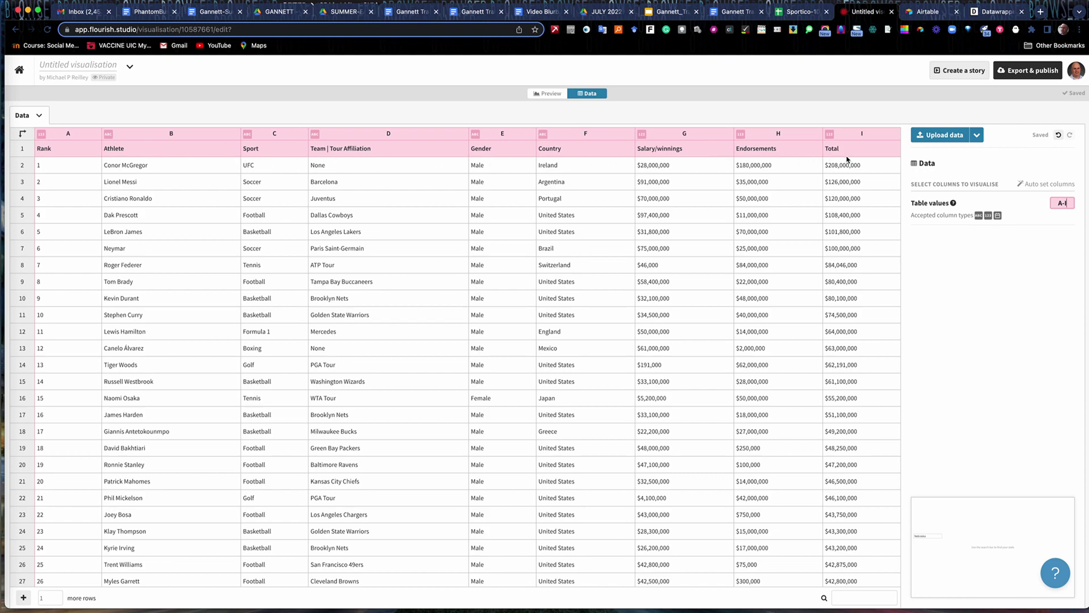
Preview the athletes table and raise the rows per page above 10.
click(548, 94)
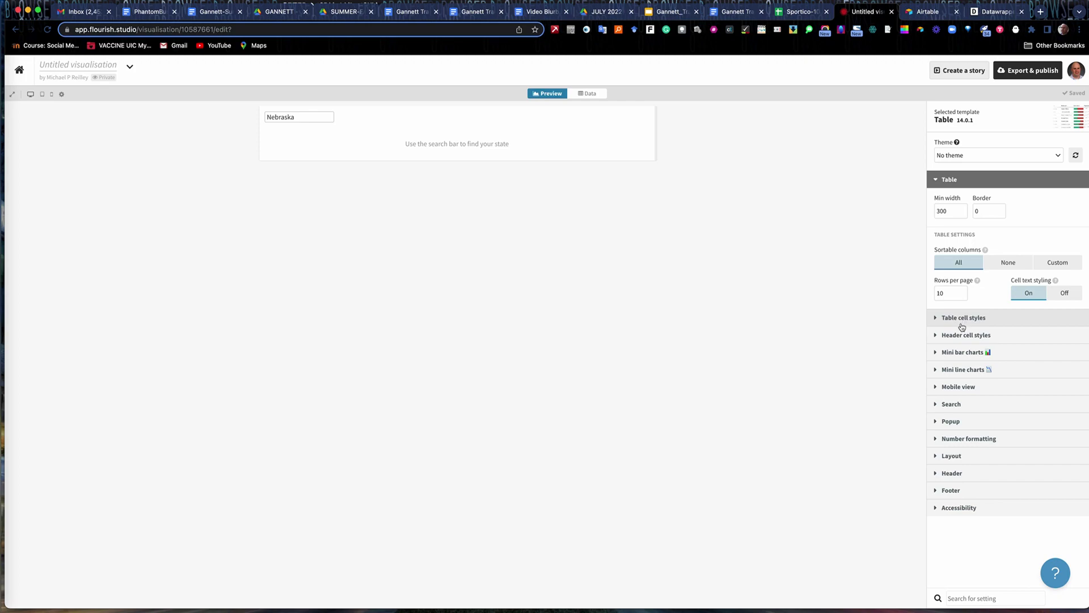
click(963, 291)
click(963, 291)
click(963, 291)
click(963, 291)
click(963, 291)
click(963, 290)
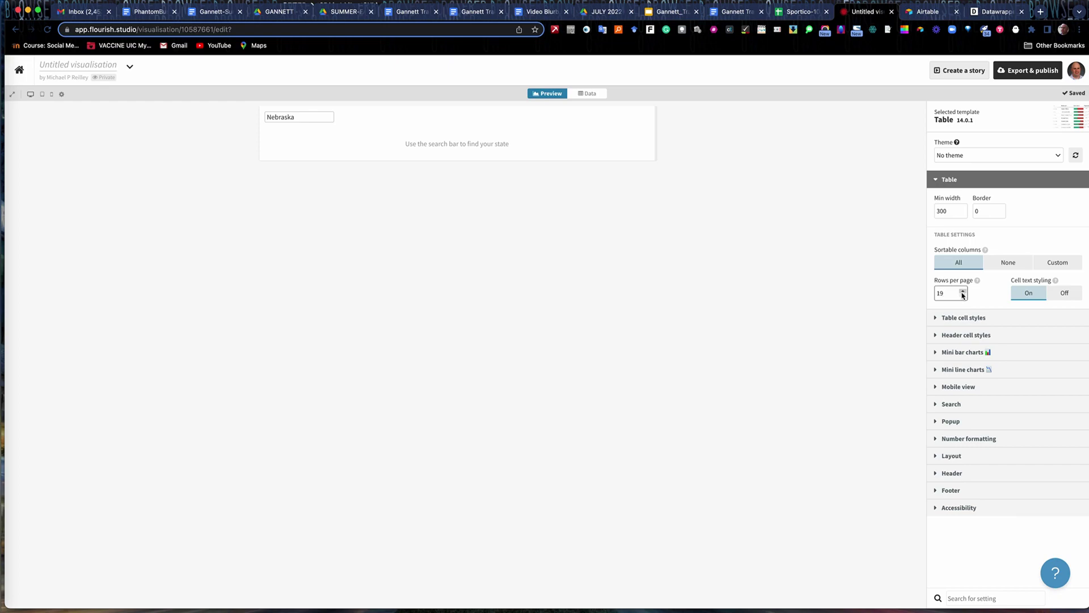
Keep cell text styling on and make all columns sortable, with 19 rows per page.
click(1060, 293)
click(1032, 293)
click(1010, 262)
click(1058, 263)
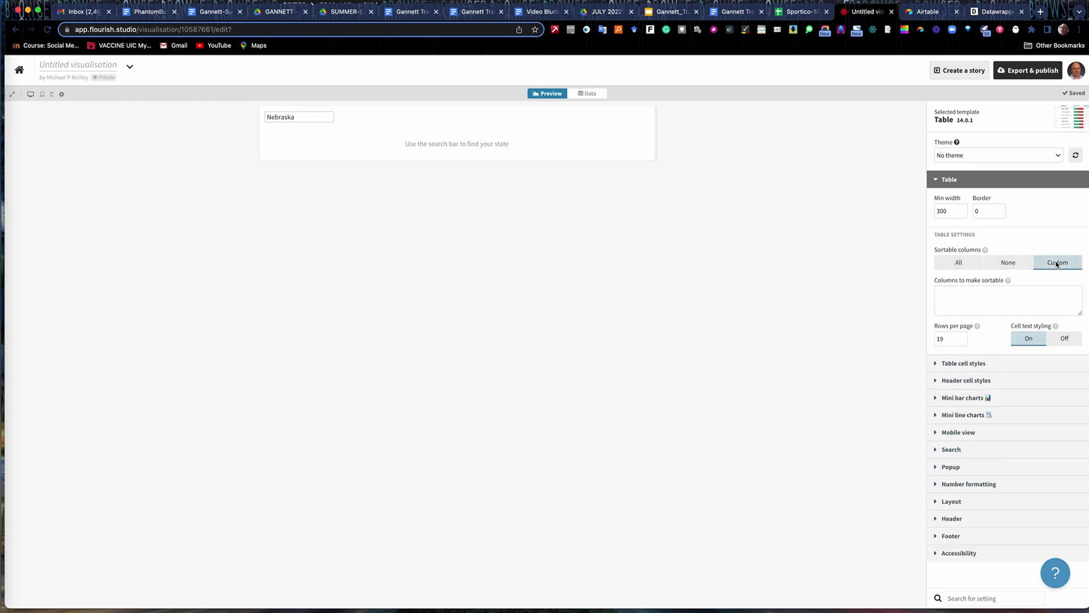
click(1008, 264)
click(964, 265)
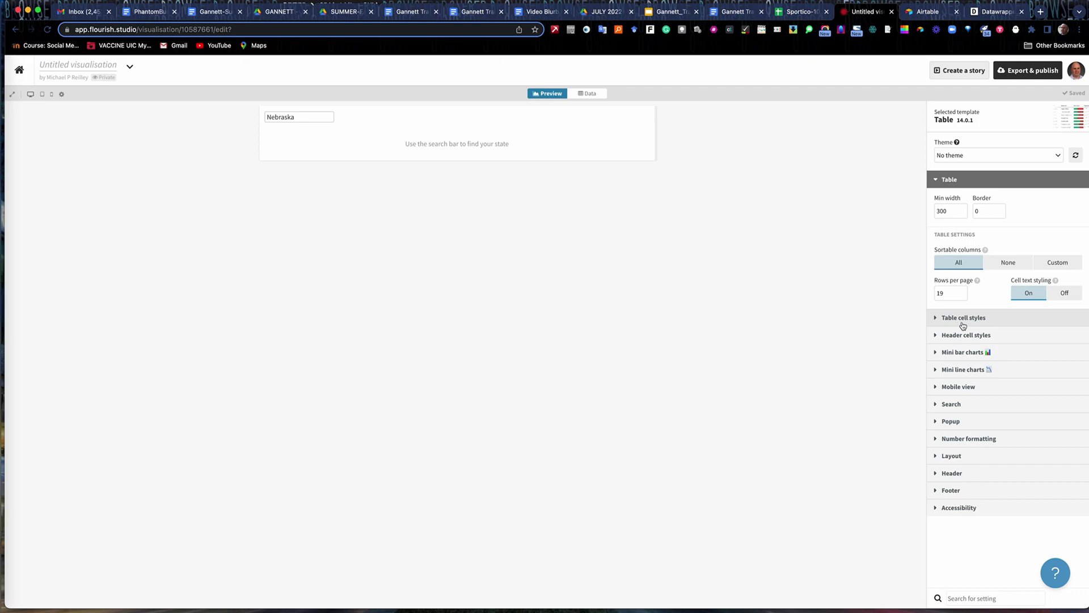
click(936, 322)
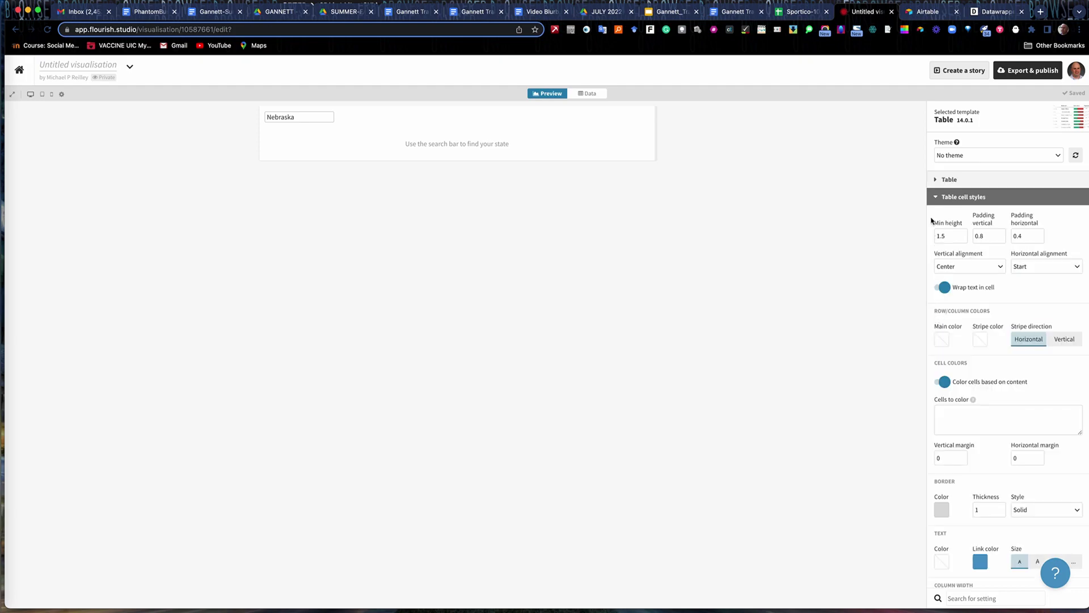
click(935, 198)
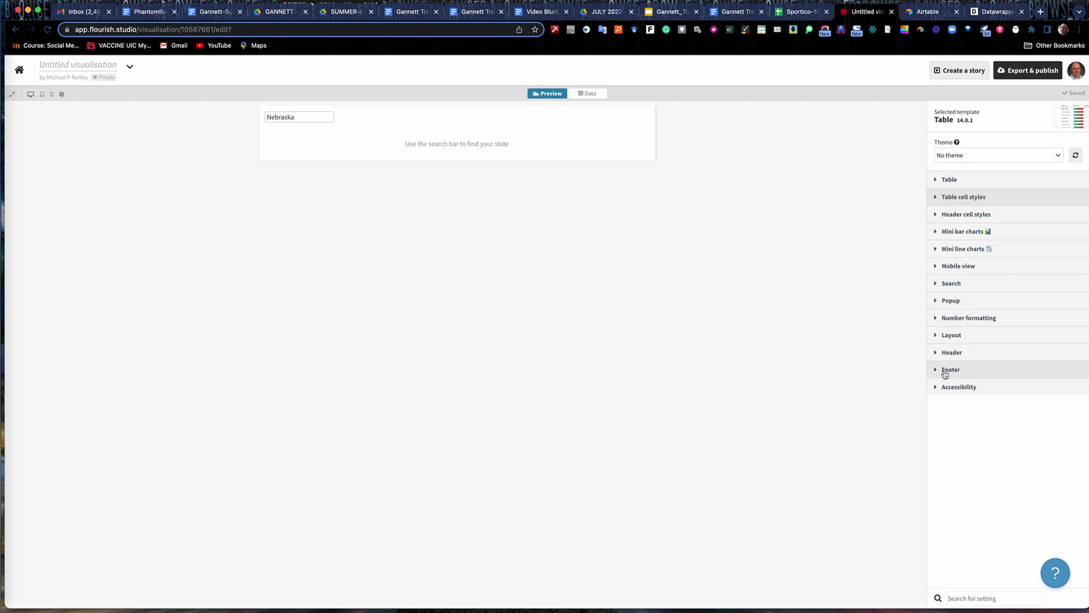
Set the table text colour to grey RGB 107, 102, 102 and turn the background colour off.
click(936, 336)
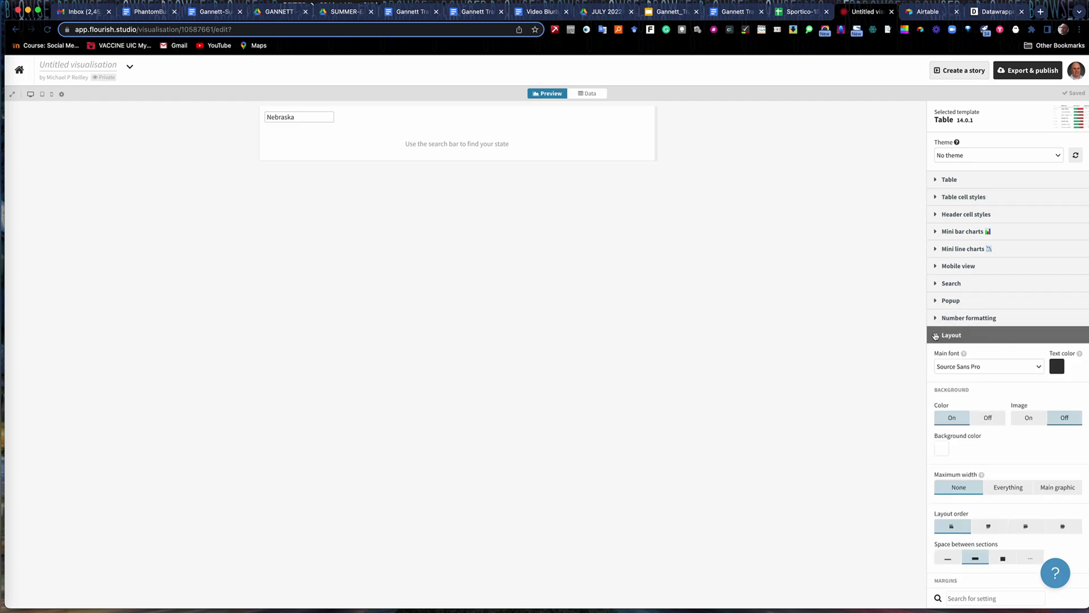
click(1058, 367)
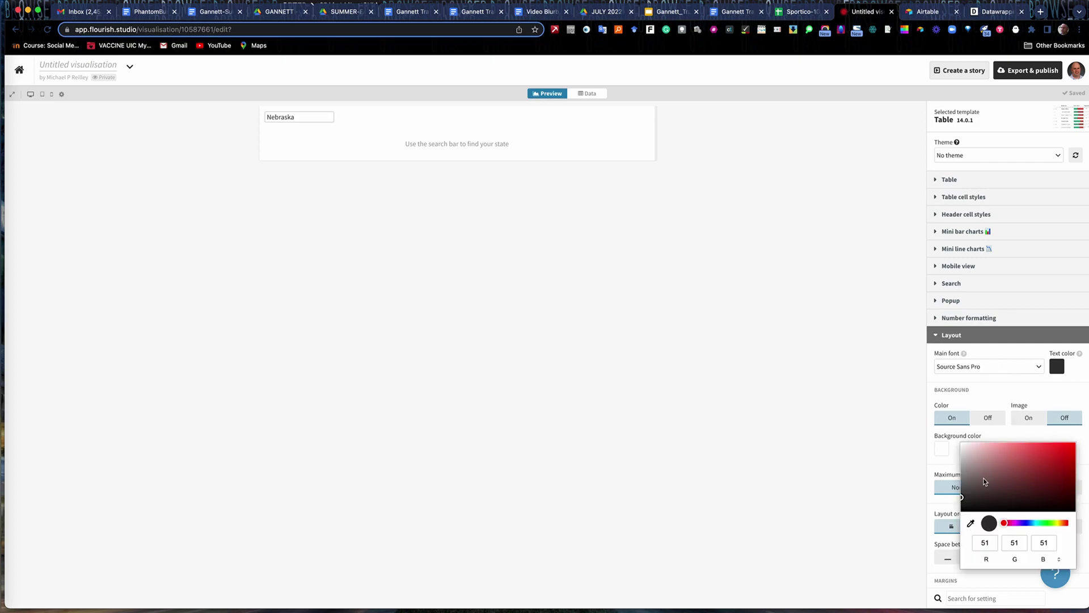
click(968, 483)
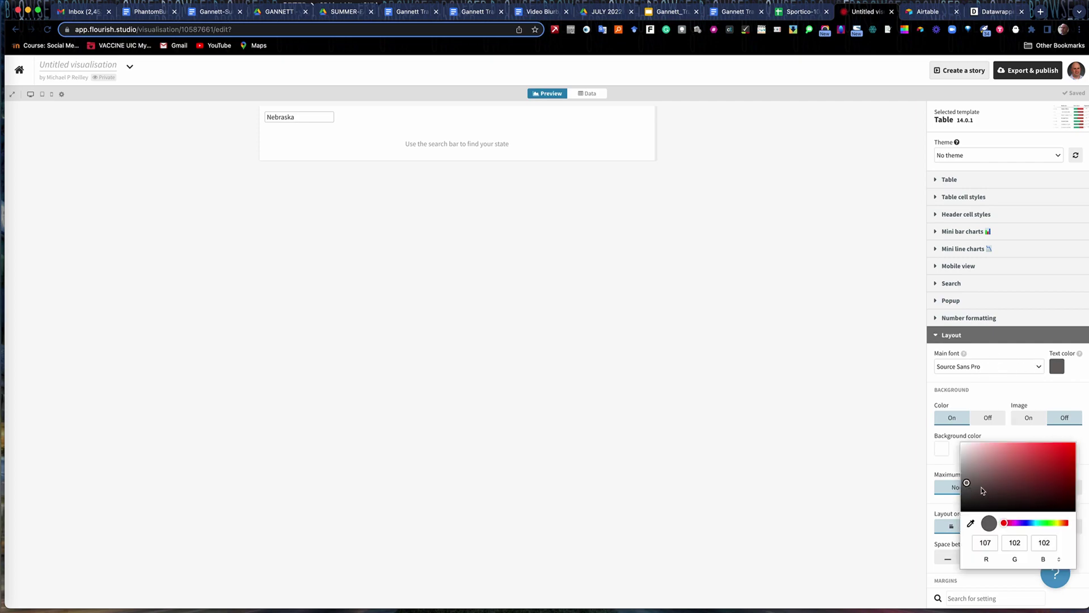
click(1040, 390)
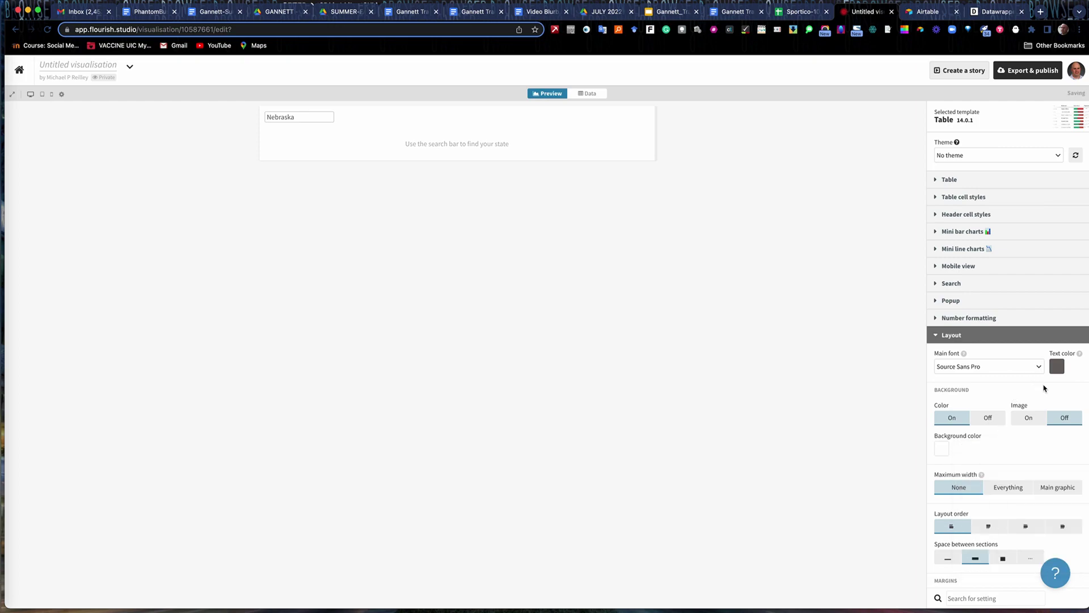
click(990, 420)
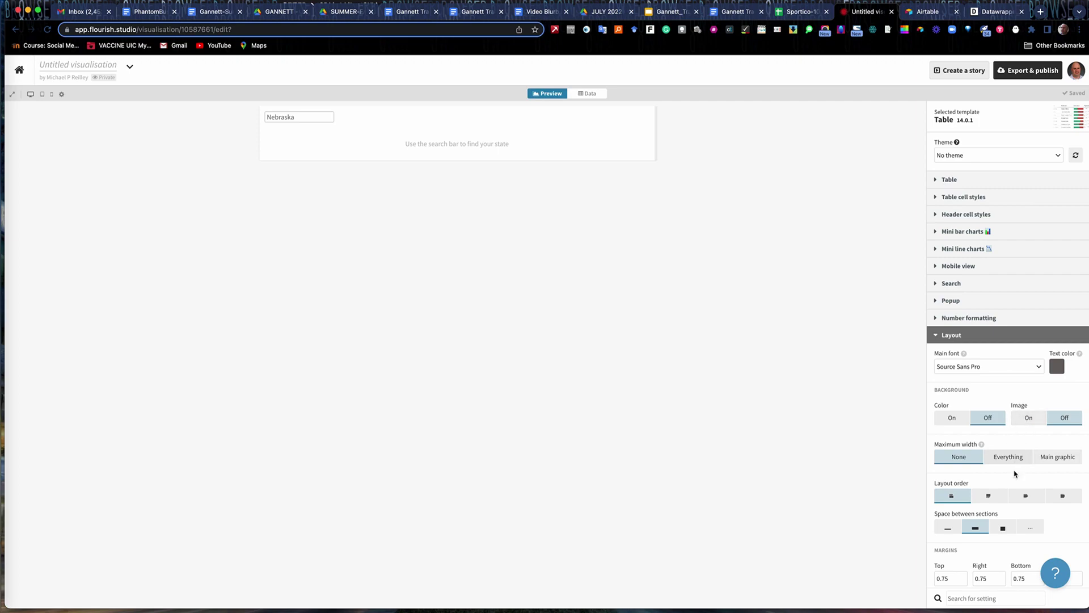
scroll(984, 480, down, 4)
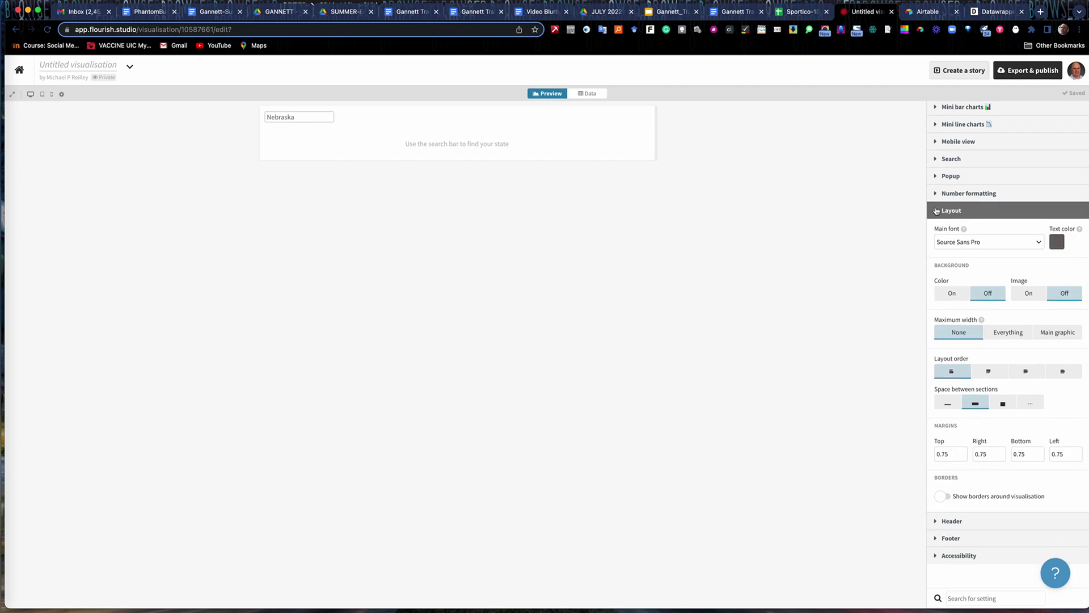
click(937, 211)
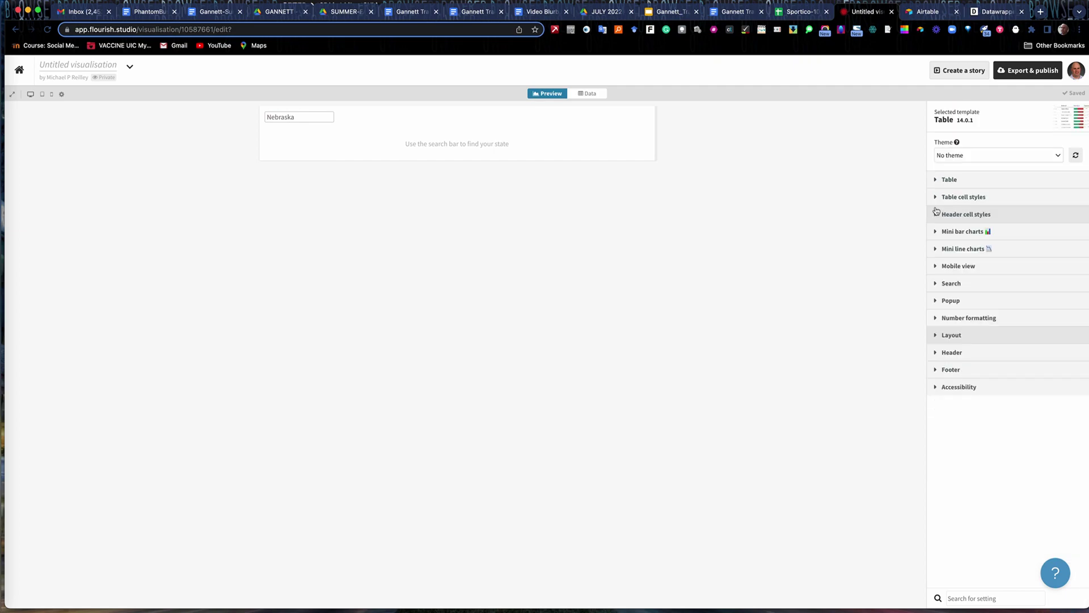
Enter the title 'Sportico: Top 100 Highest-Paid Athletes (2021)' in the Header settings.
click(937, 354)
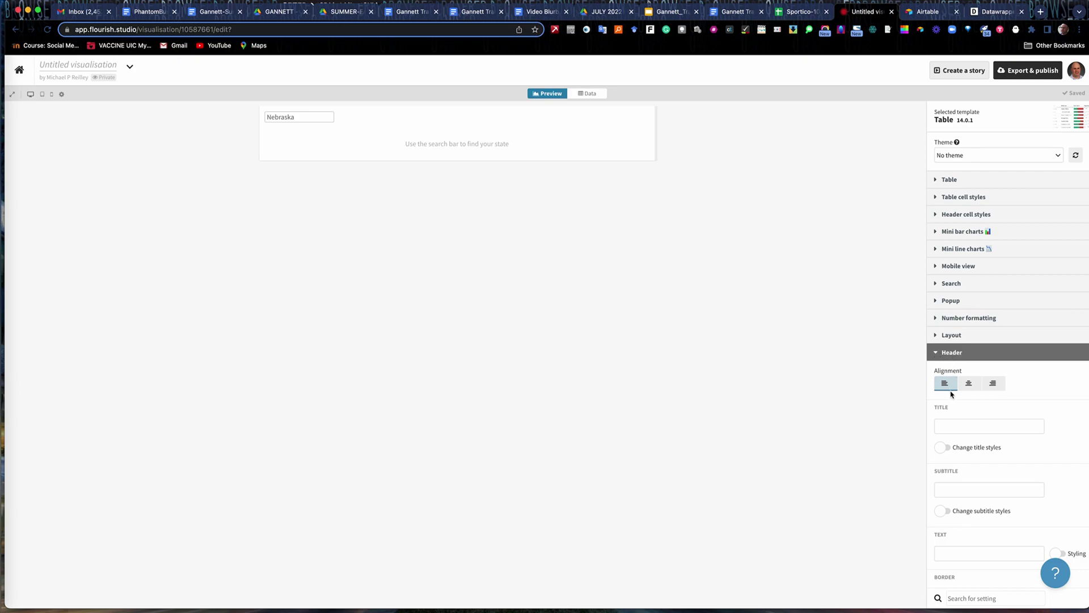
scroll(954, 390, down, 3)
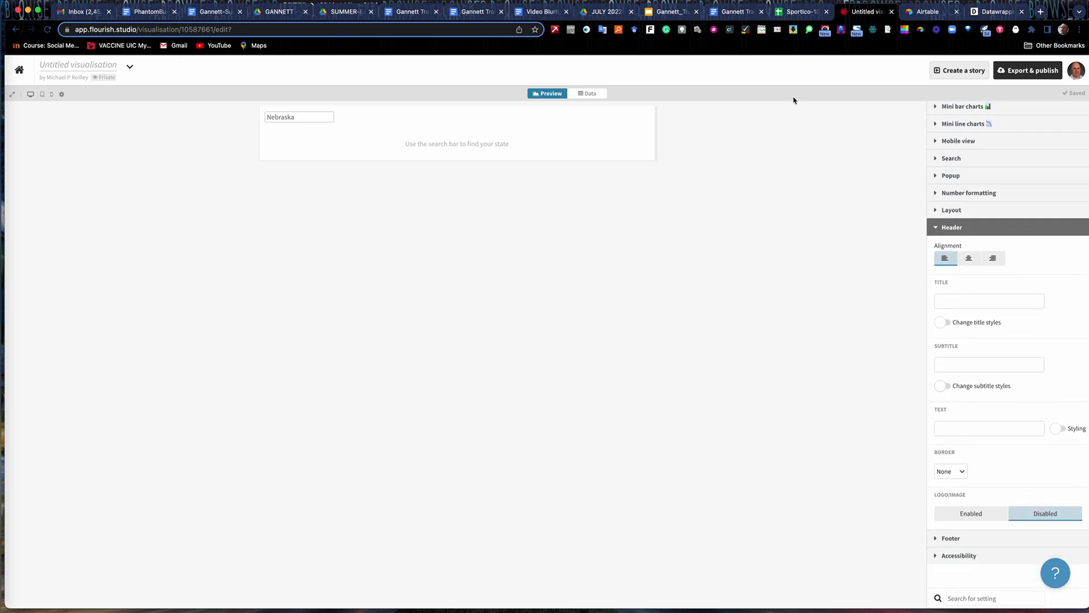
click(944, 300)
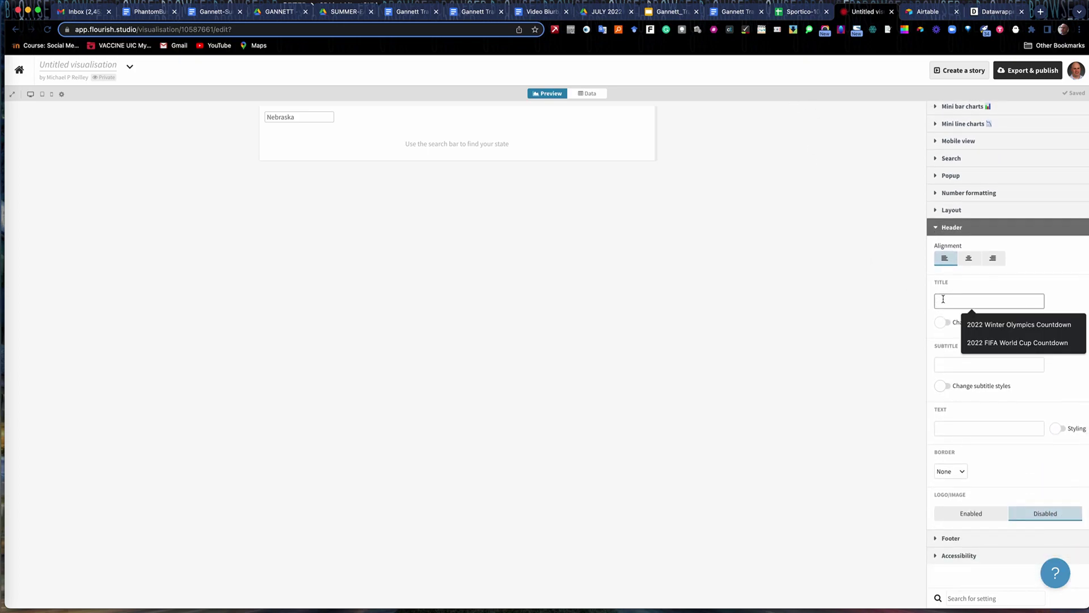
text(Sportico: Top 100 Highest-Paid)
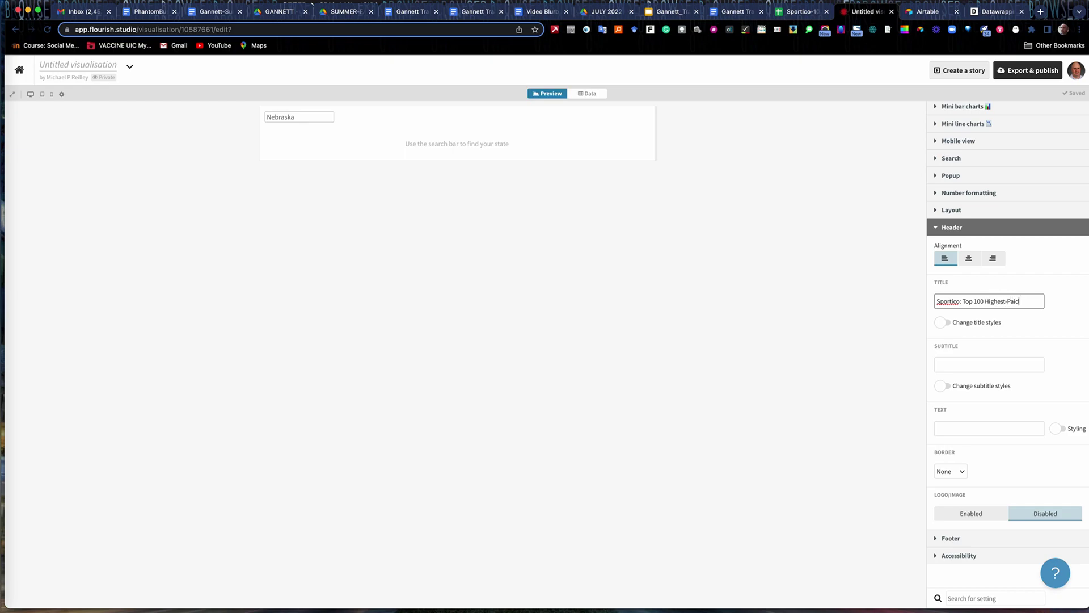
text(thoe)
text( (2021))
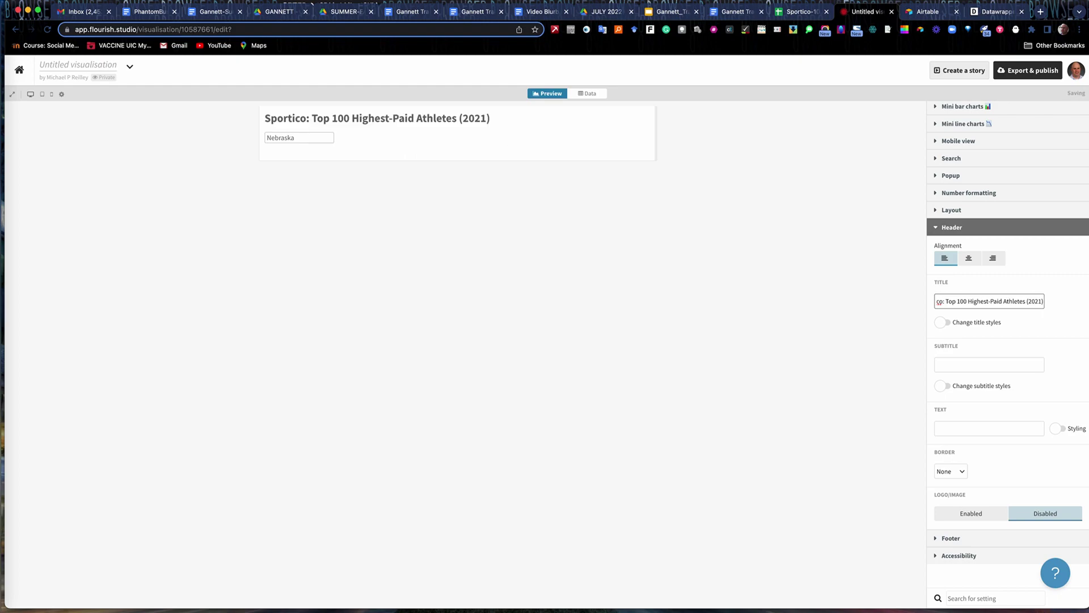
Centre the title and style it in a larger size and dark red (120, 23, 23).
click(970, 260)
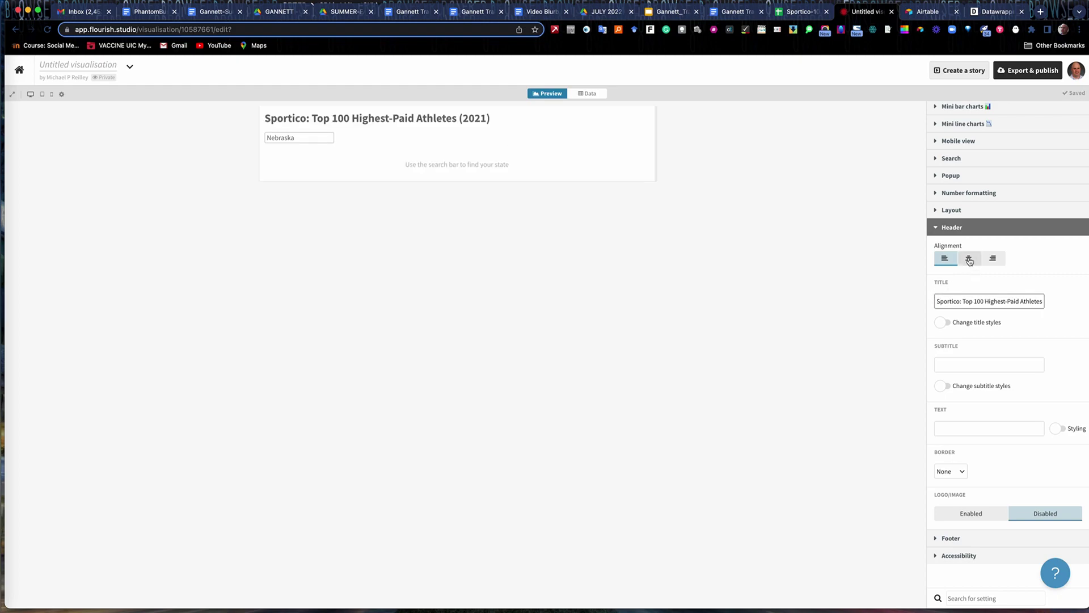
click(951, 324)
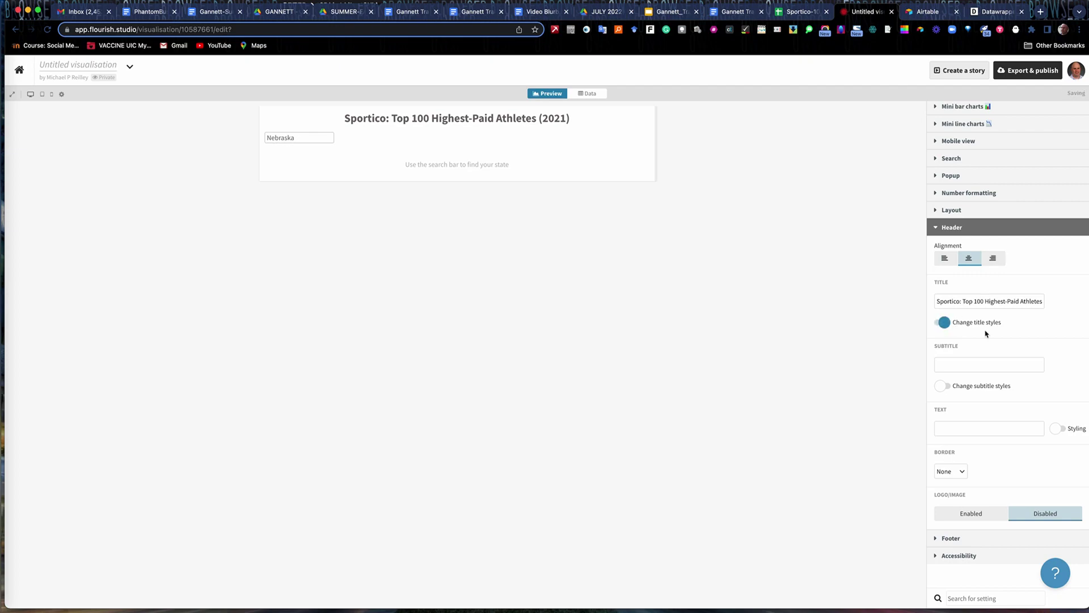
click(1002, 383)
click(1019, 414)
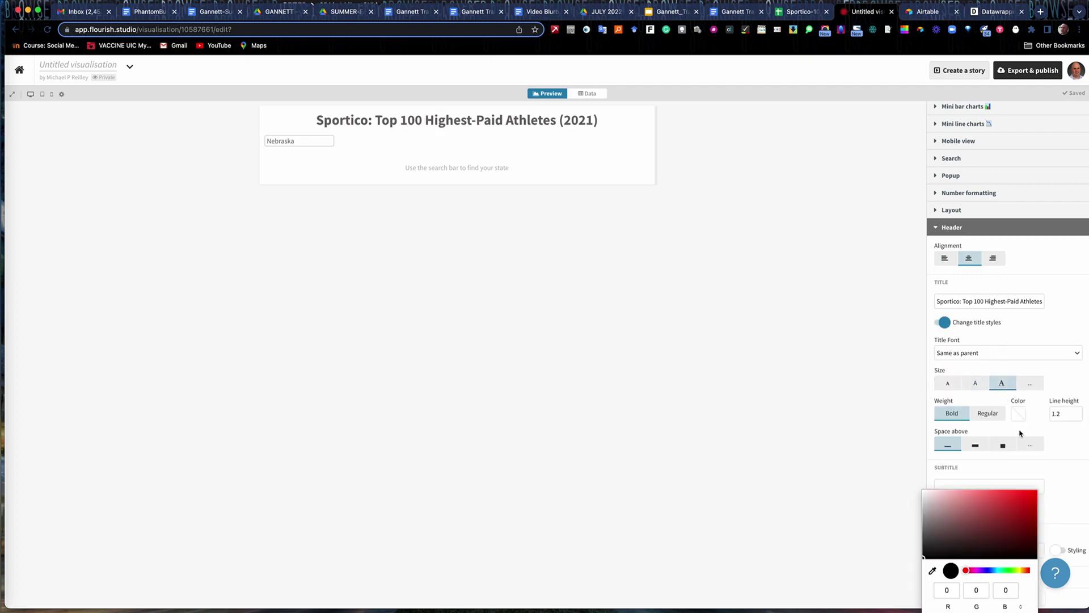
click(1015, 526)
click(1022, 333)
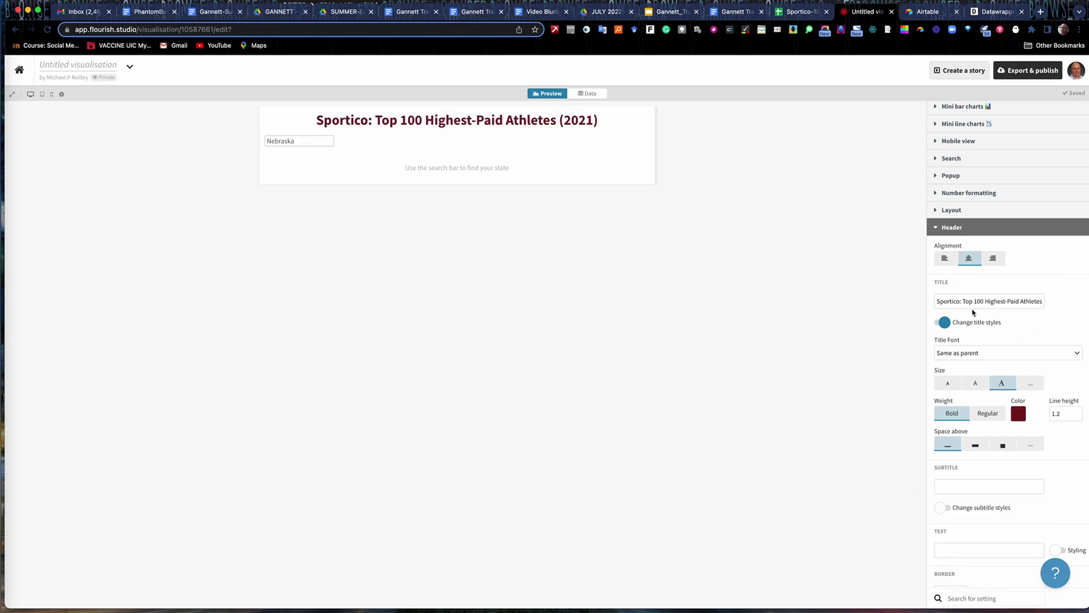
click(938, 227)
Enter Sportico as the source name in the Footer settings.
click(937, 373)
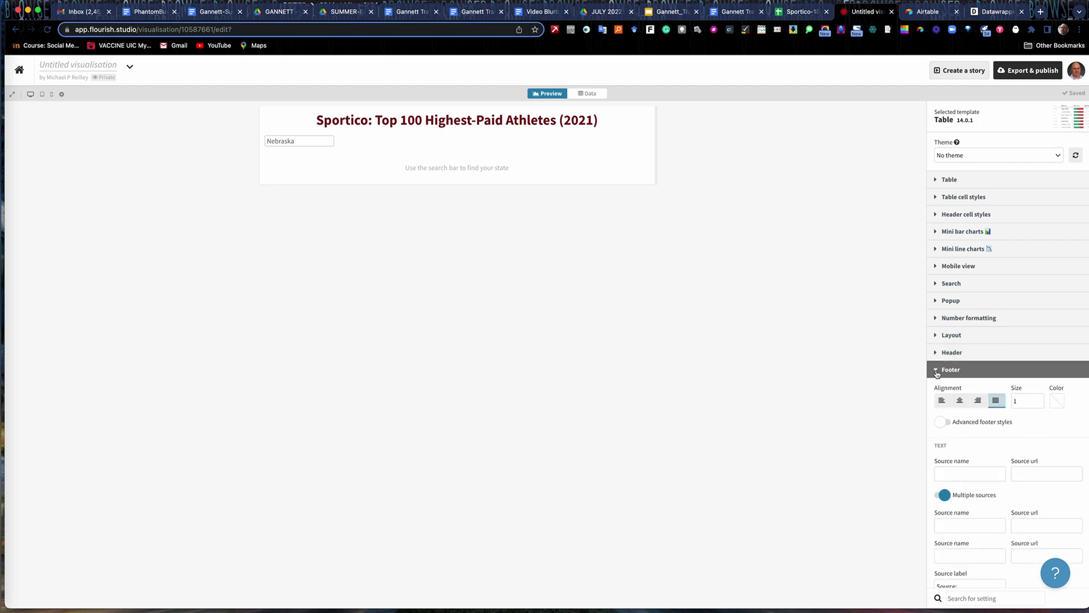
scroll(938, 419, down, 1)
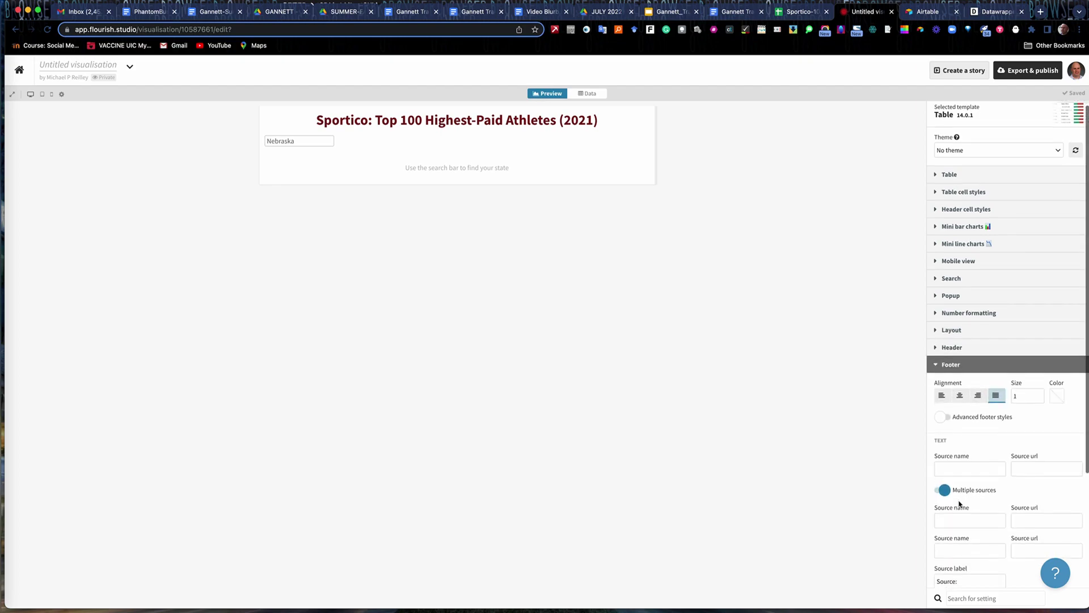
click(941, 444)
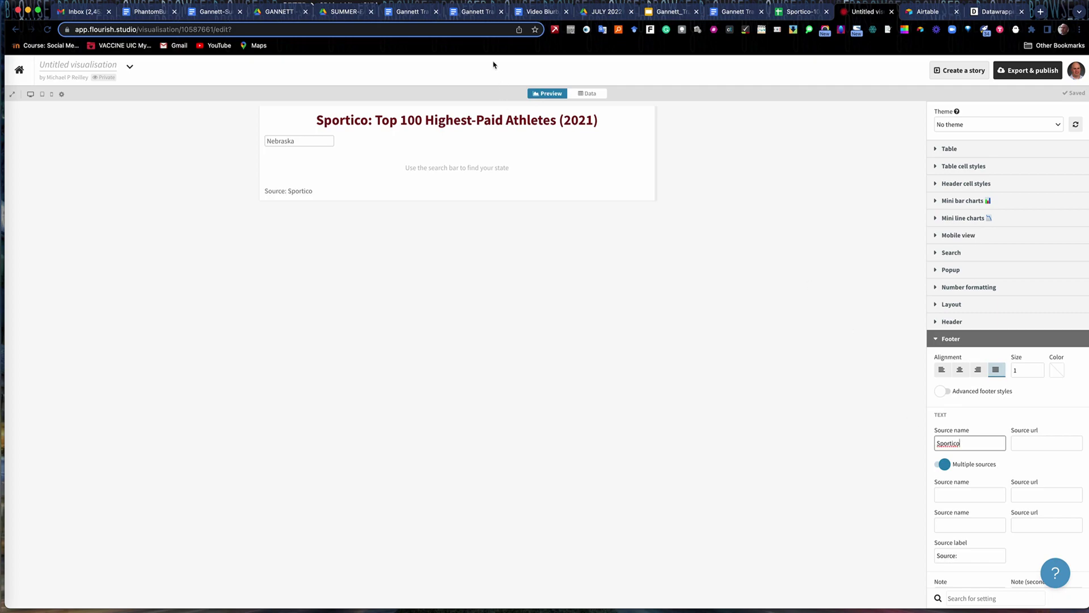
Copy the Sportico source URL from the Google Docs training document and return to Flourish.
click(734, 14)
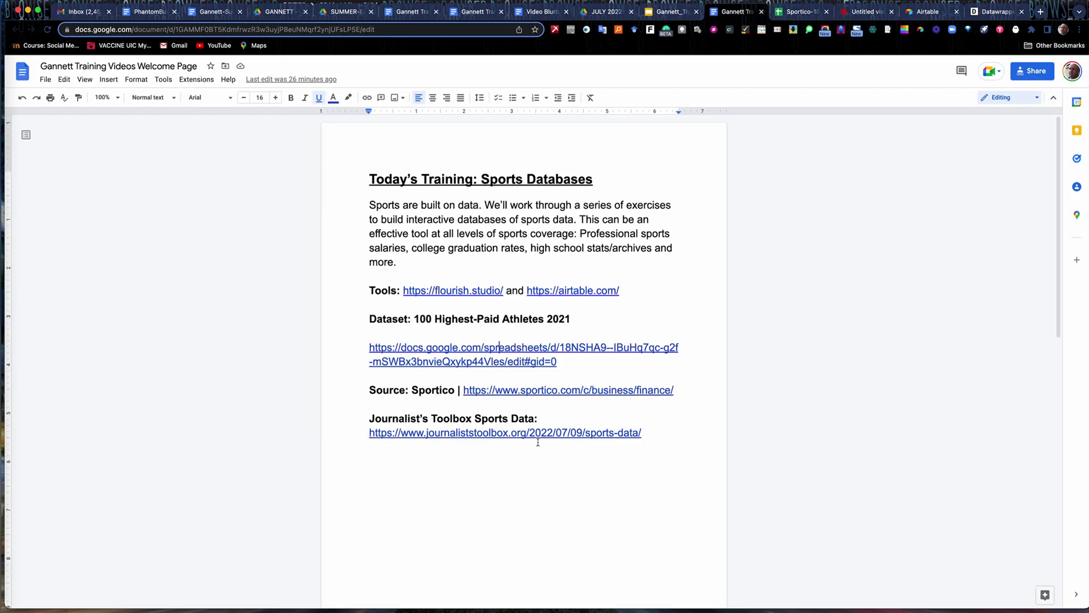
drag(675, 392, 461, 392)
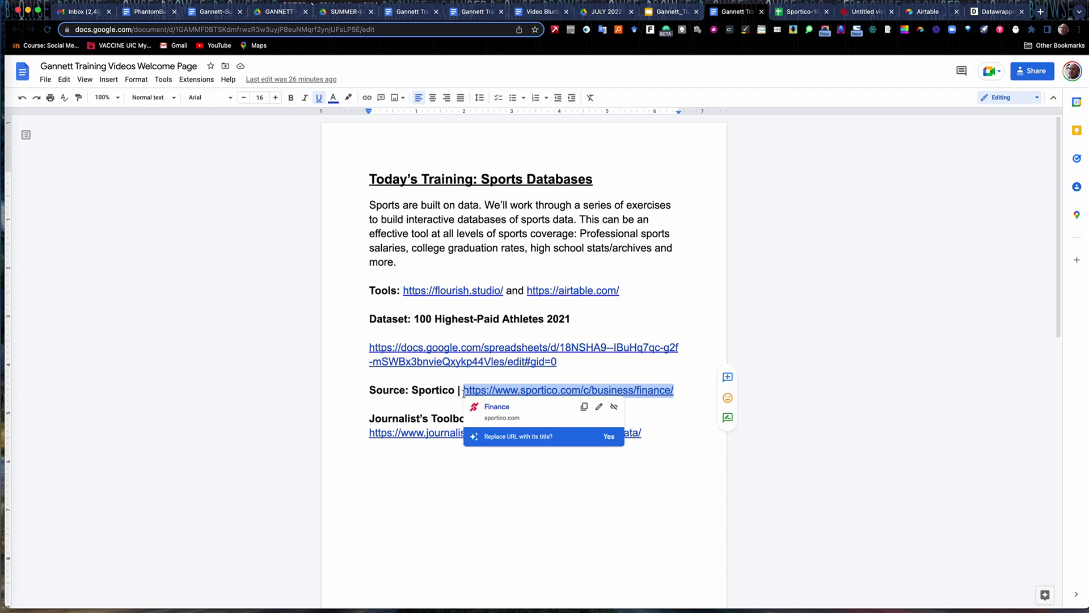
click(800, 12)
click(866, 11)
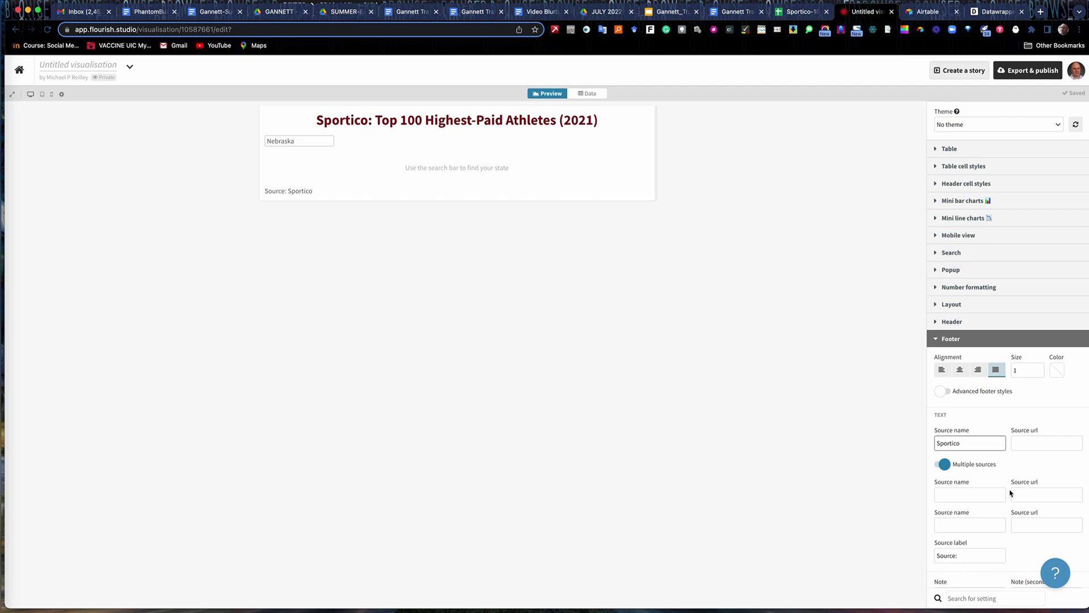
Link the Sportico credit to its URL, add a second 'Database' source, and right-align the footer.
click(1024, 444)
key(super+v)
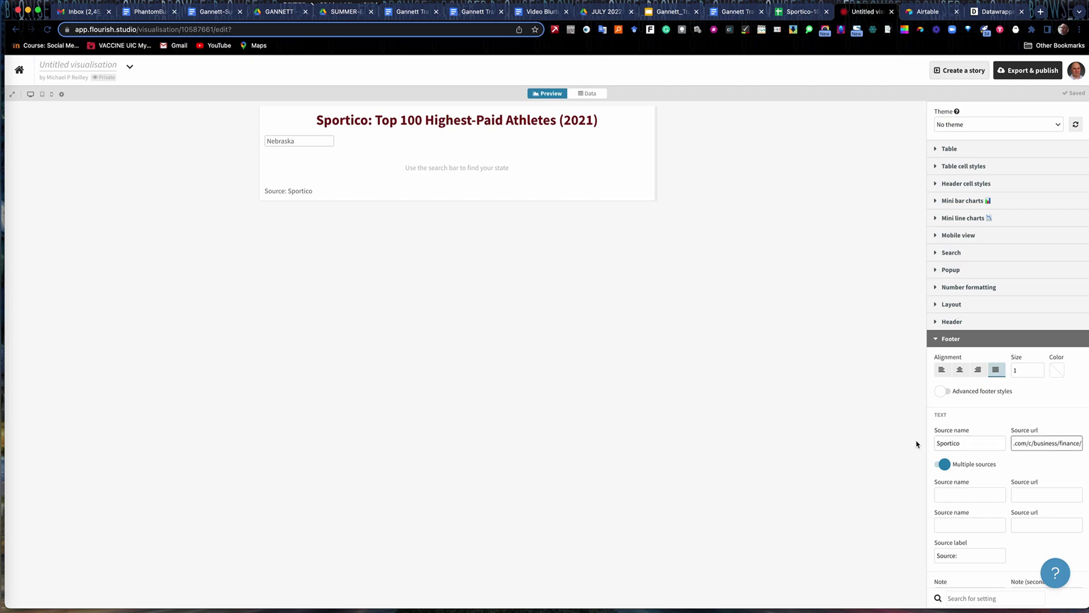
click(957, 494)
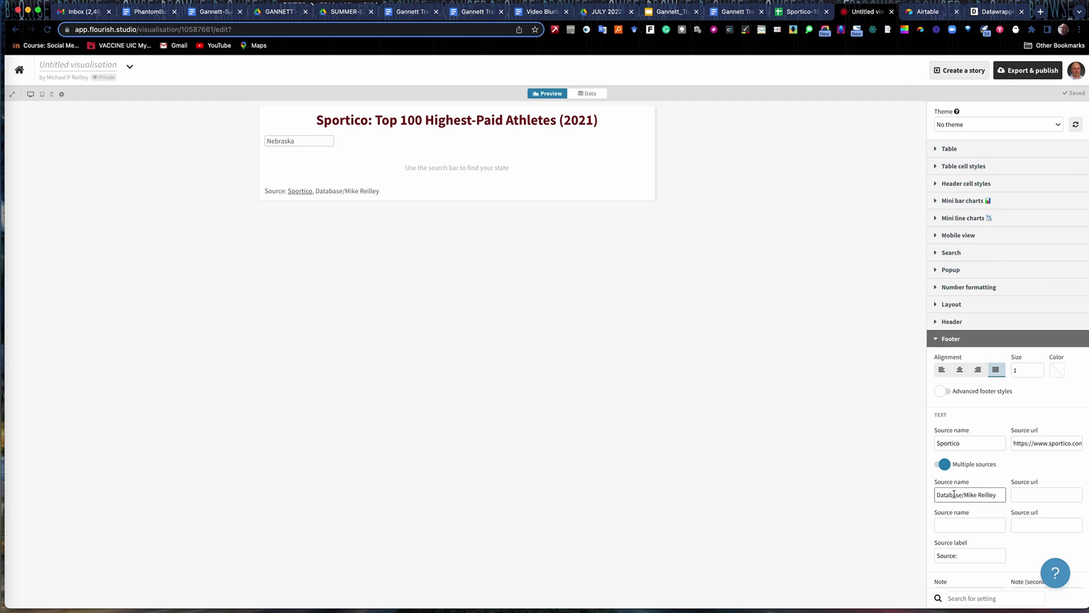
click(979, 372)
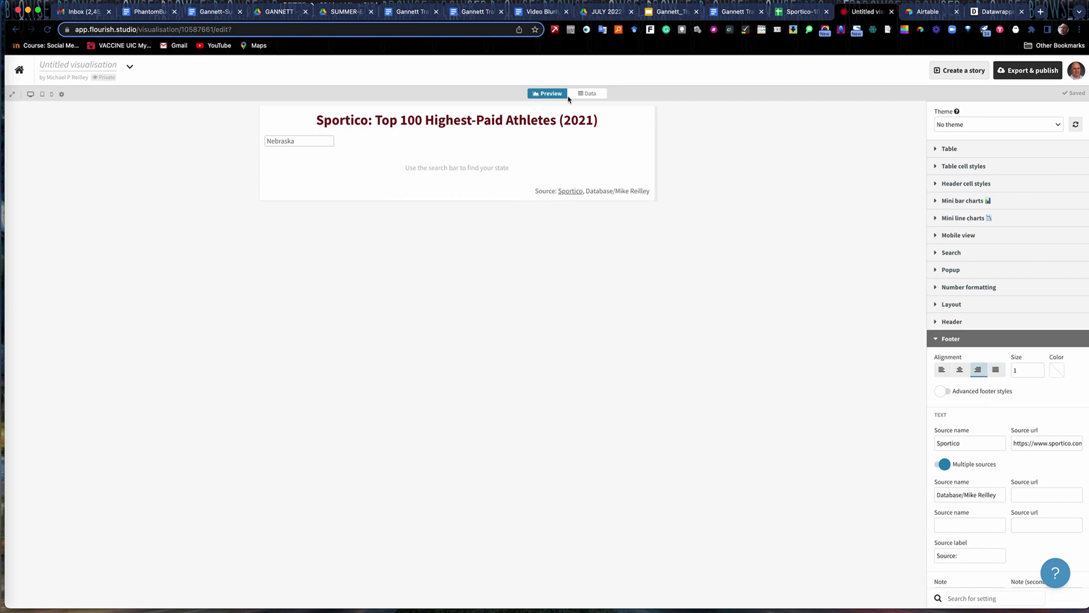
click(588, 94)
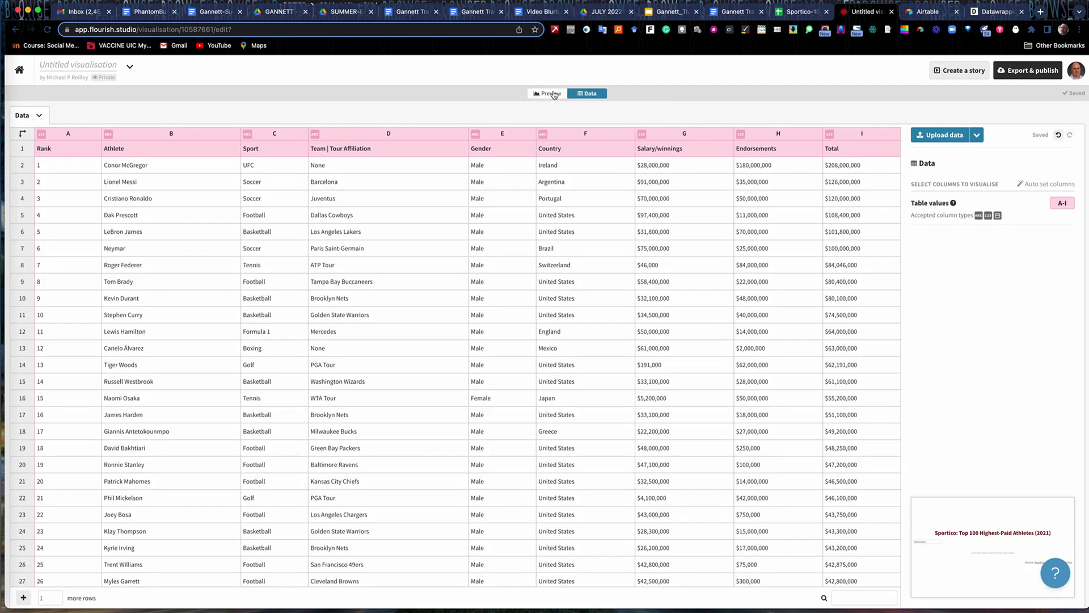
click(554, 94)
click(578, 94)
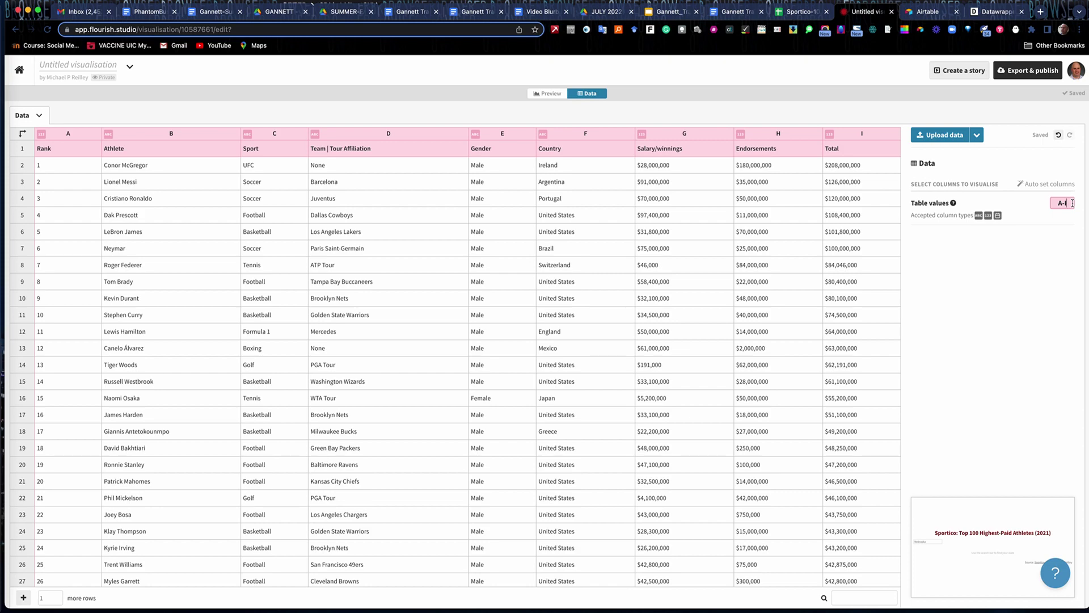
text(F)
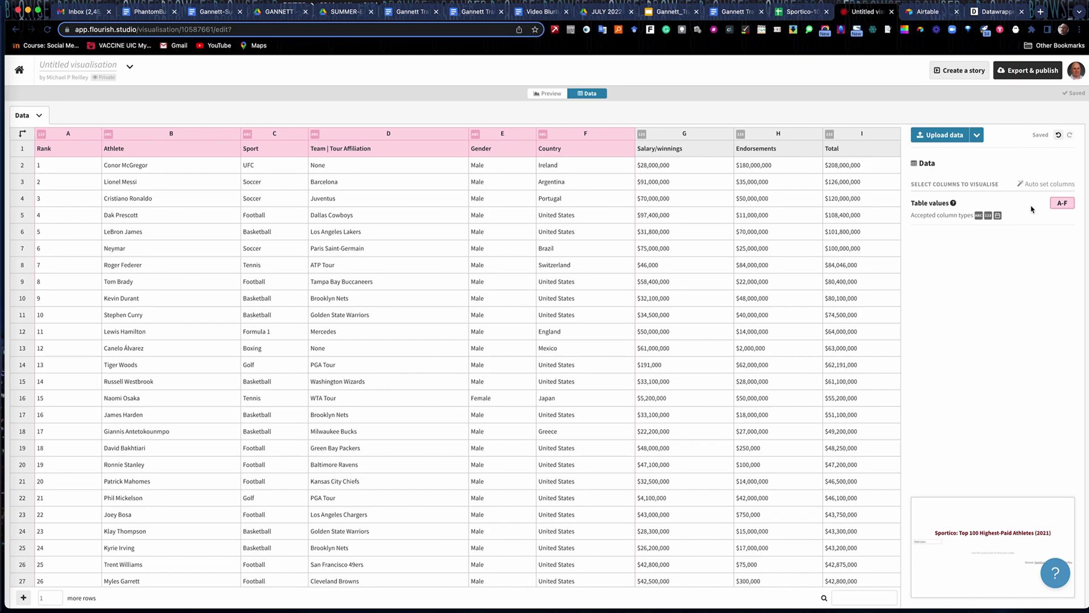
key(BackSpace)
text(I)
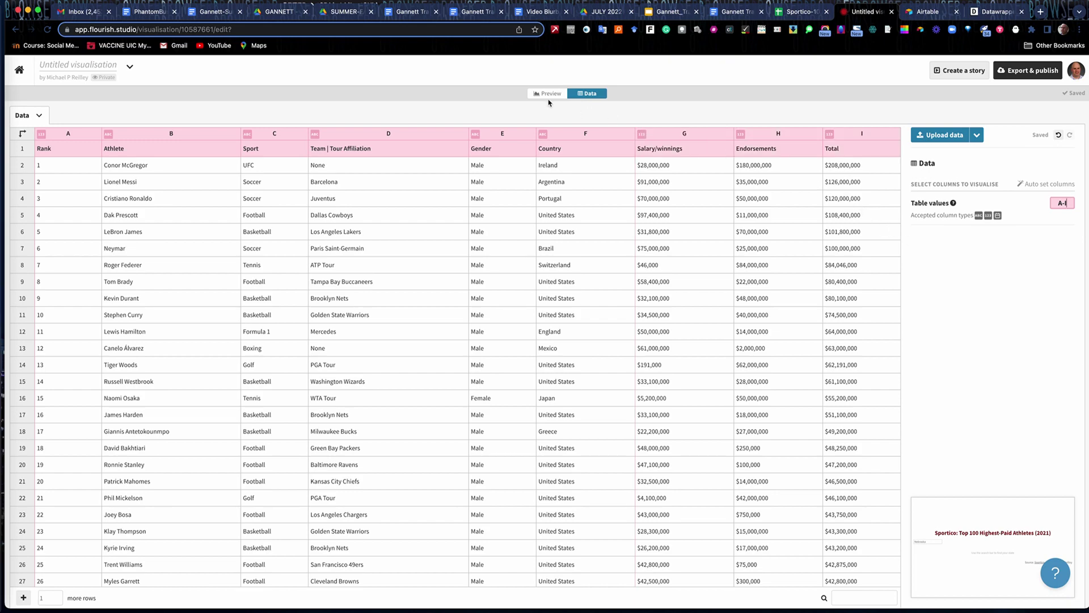
click(549, 94)
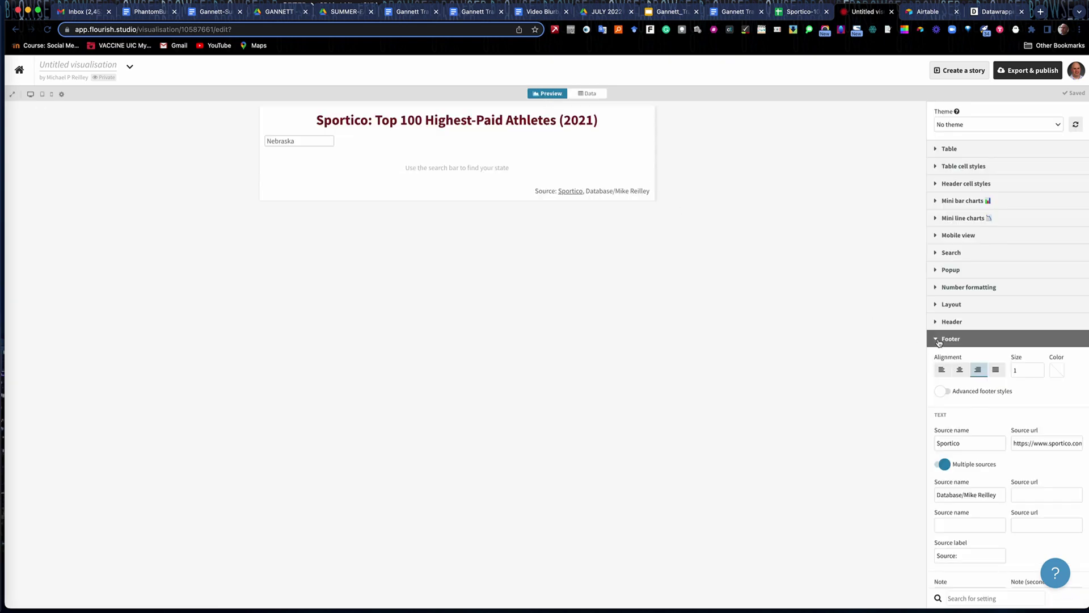
click(937, 340)
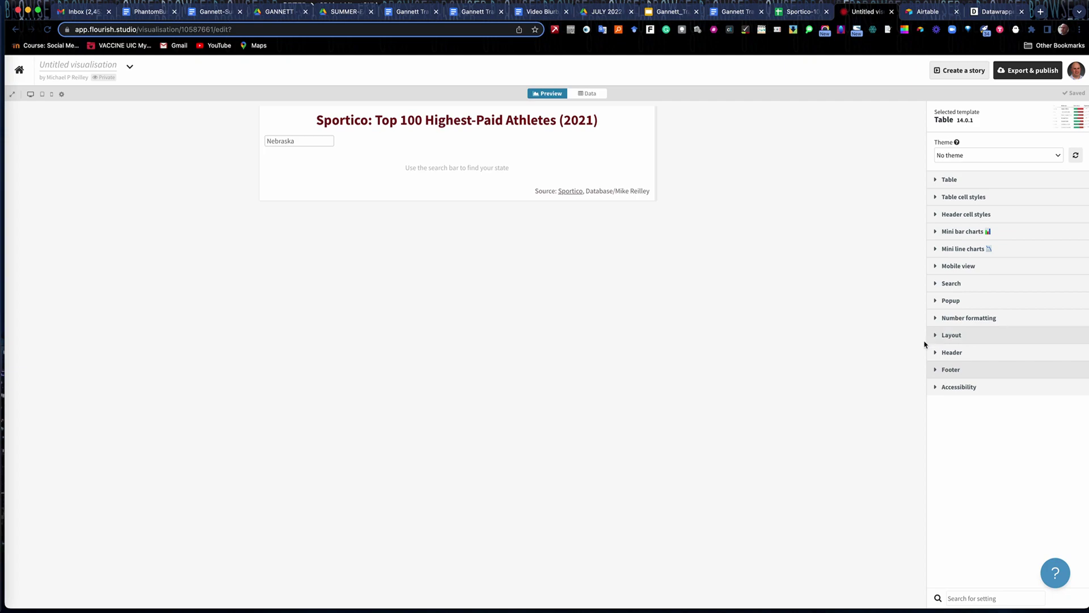
click(936, 181)
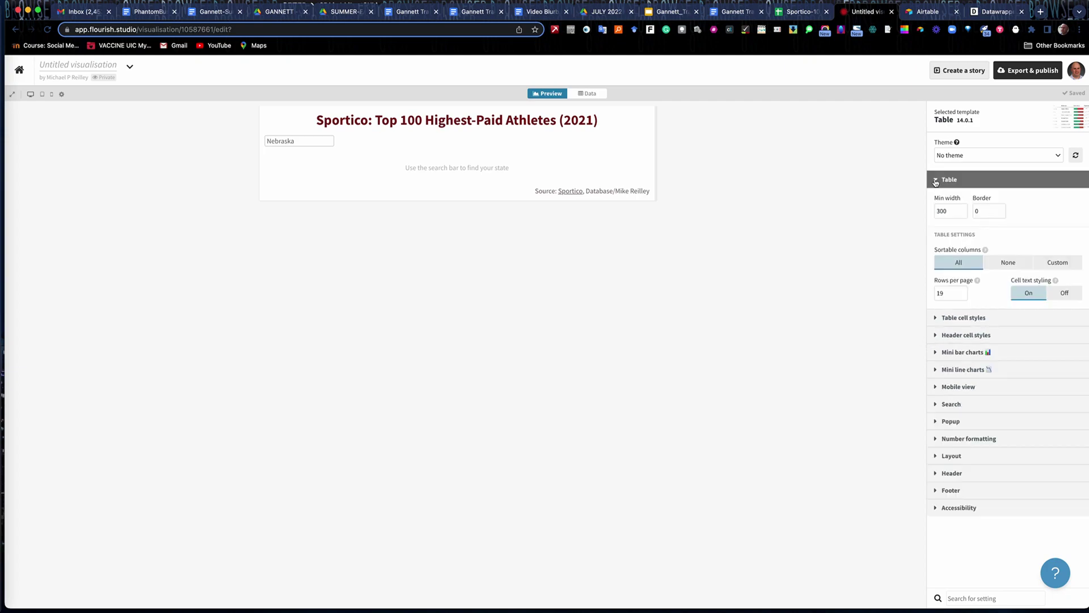
click(963, 290)
click(963, 290)
click(963, 291)
click(963, 291)
click(963, 291)
click(297, 143)
click(954, 474)
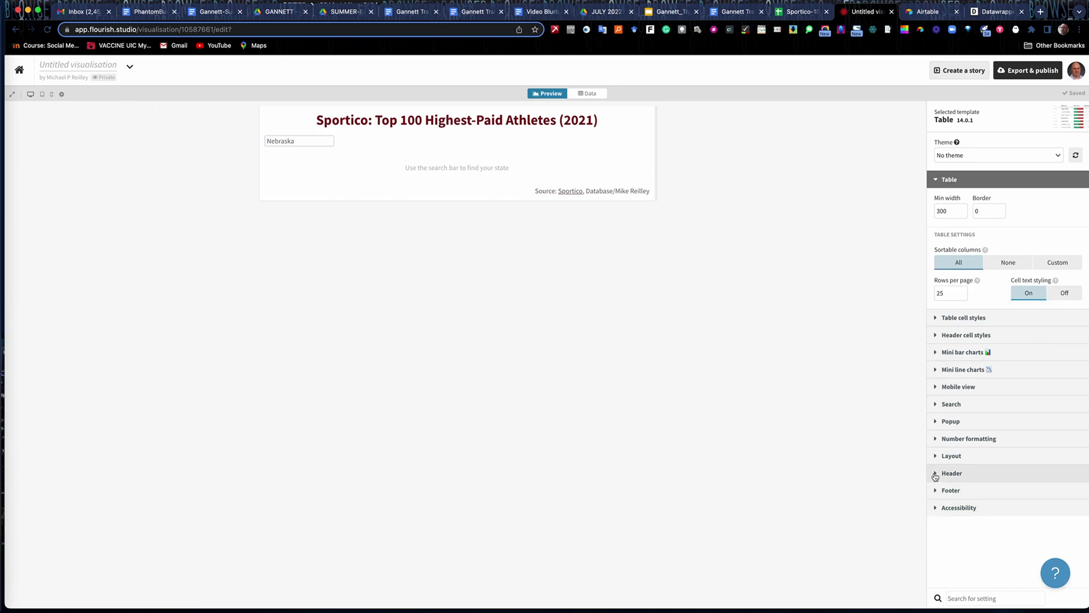
drag(938, 426, 1069, 431)
key(super+c)
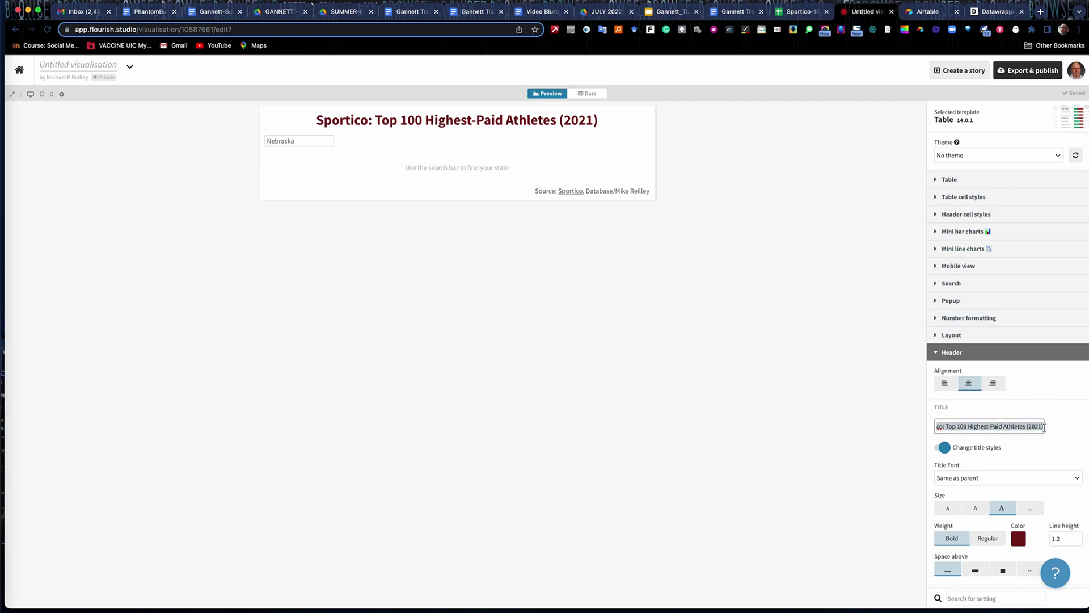
click(65, 66)
key(super+v)
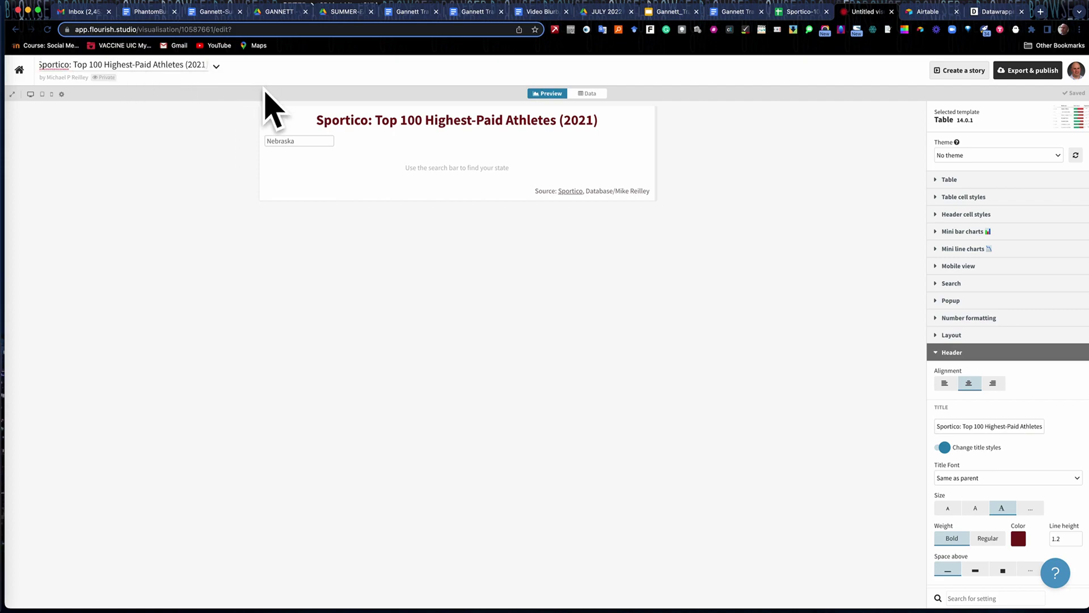
click(936, 354)
click(308, 141)
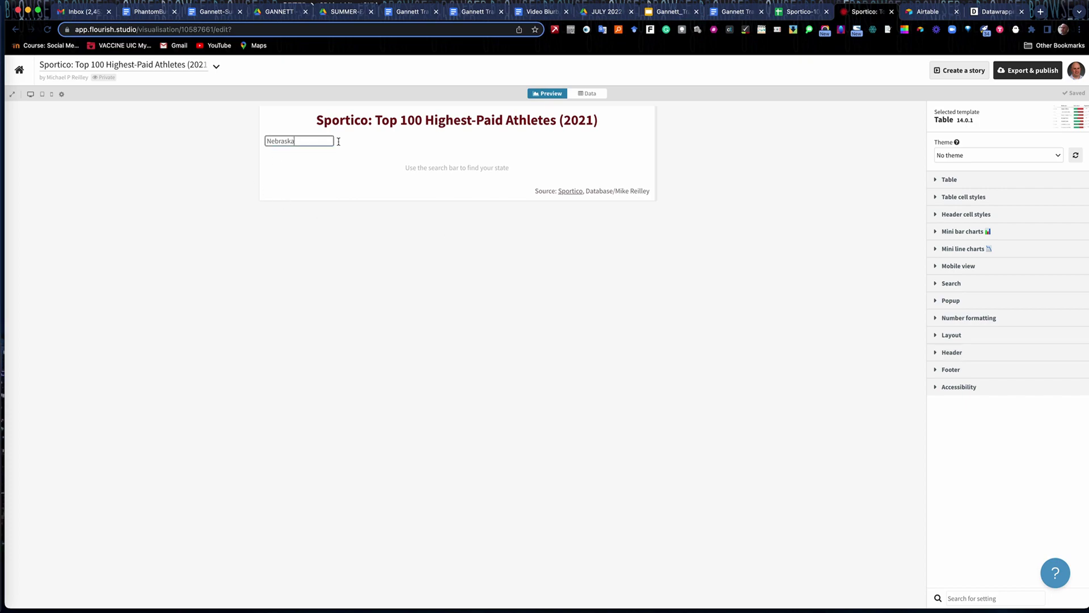
key(BackSpace)
key(BackSpace)
key(BackSpace)
key(BackSpace)
key(BackSpace)
click(977, 452)
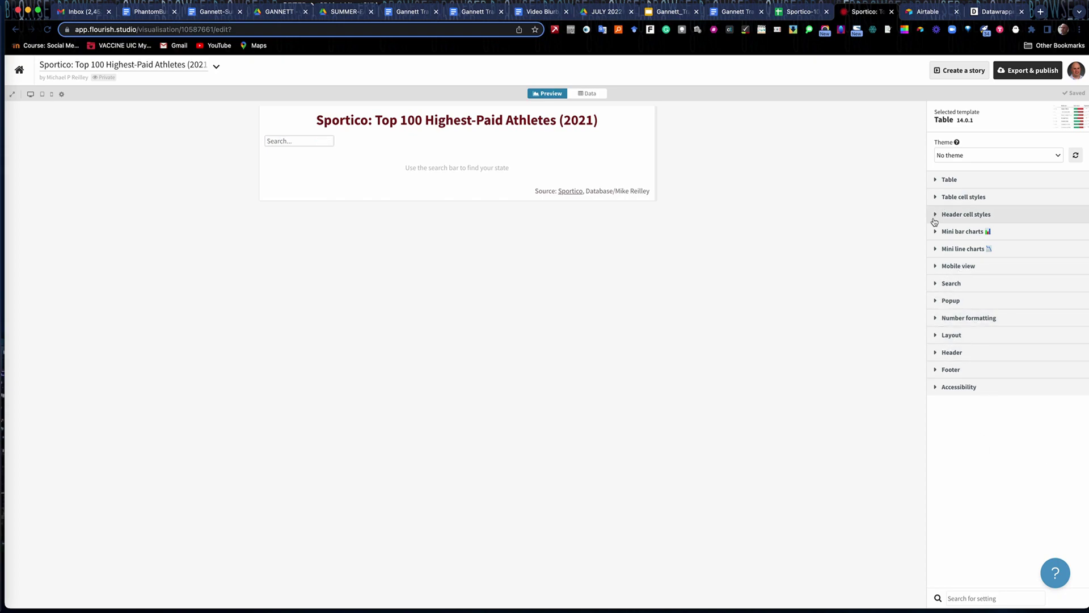
click(280, 141)
text(Football)
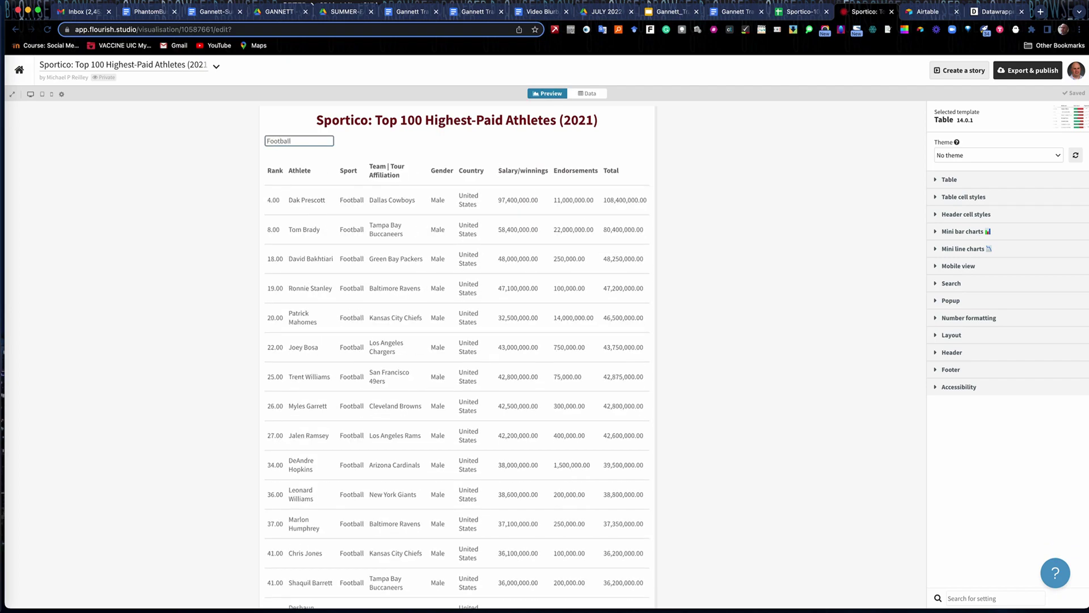
key(BackSpace)
key(BackSpace)
text(Soccer)
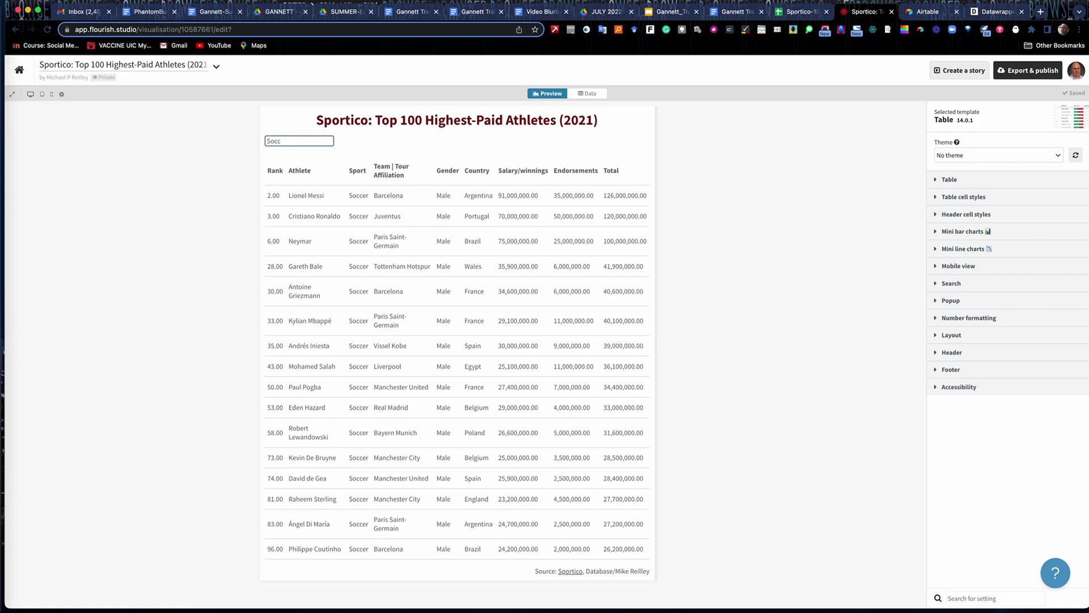
key(BackSpace)
key(BackSpace)
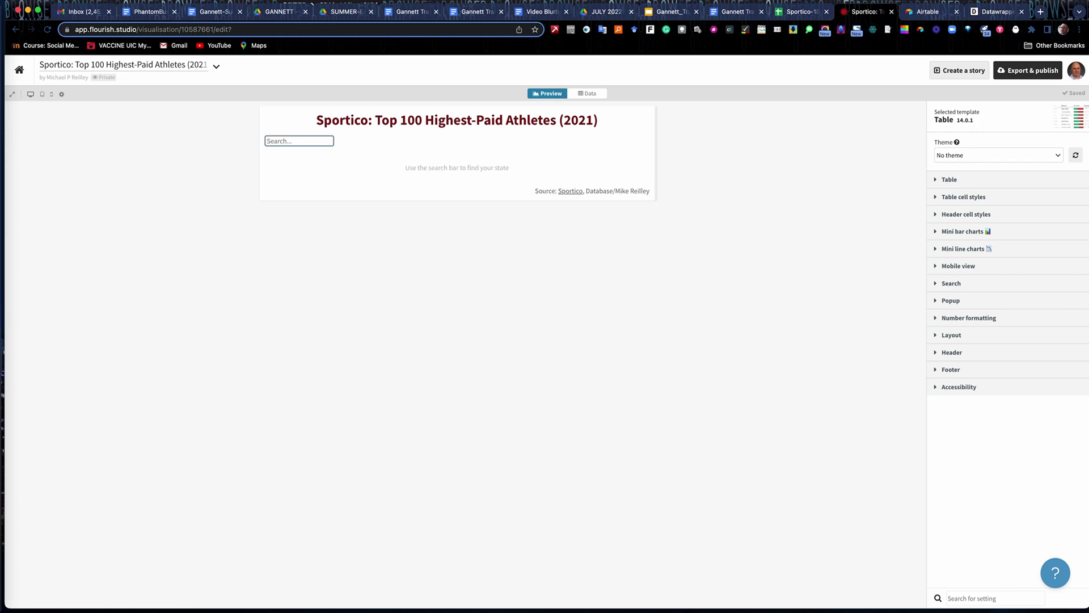
text(A)
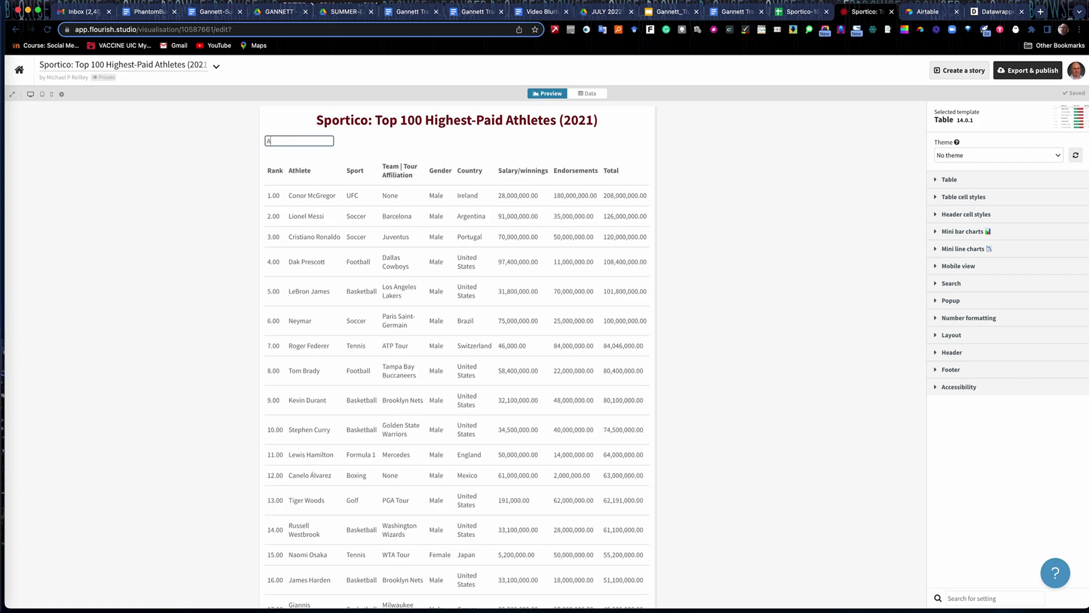
key(BackSpace)
text(Fo)
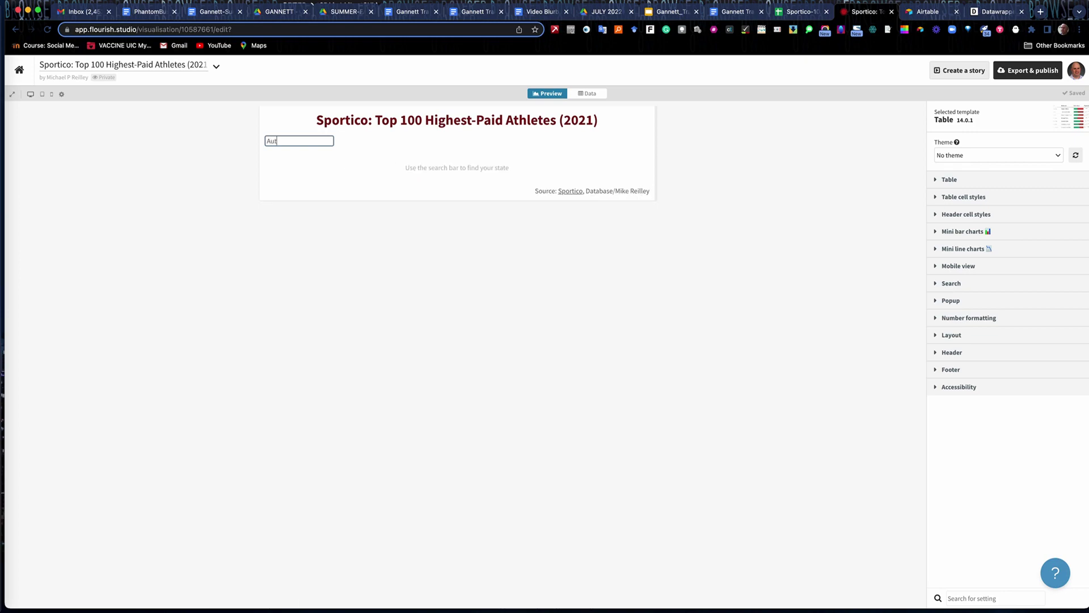
text(rmula)
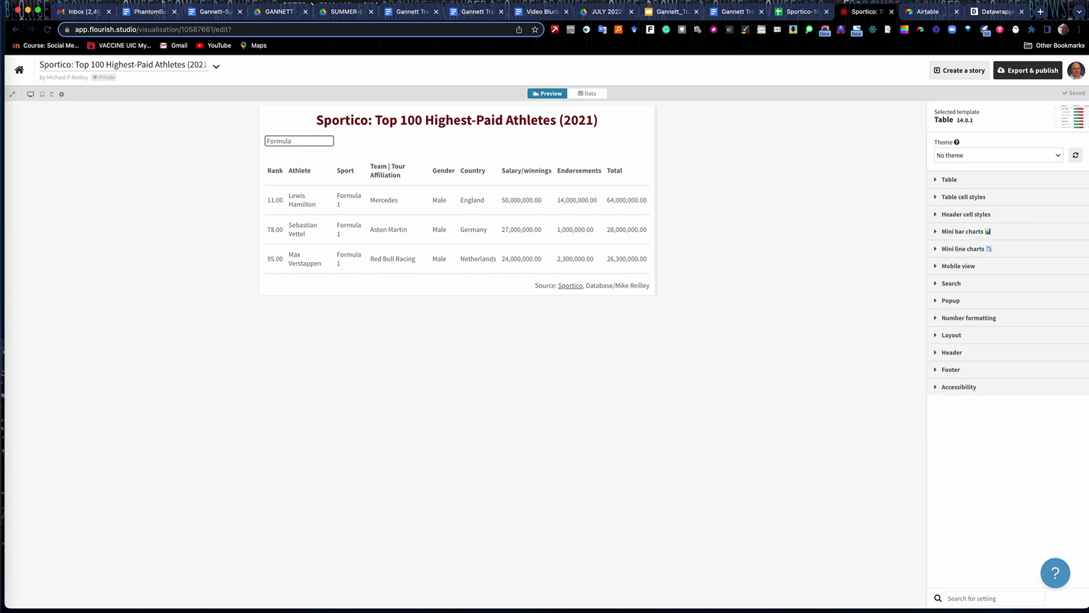
key(BackSpace)
key(BackSpace)
key(BackSpace)
key(BackSpace)
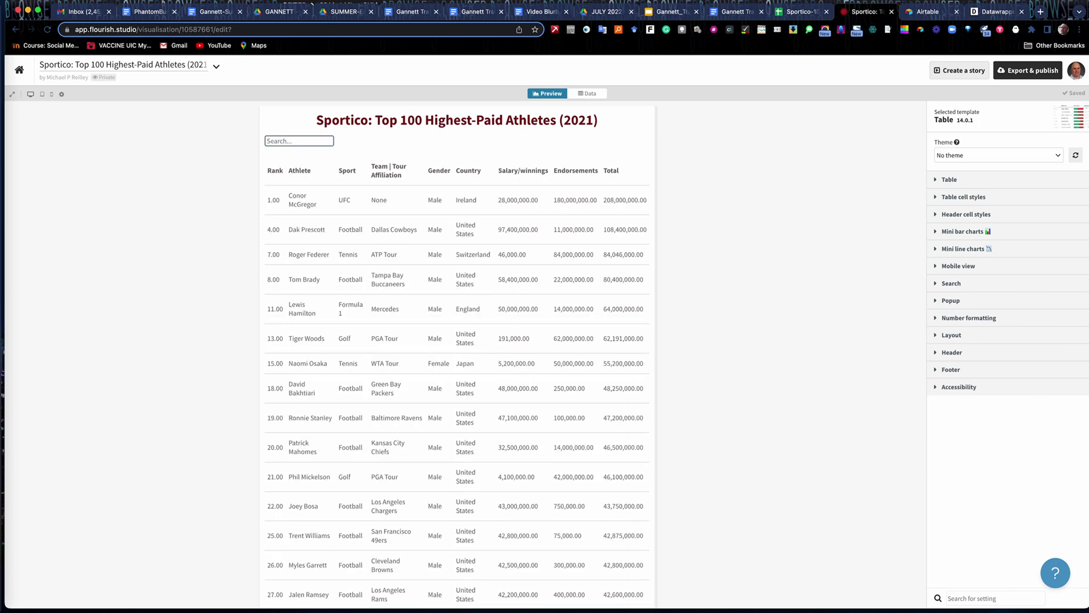
Turn on a 1-px solid black border around the visualisation in the Layout settings.
click(937, 301)
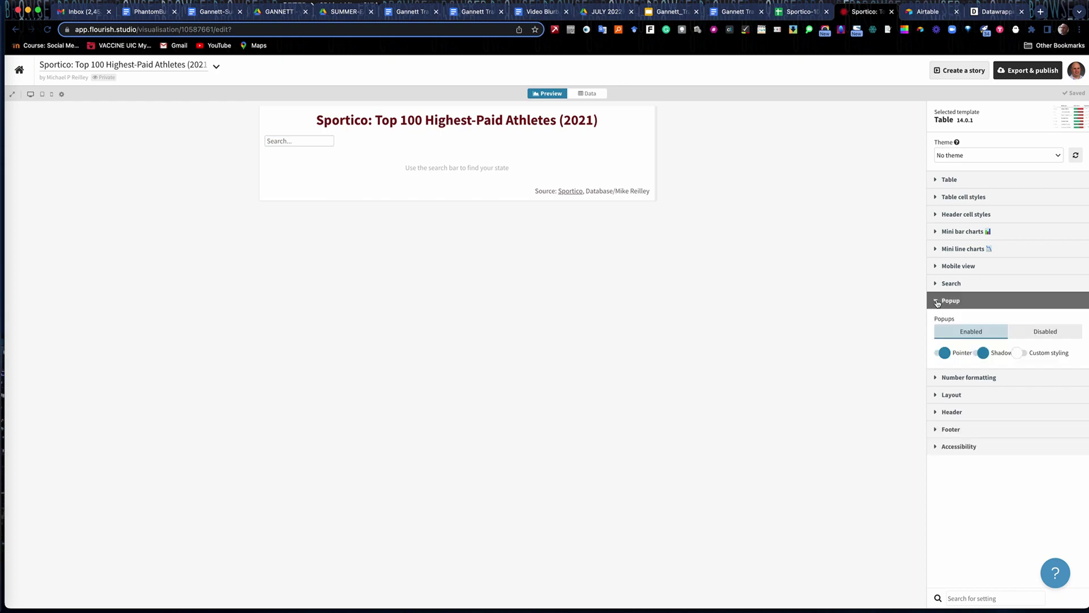
click(938, 301)
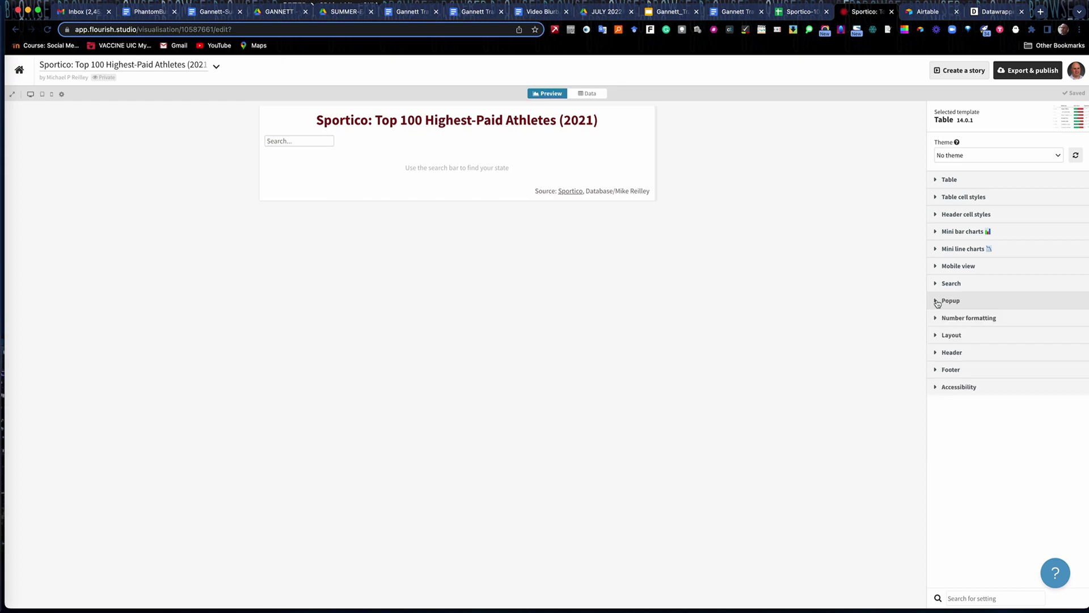
click(938, 335)
scroll(968, 411, down, 2)
scroll(969, 411, down, 3)
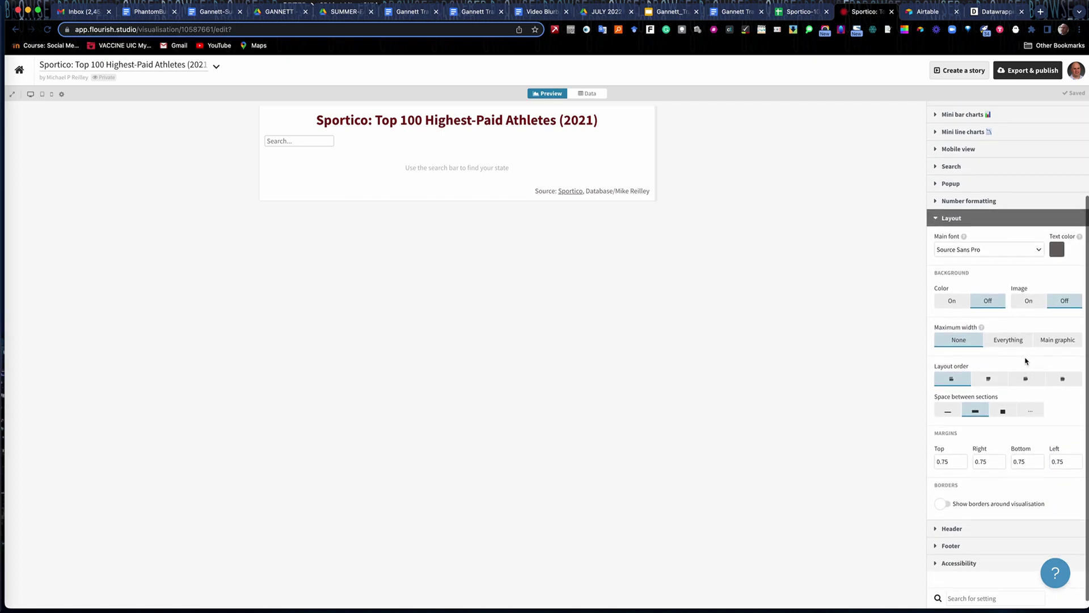
click(949, 504)
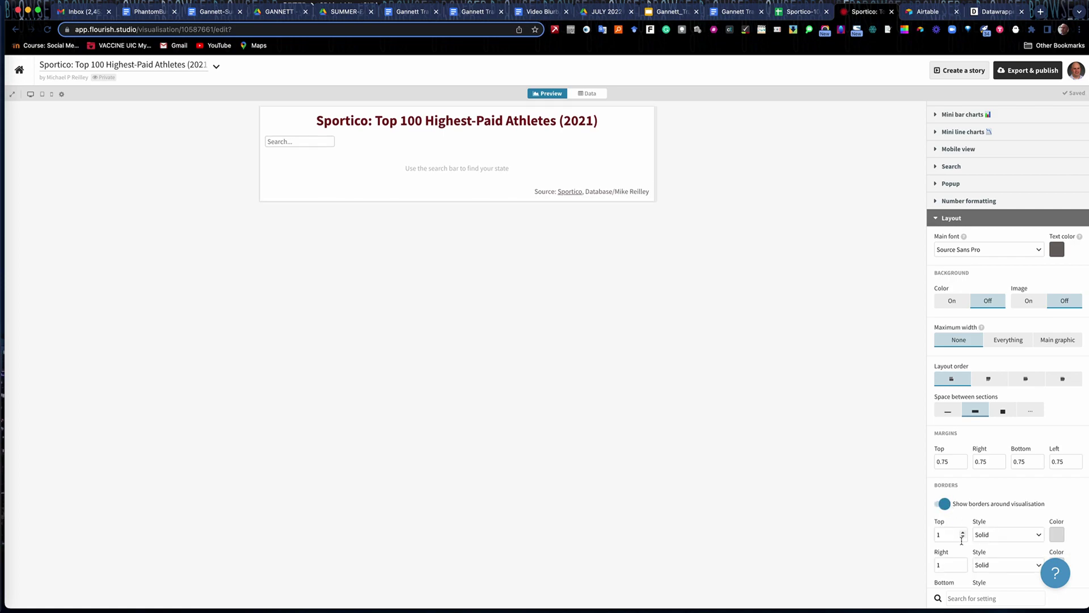
click(1062, 536)
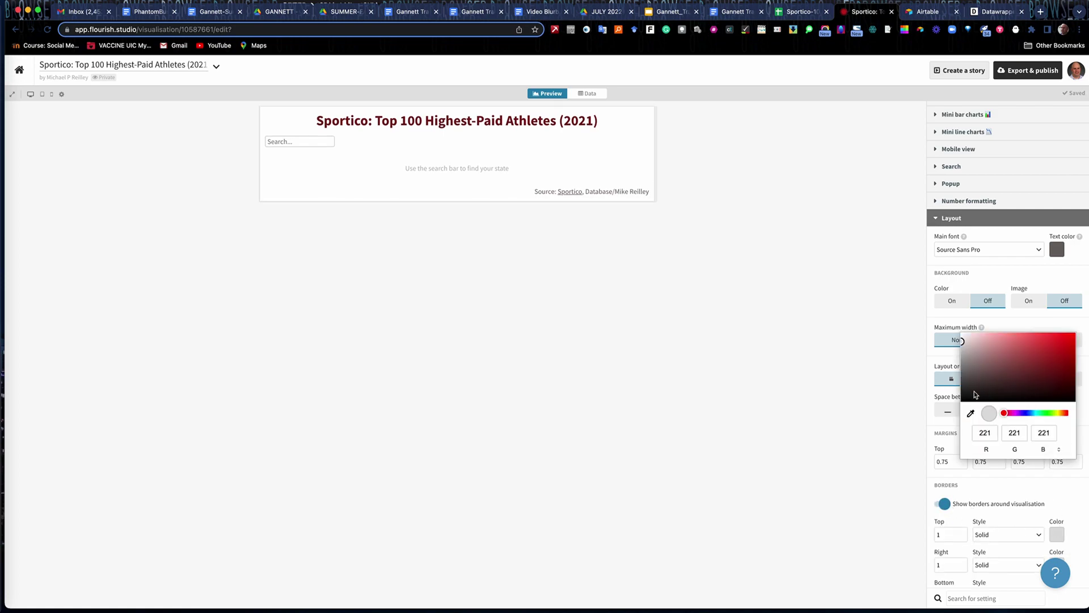
click(966, 400)
click(1022, 492)
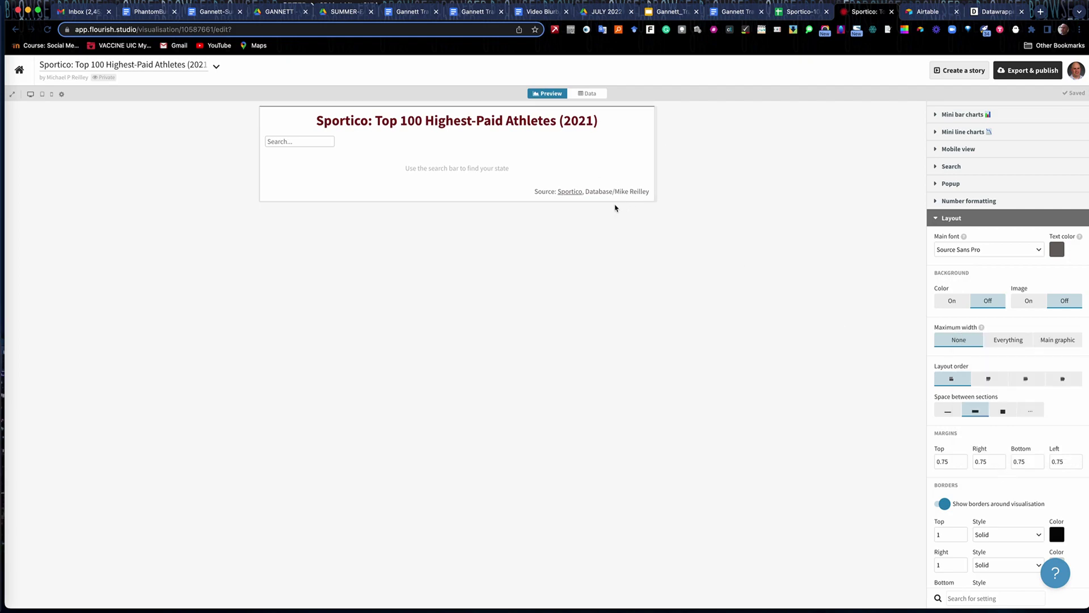
click(935, 221)
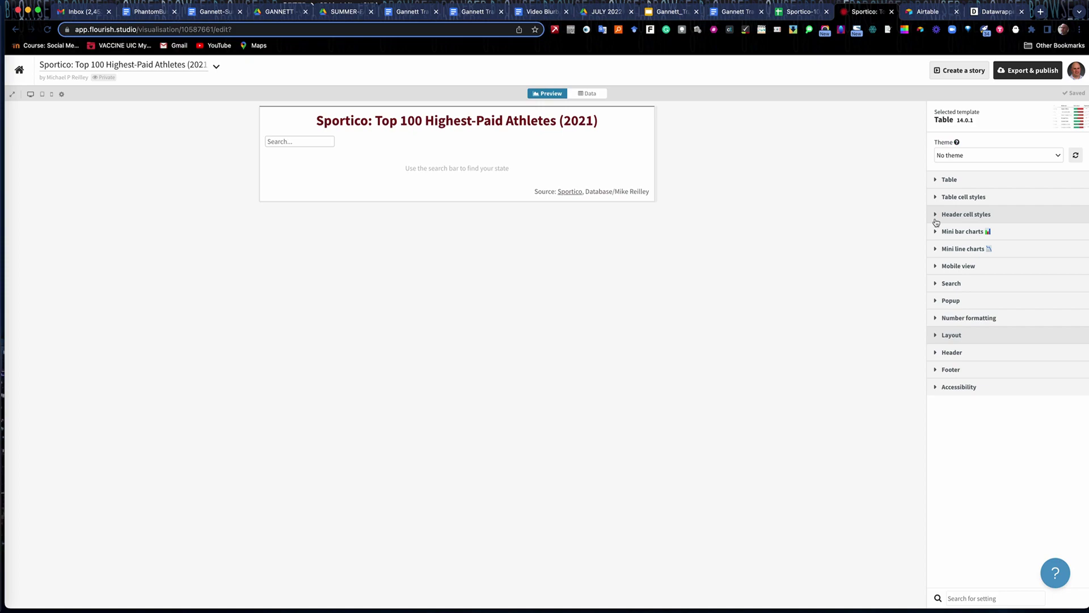
Look through the table cell style settings, then collapse them.
click(935, 198)
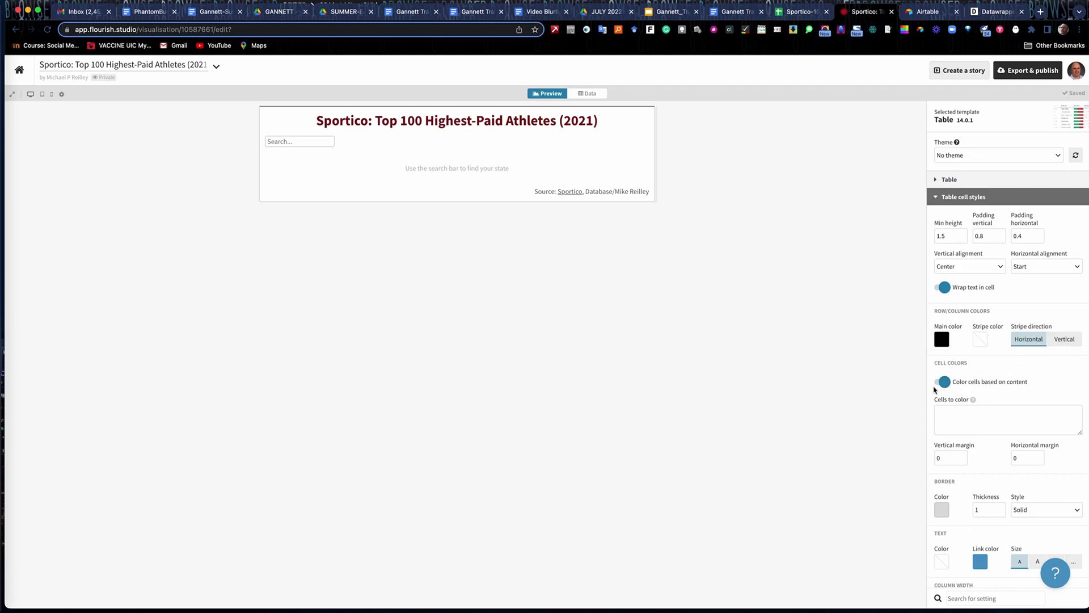
scroll(1019, 380, down, 5)
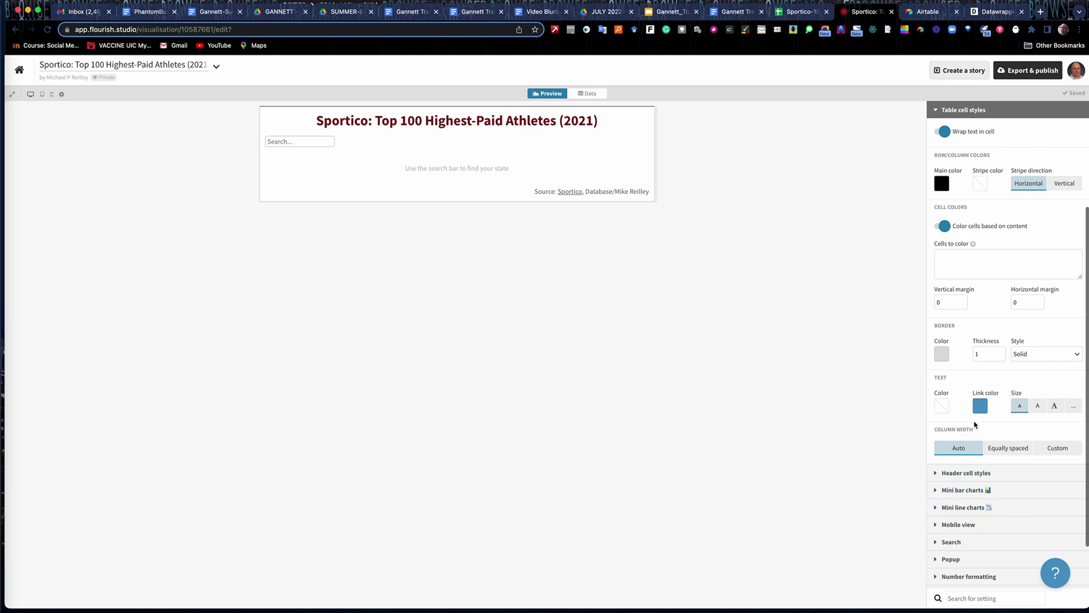
scroll(977, 355, up, 5)
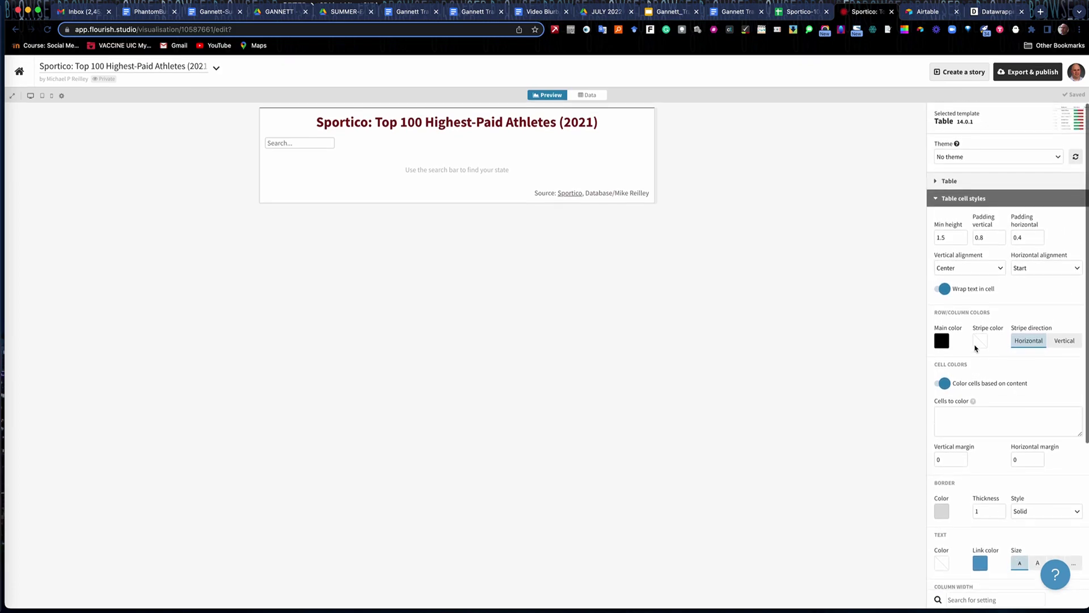
click(936, 198)
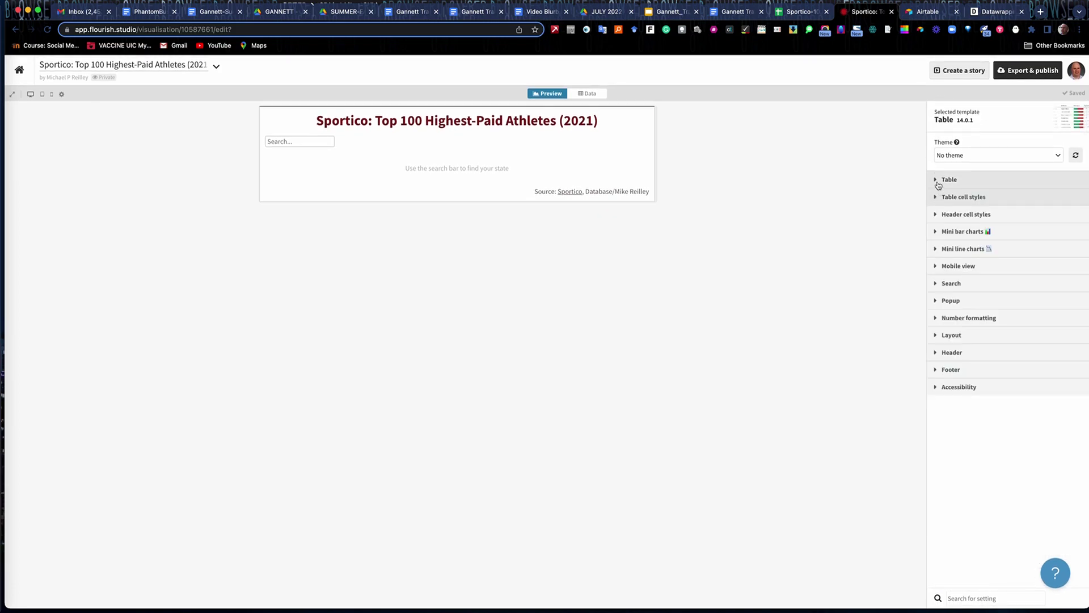
In Table settings, keep cell text styling on, set sortable columns to Custom, keep 25 rows per page and No theme.
click(939, 180)
click(1064, 294)
click(1029, 294)
click(1051, 263)
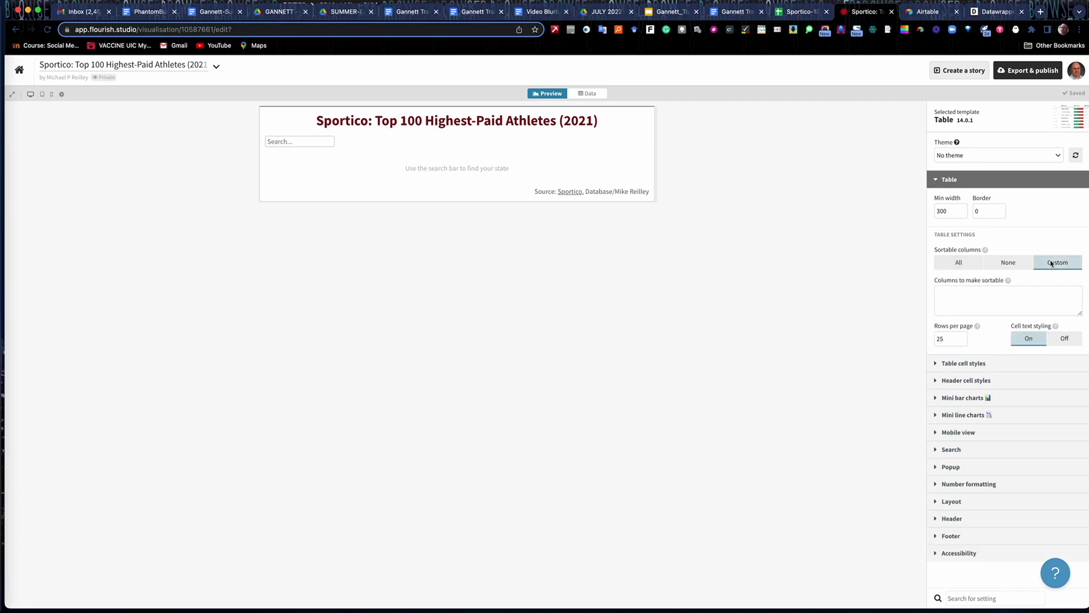
click(962, 337)
click(963, 342)
click(1011, 226)
click(1059, 155)
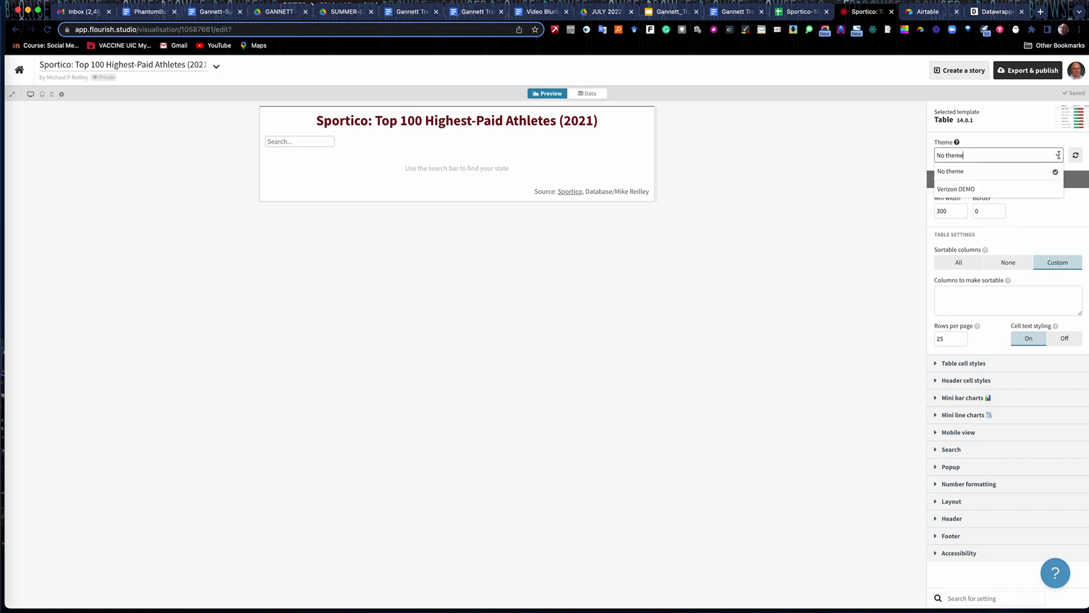
click(1016, 171)
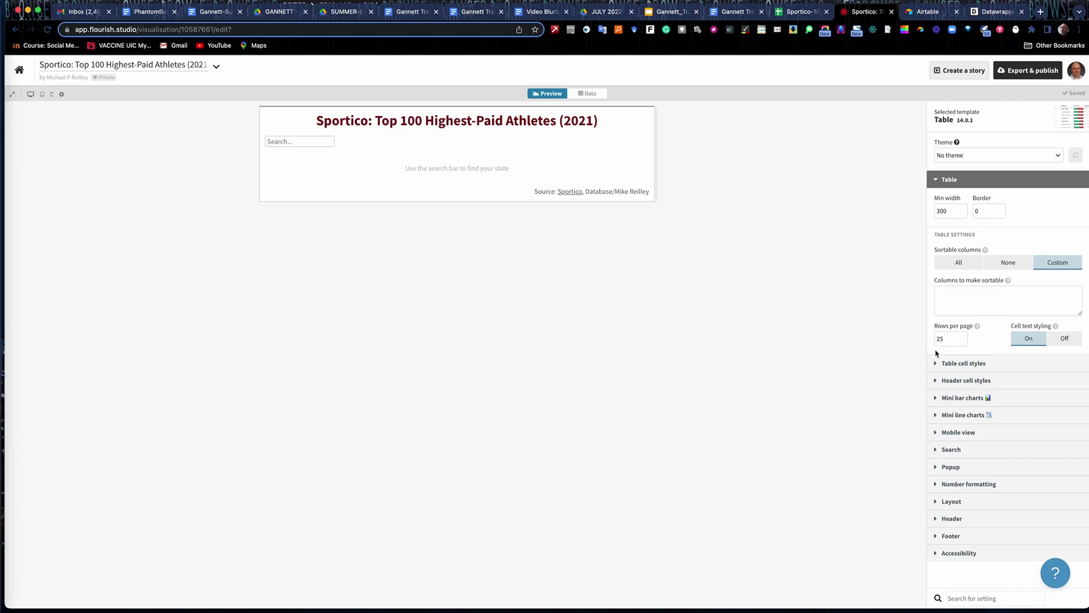
click(947, 340)
Glance at Mobile view settings, preview the table at tablet and phone widths, then at desktop width.
click(936, 433)
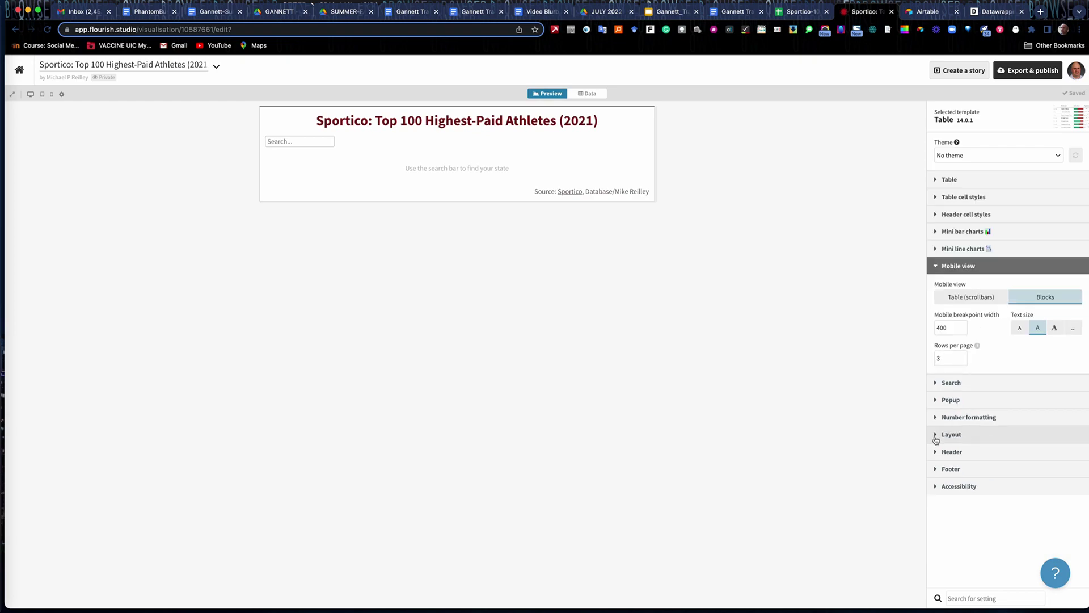
click(935, 267)
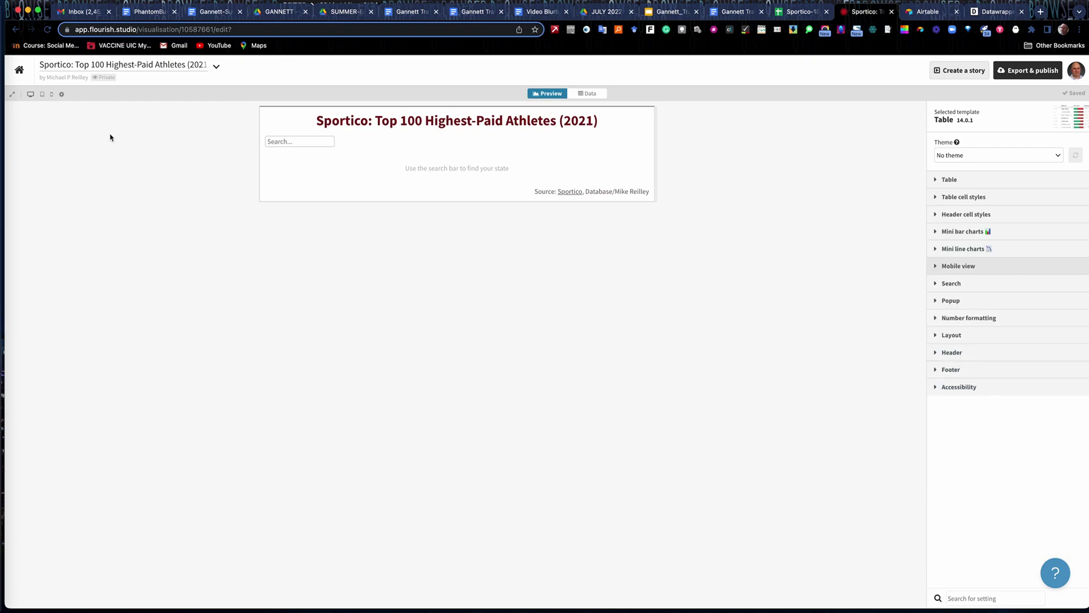
click(43, 94)
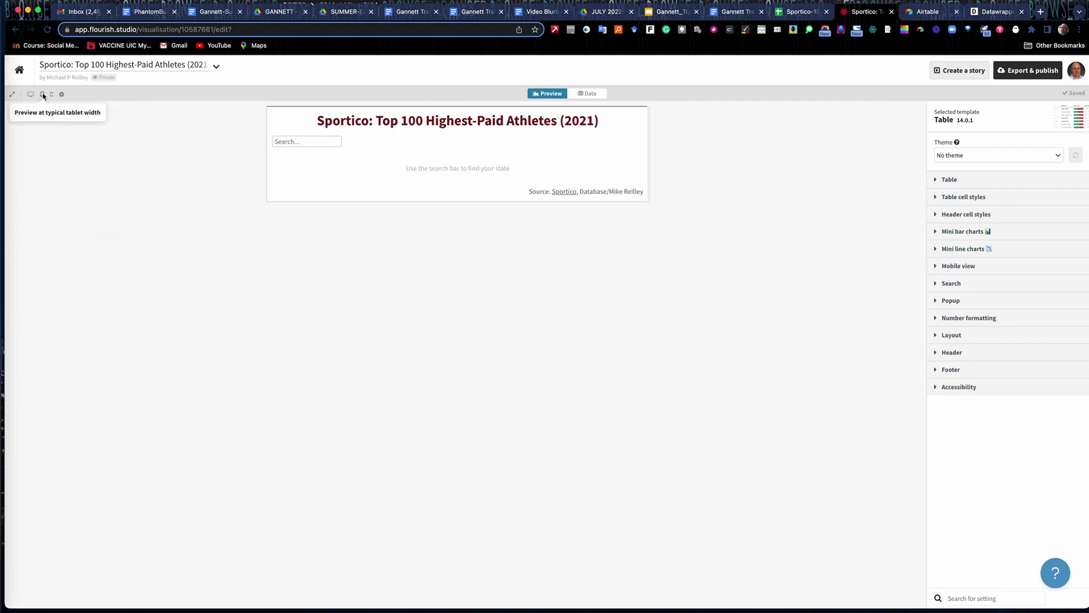
click(51, 94)
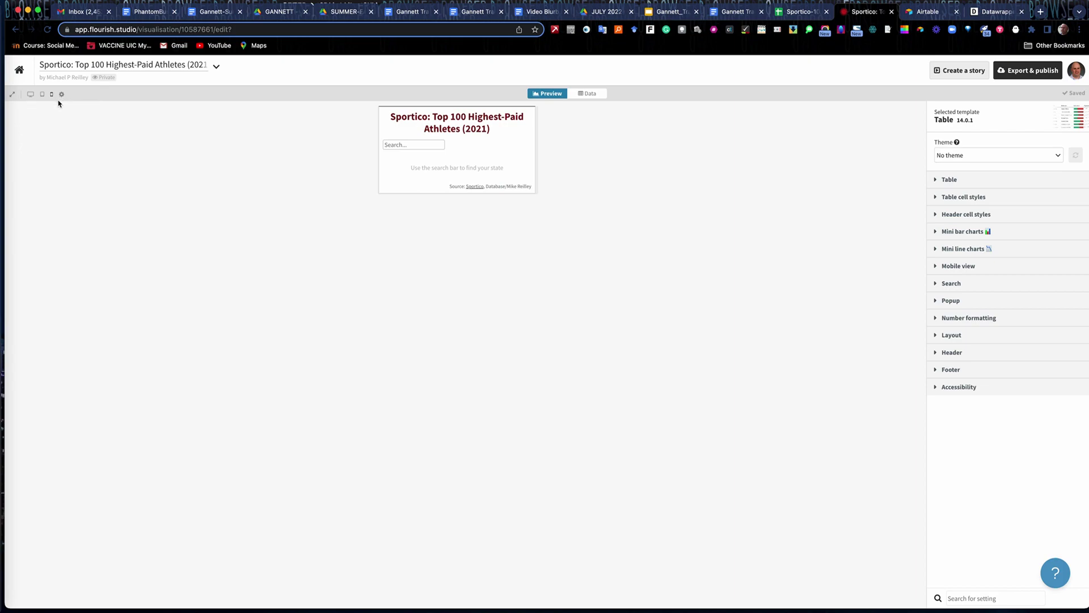
click(42, 96)
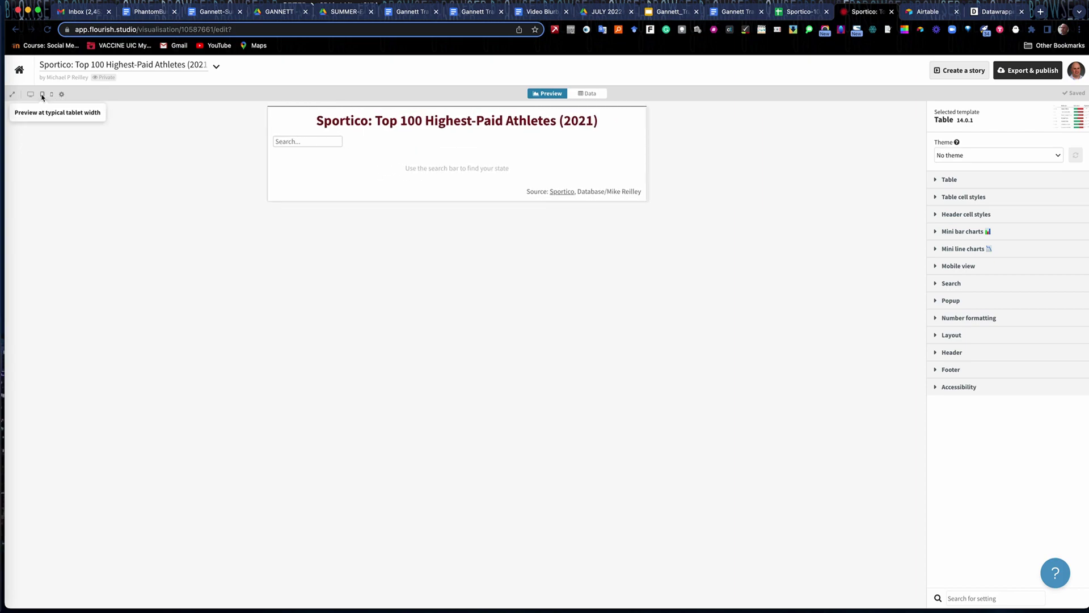
click(31, 94)
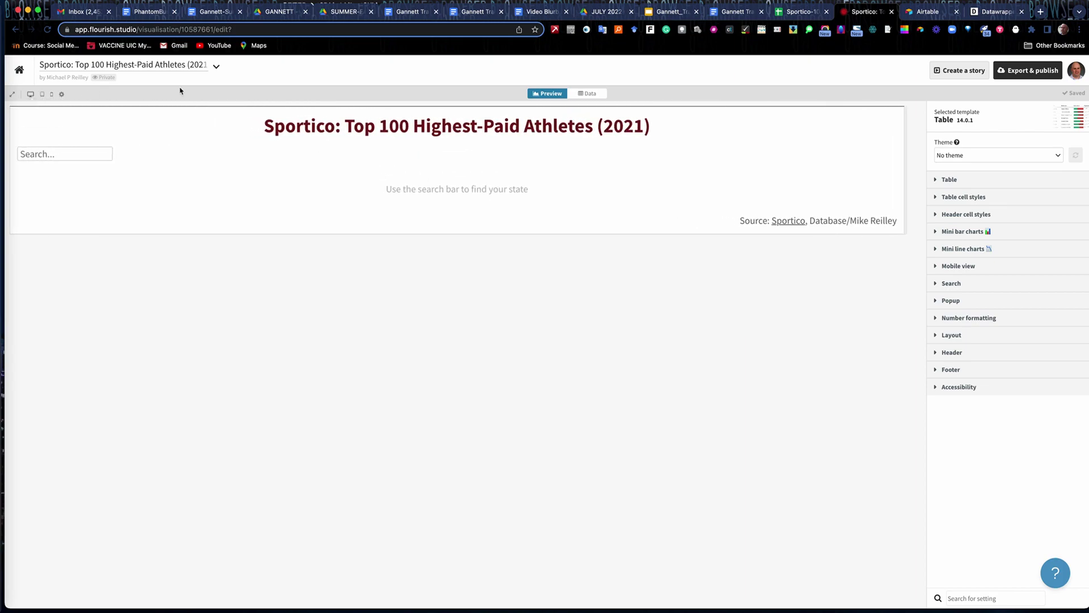
Publish the athletes table to share and embed.
click(1020, 73)
click(957, 120)
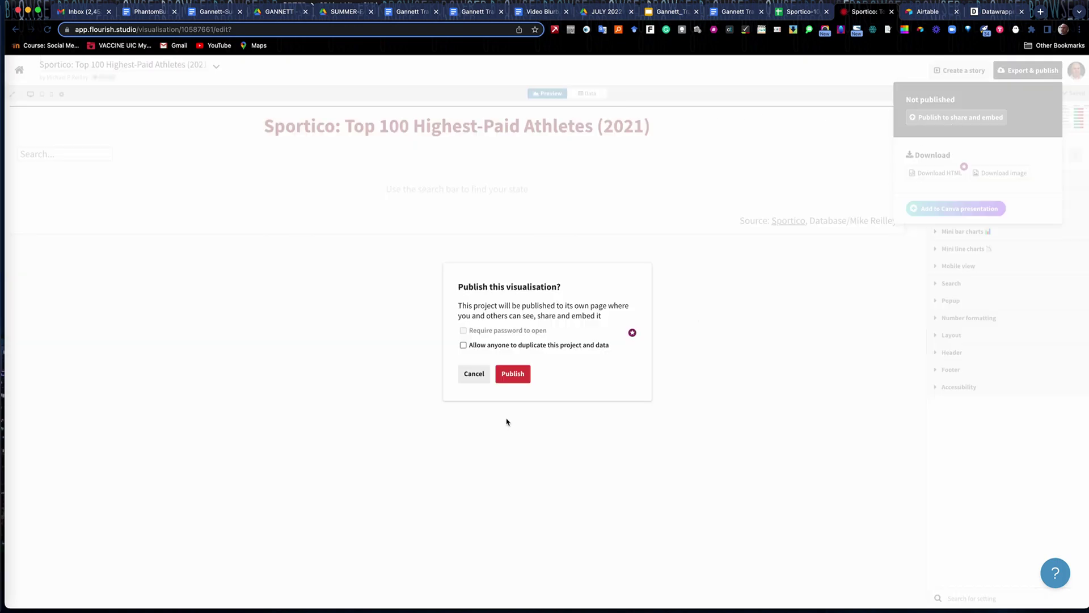
click(513, 374)
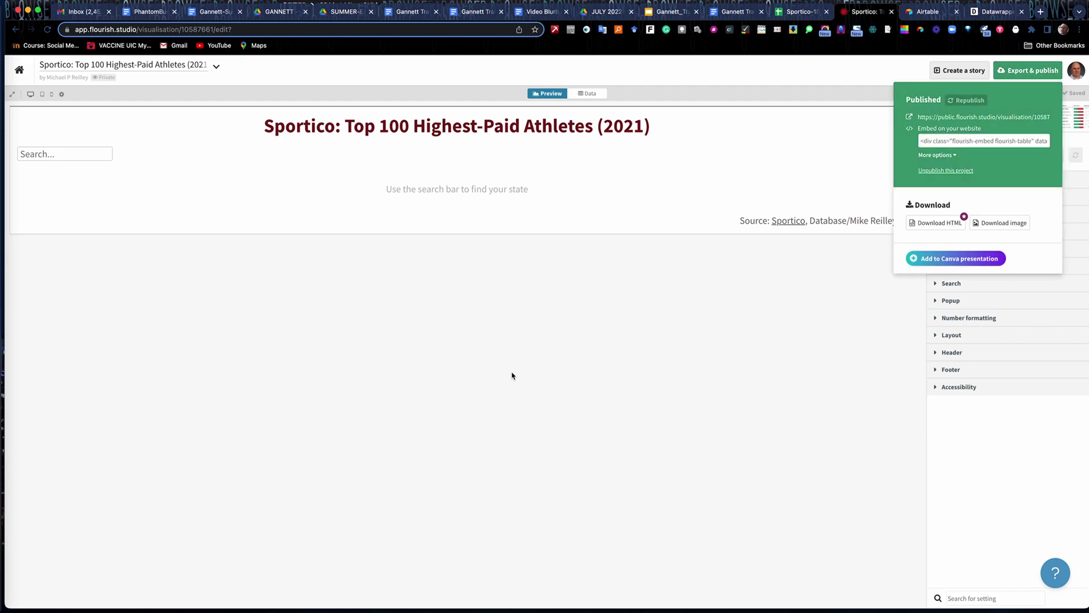
Switch the embed code to the Iframe version and view the published public page.
click(955, 155)
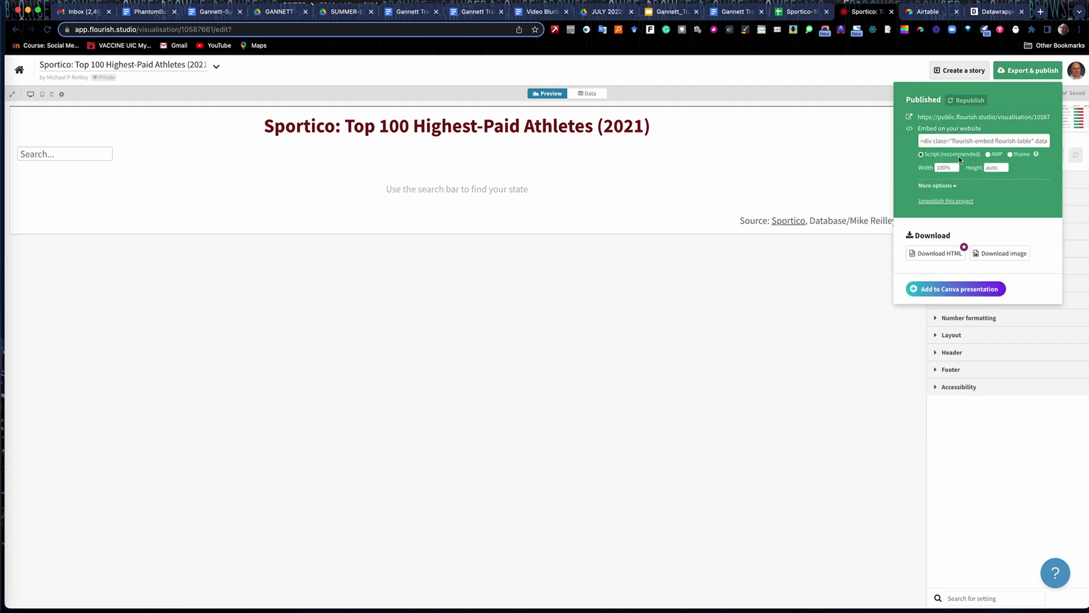
click(988, 156)
click(1010, 154)
click(958, 118)
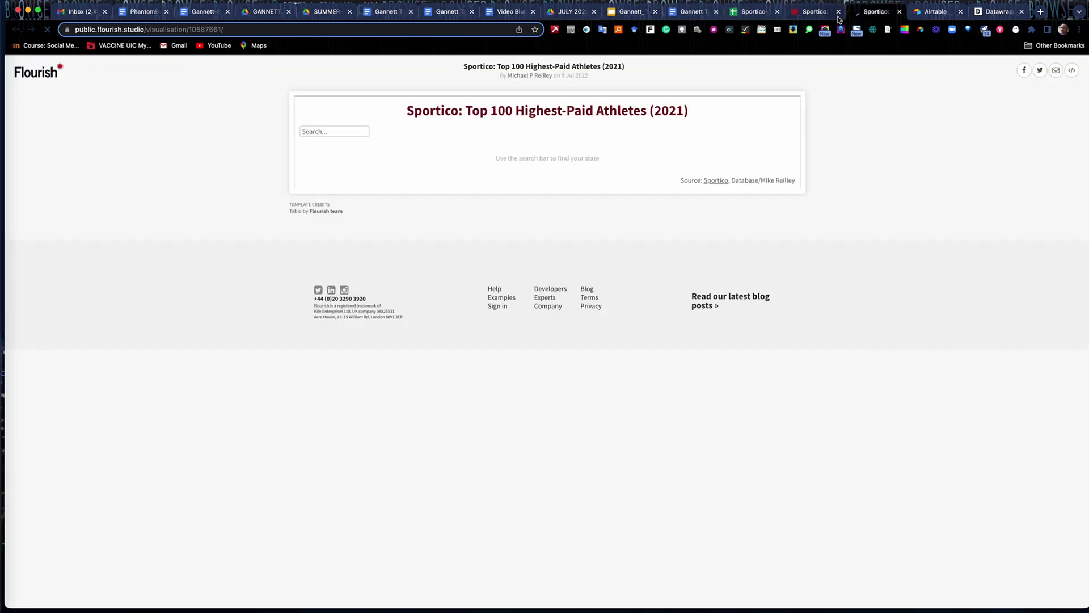
click(815, 12)
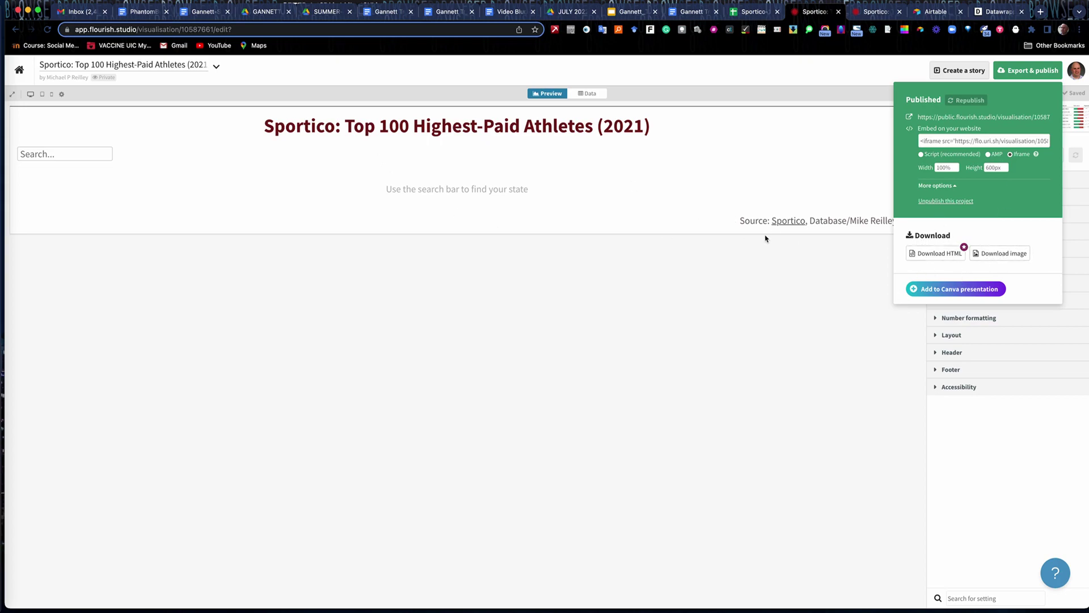
click(58, 155)
click(61, 154)
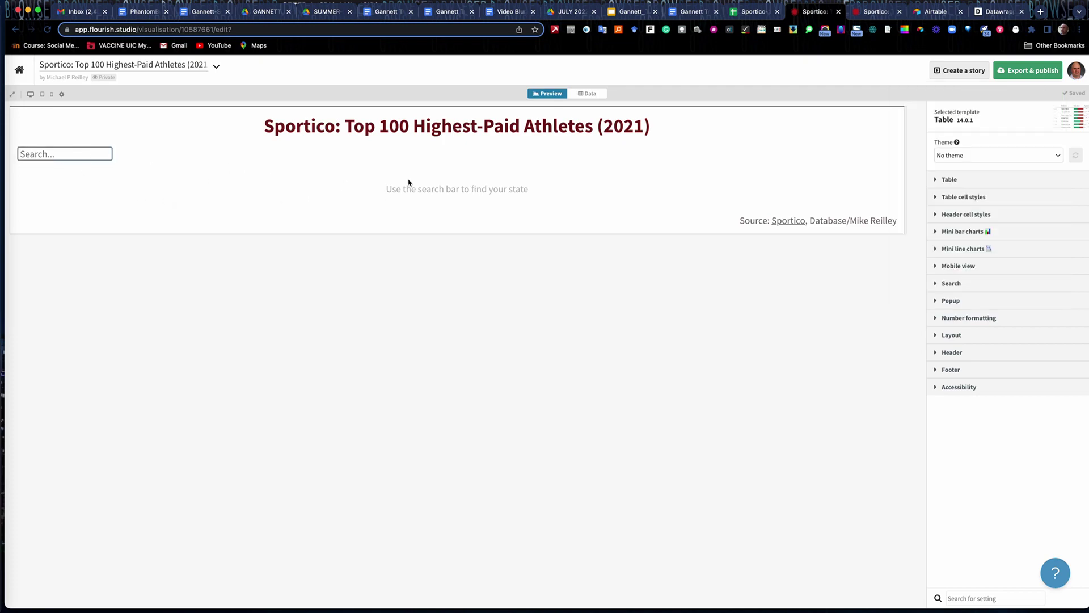
click(1022, 71)
Search 'Cono' on the public table page, clear it, and close the duplicate public-page tabs.
click(976, 120)
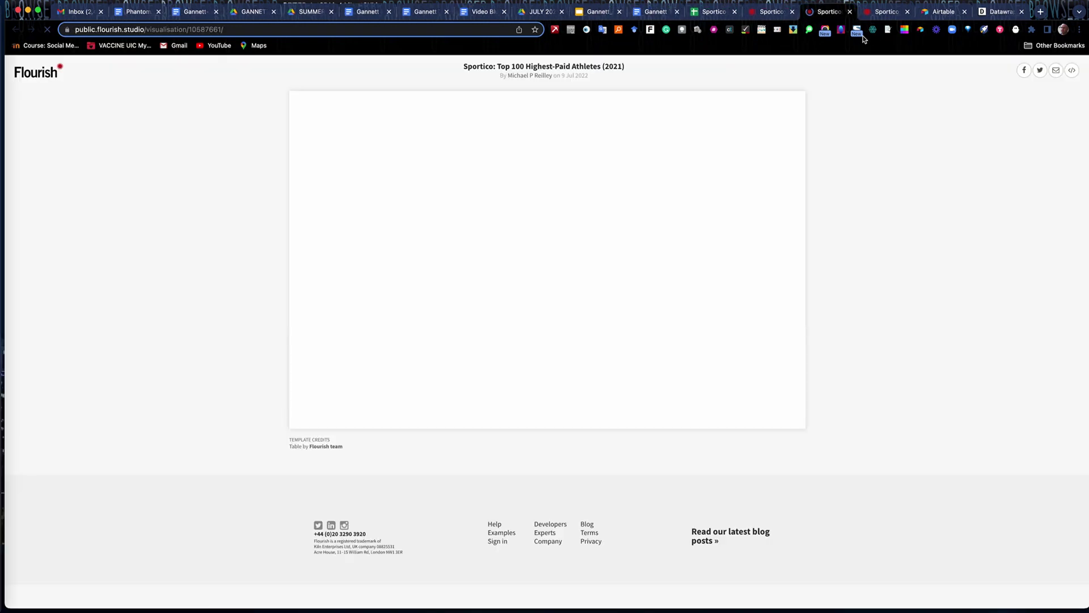
click(316, 131)
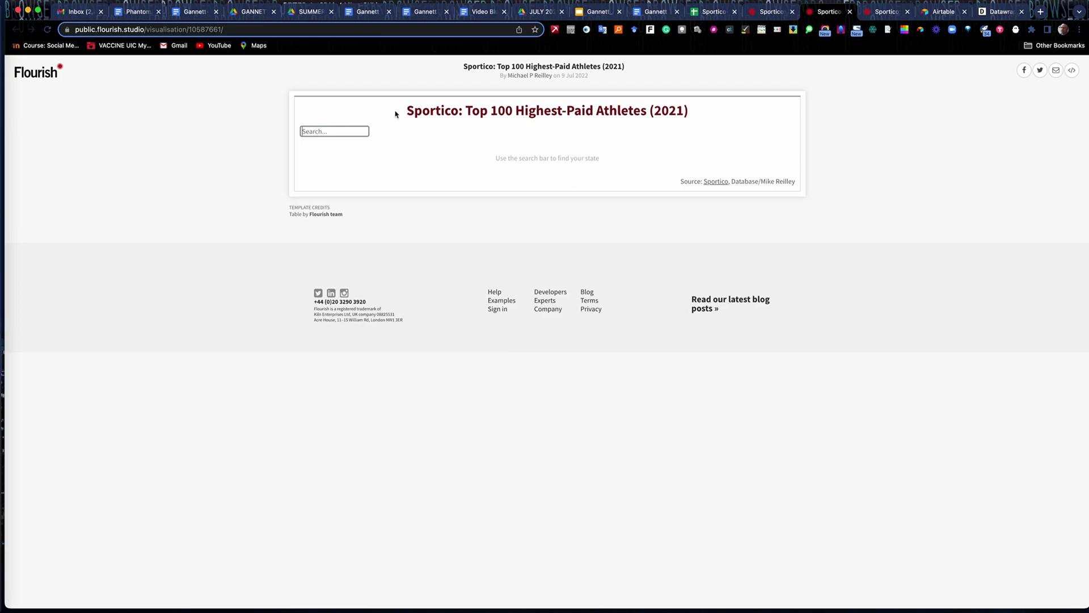
text(Cono)
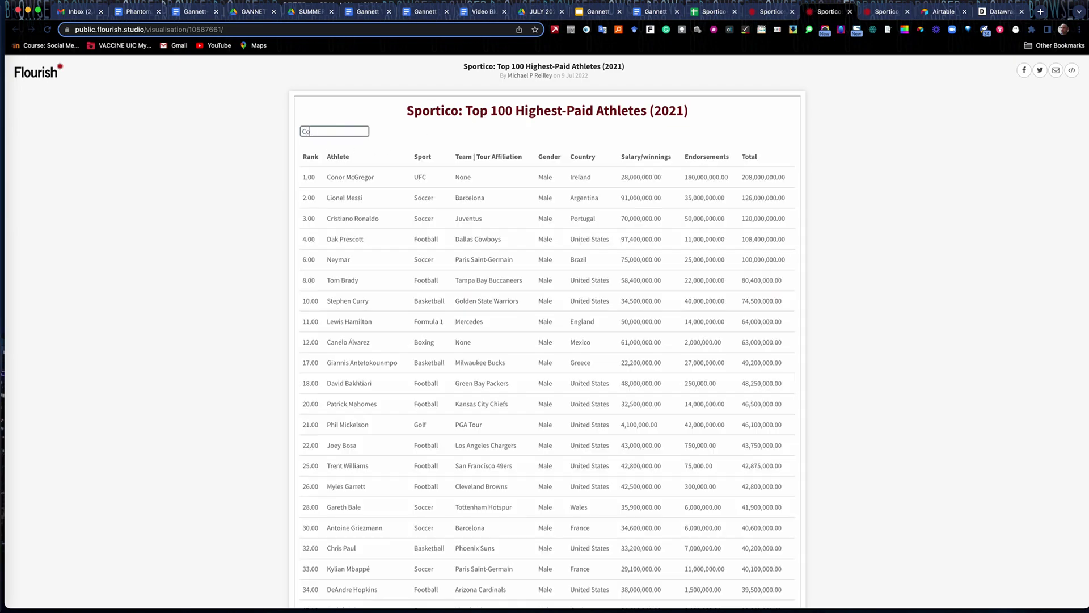
key(BackSpace)
key(BackSpace)
key(BackSpace)
key(BackSpace)
key(BackSpace)
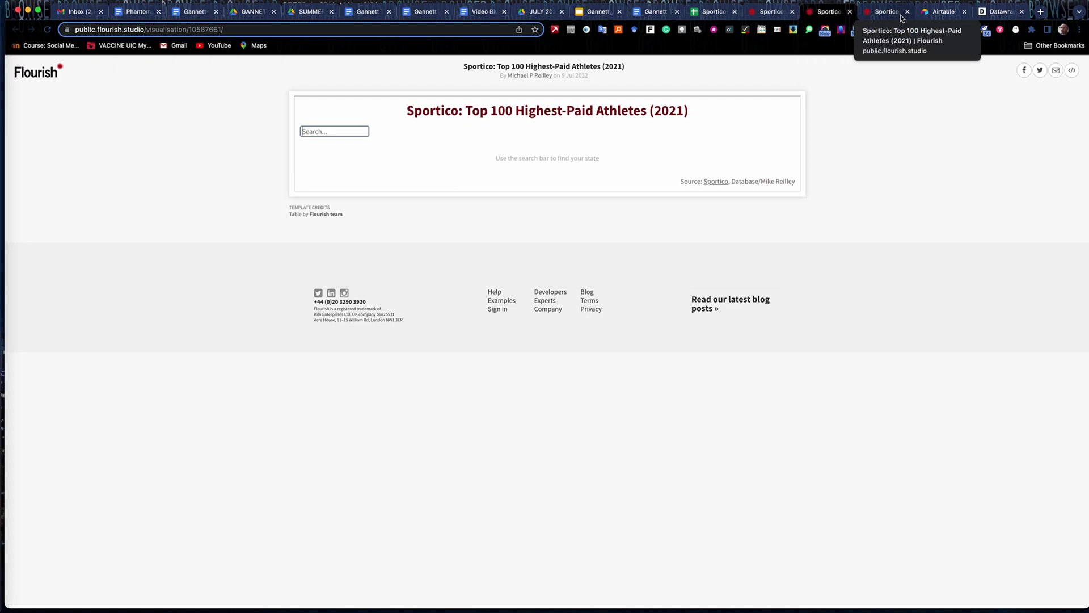
click(907, 12)
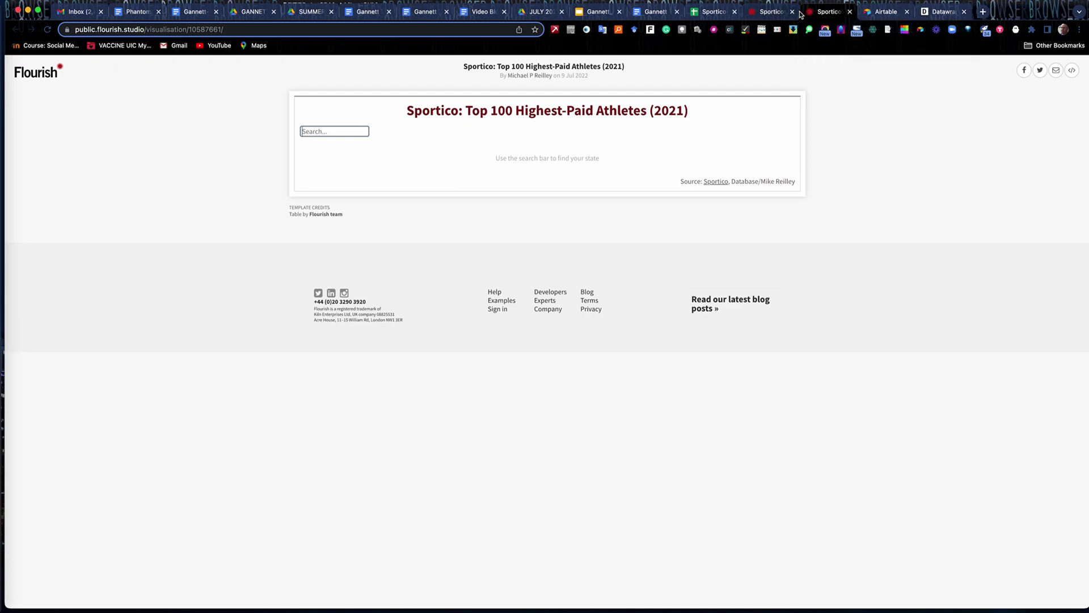
click(773, 11)
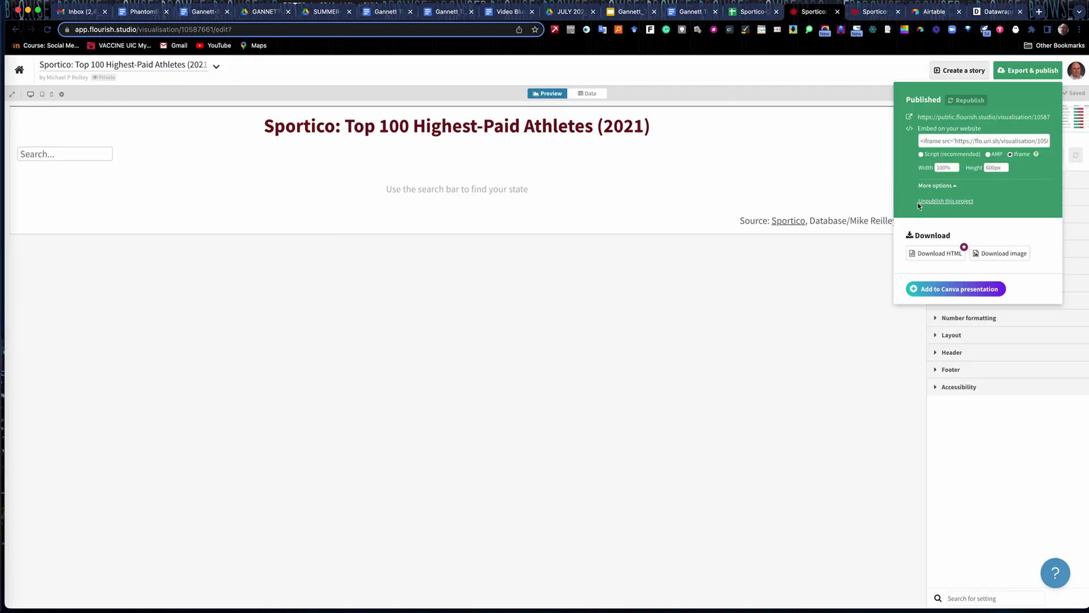
Change the Table's sortable columns from Custom to All.
click(871, 349)
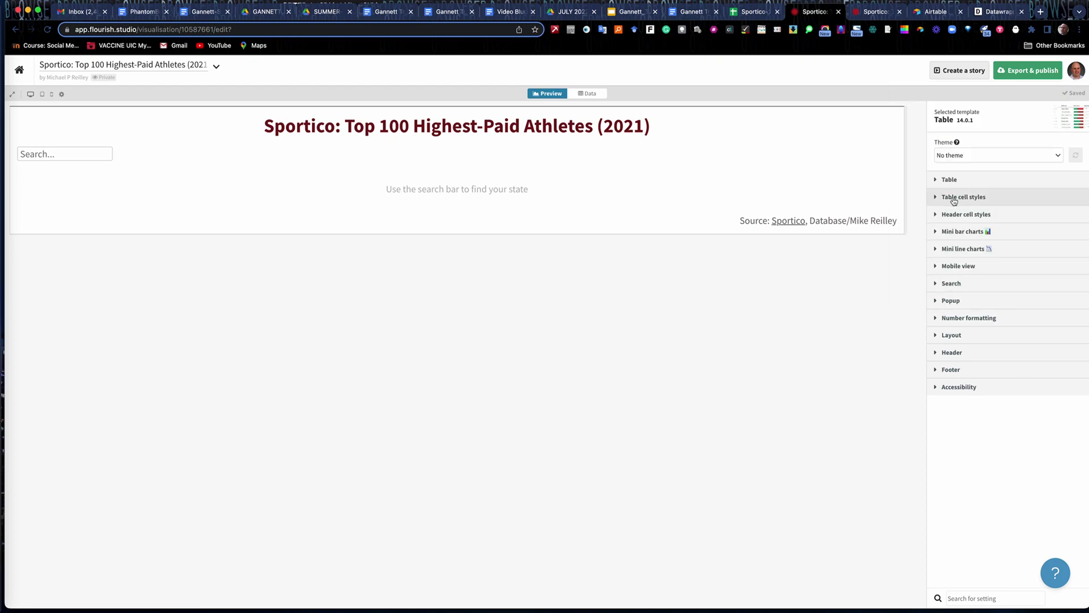
click(939, 181)
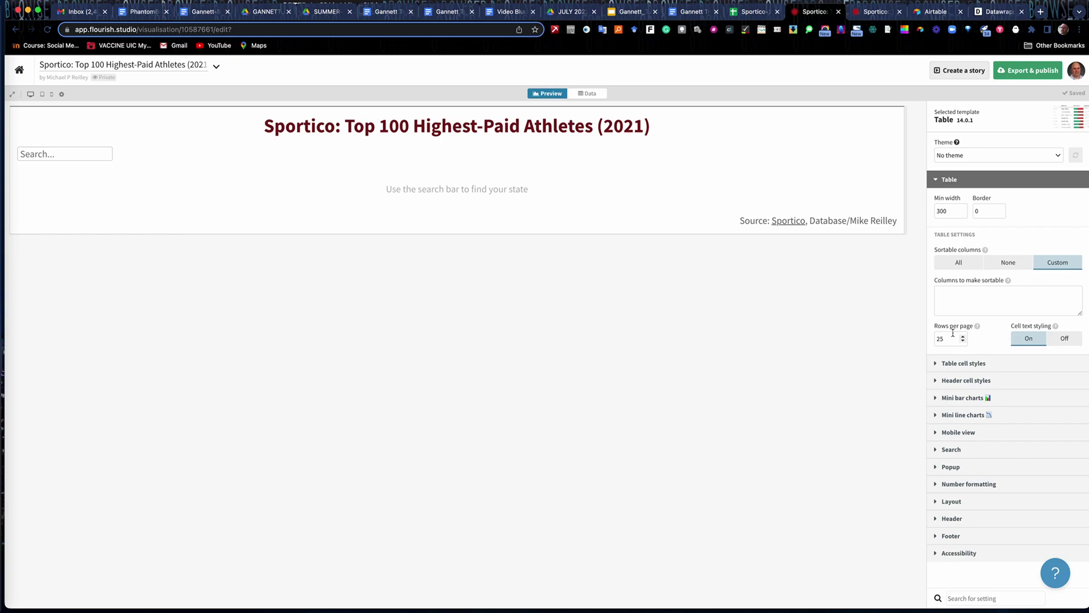
click(965, 264)
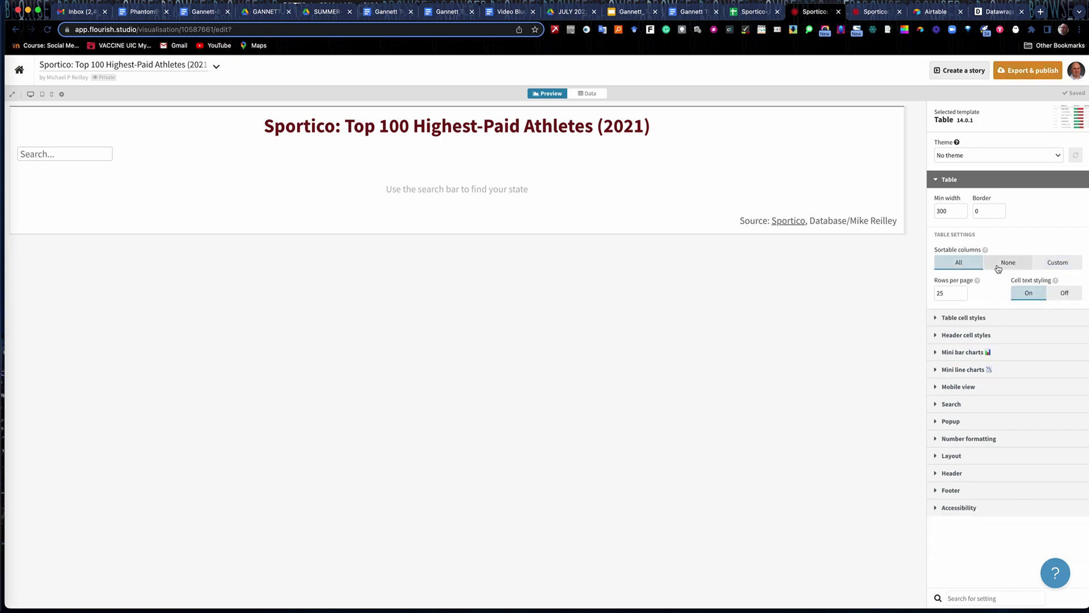
Republish the athletes table, view its public Sportico page, then go to the Airtable bases home.
click(1020, 72)
click(1015, 101)
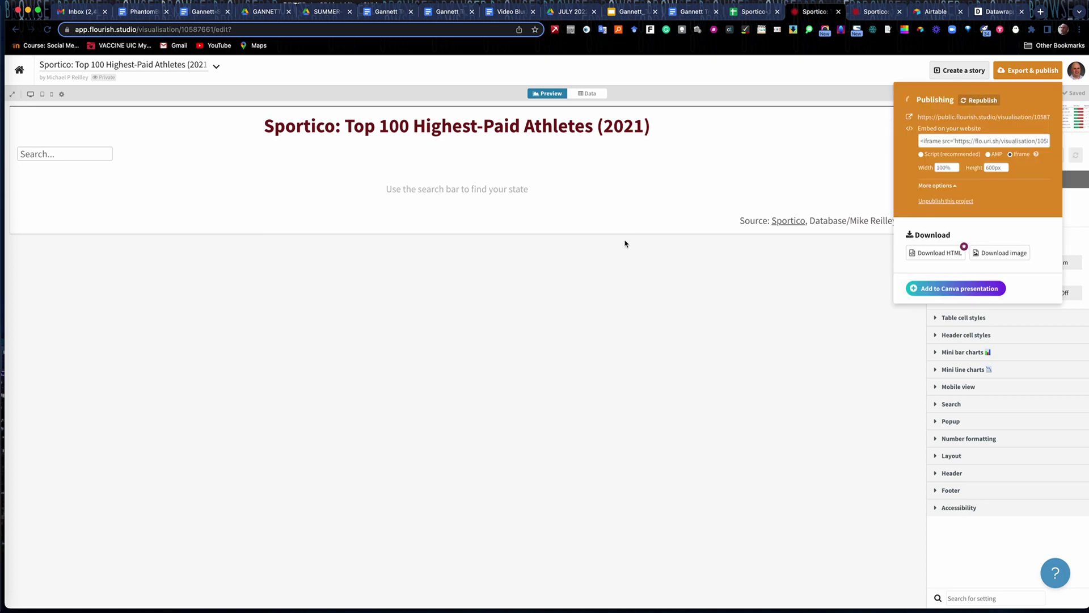
click(874, 15)
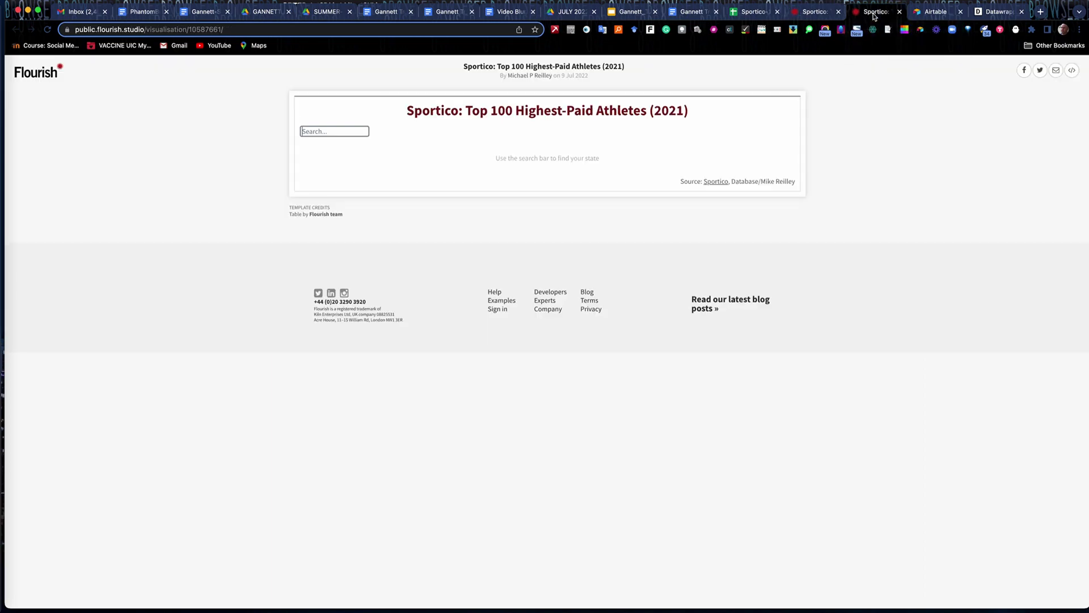
click(930, 19)
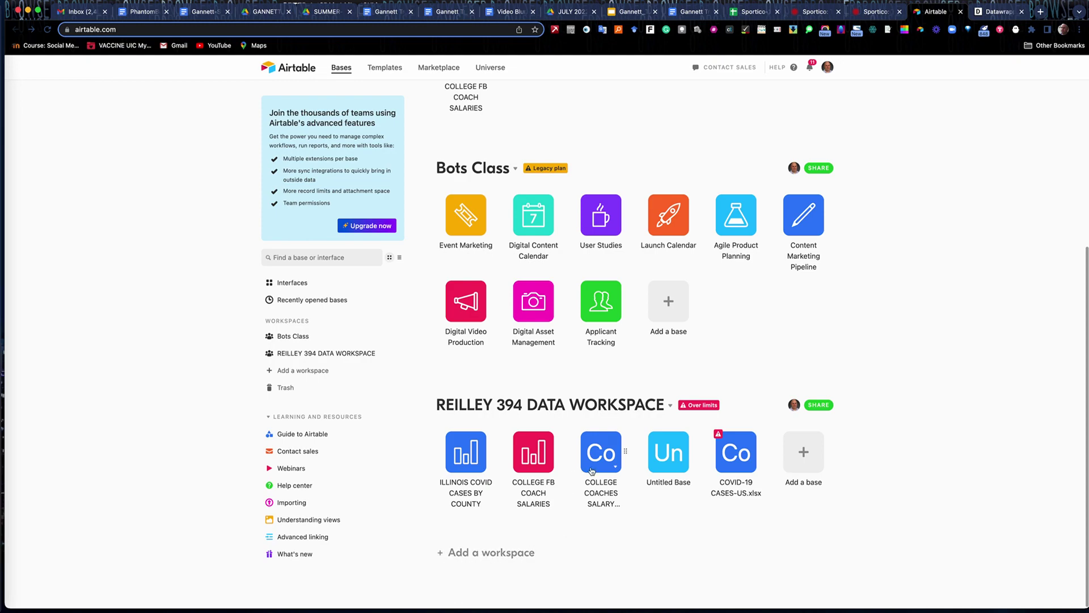
Open the COLLEGE FB COACH SALARIES base, scroll its grid, and check the record Color options.
click(538, 455)
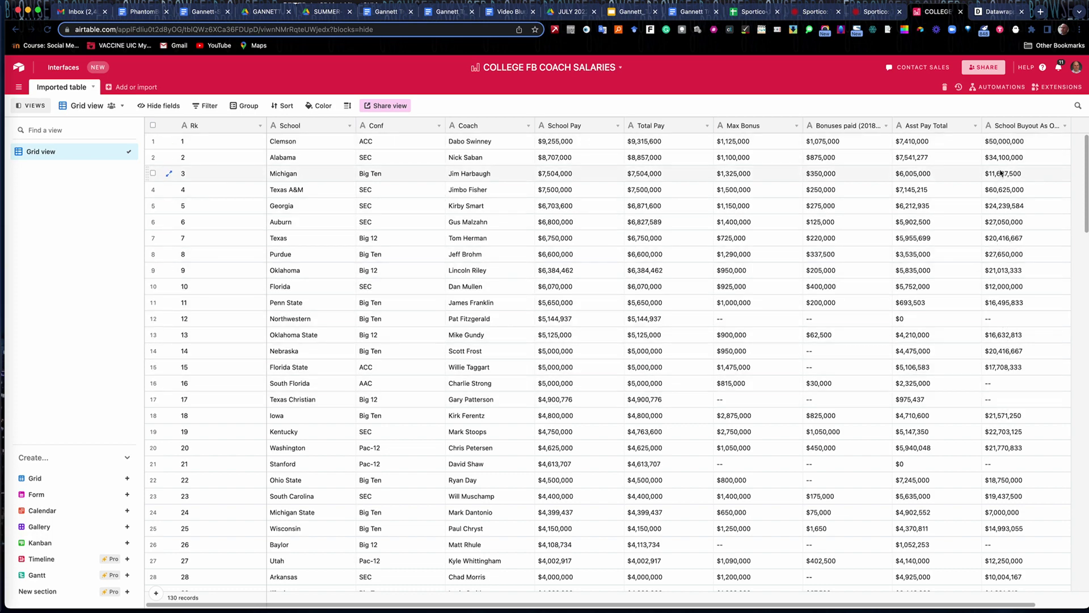
scroll(959, 352, down, 15)
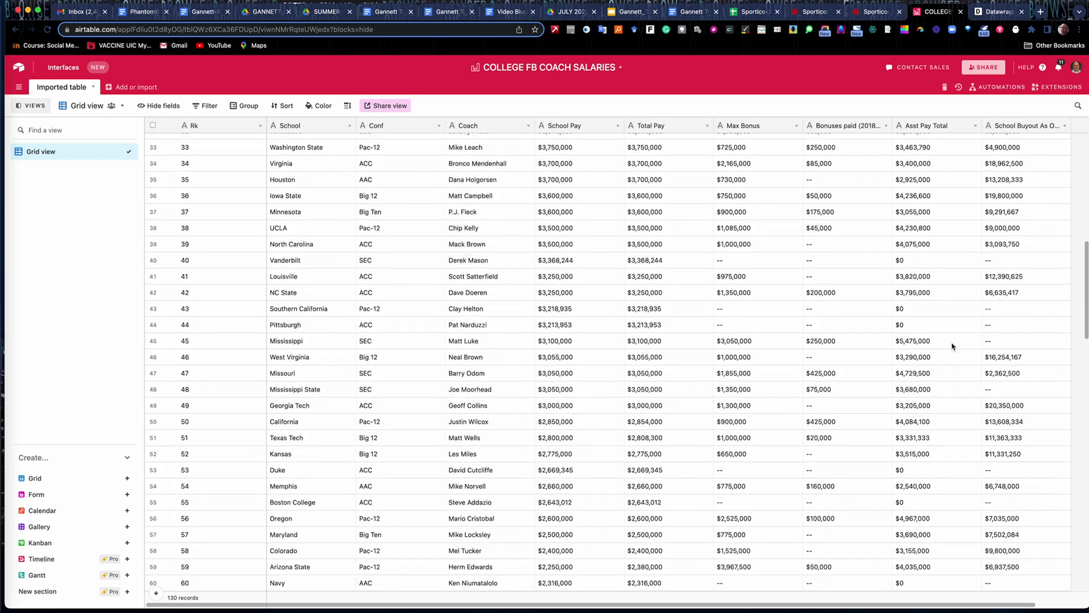
scroll(948, 324, up, 15)
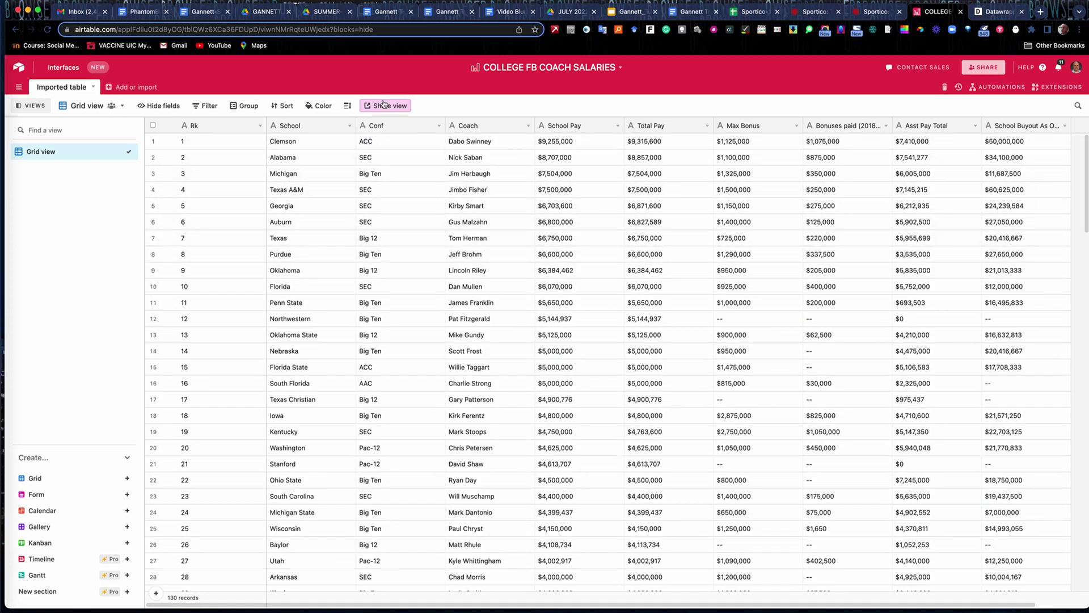
click(325, 108)
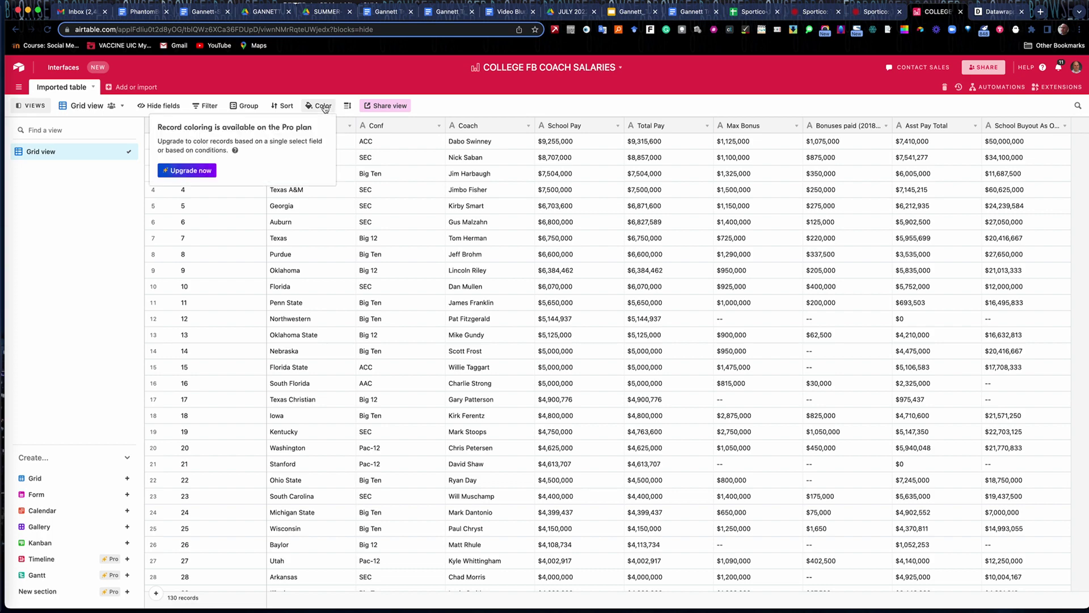
click(405, 106)
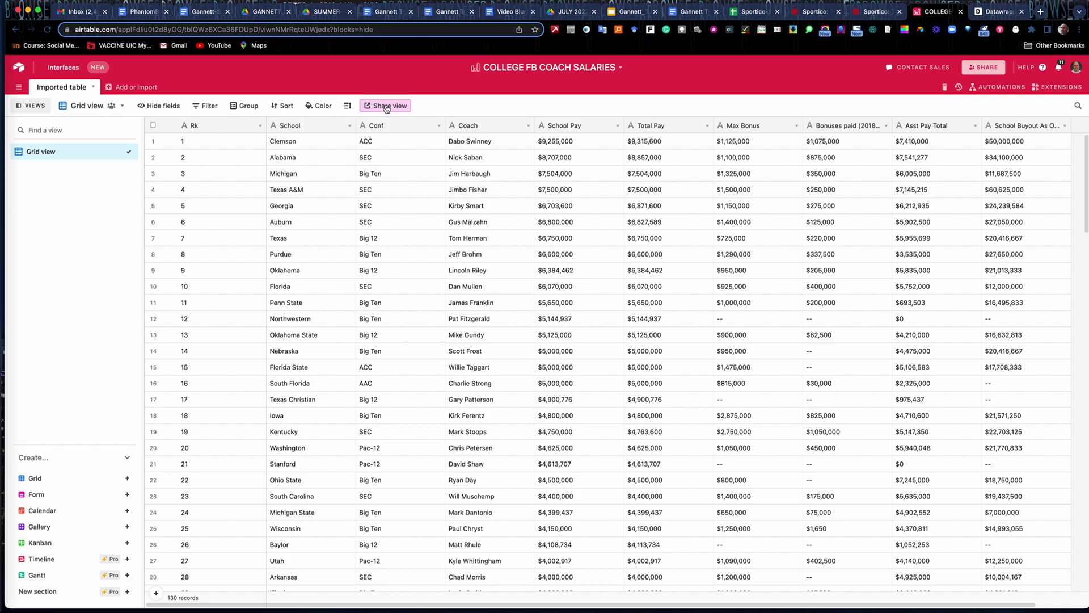
click(386, 107)
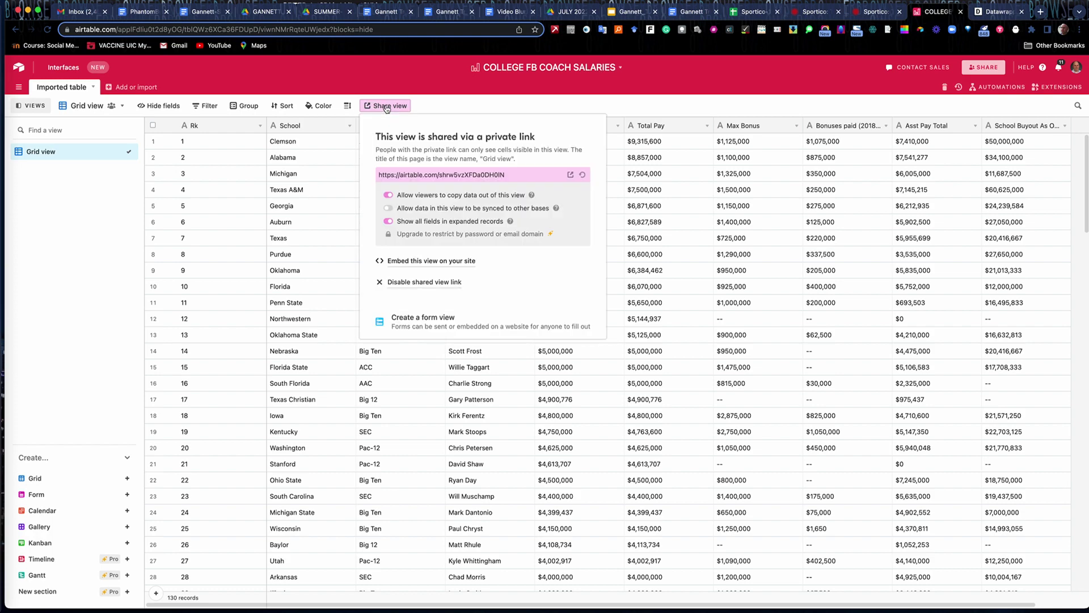
click(431, 266)
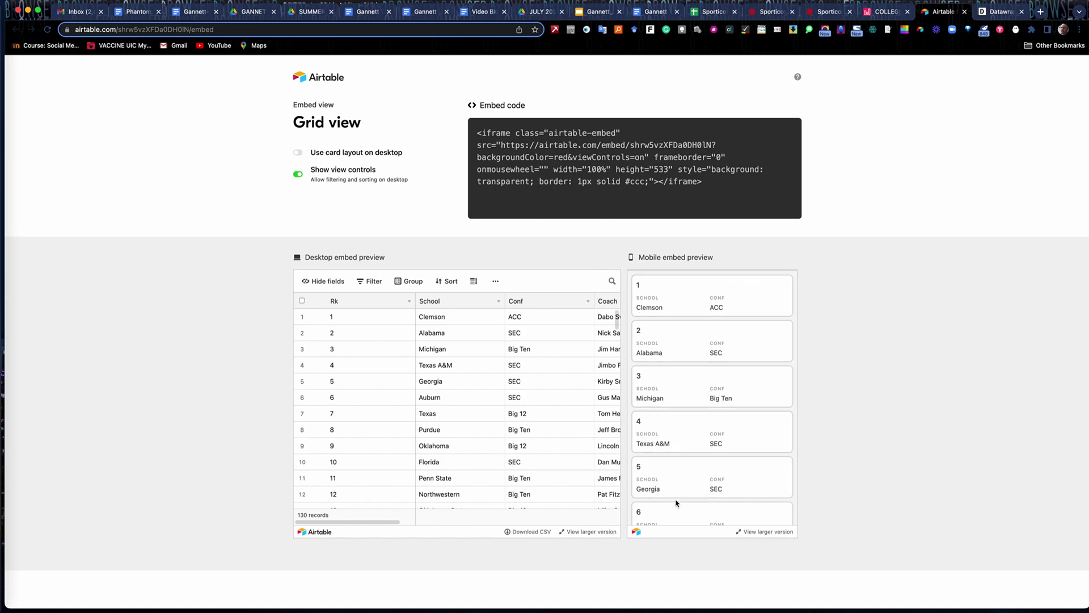
scroll(691, 452, down, 5)
scroll(692, 452, up, 5)
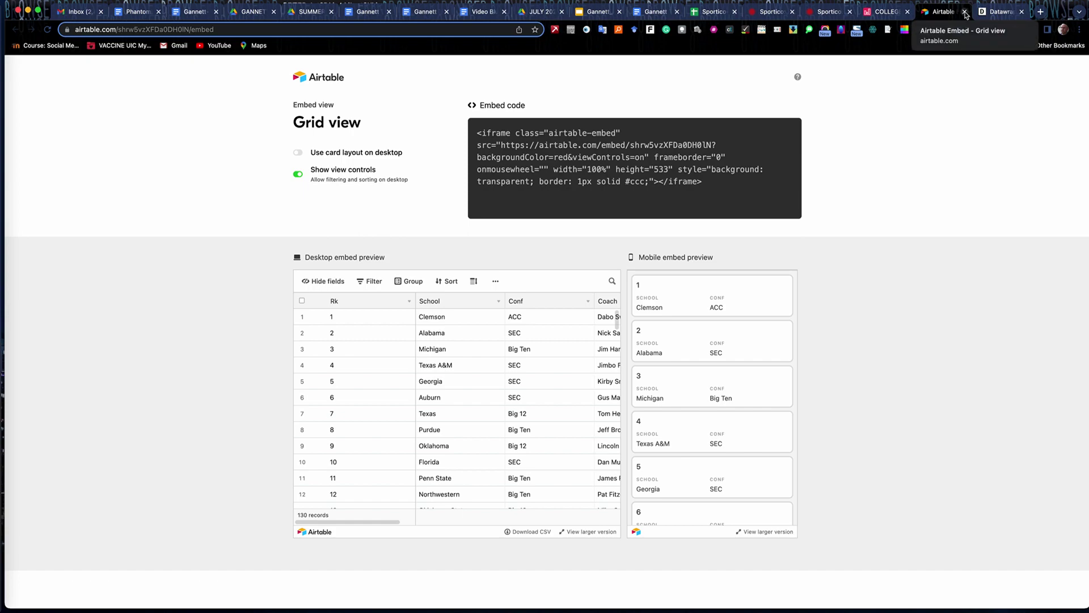
click(966, 12)
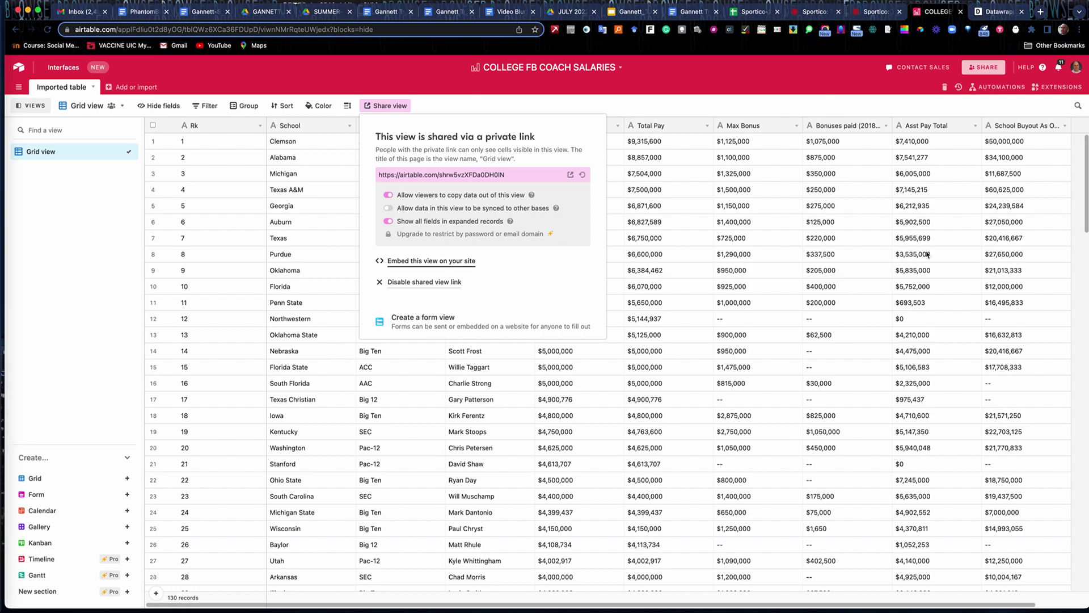
click(807, 93)
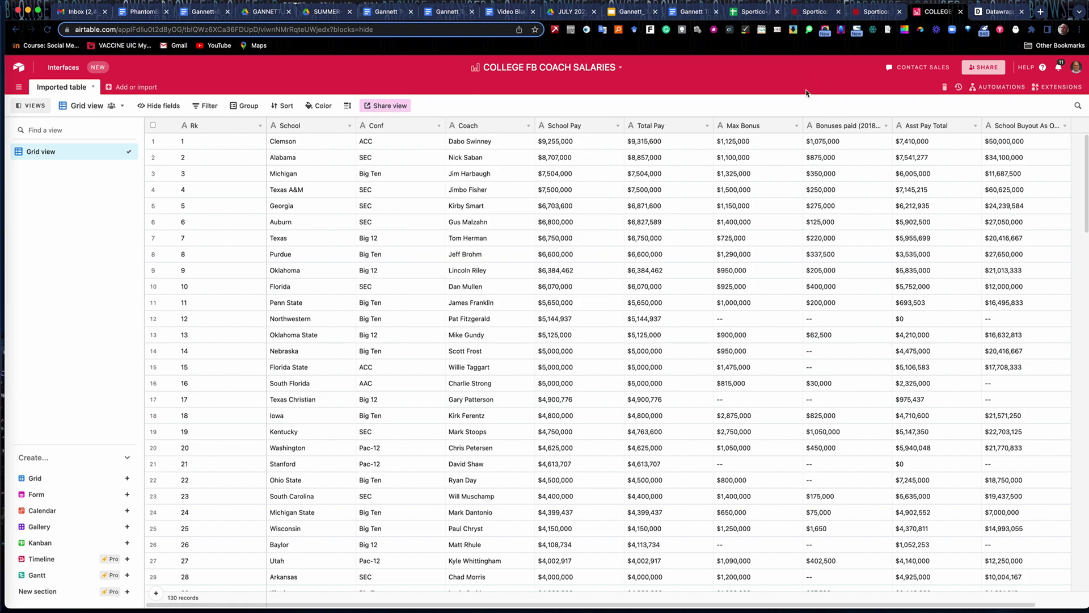
Share the whole base publicly as a read-only link and copy that link.
click(987, 68)
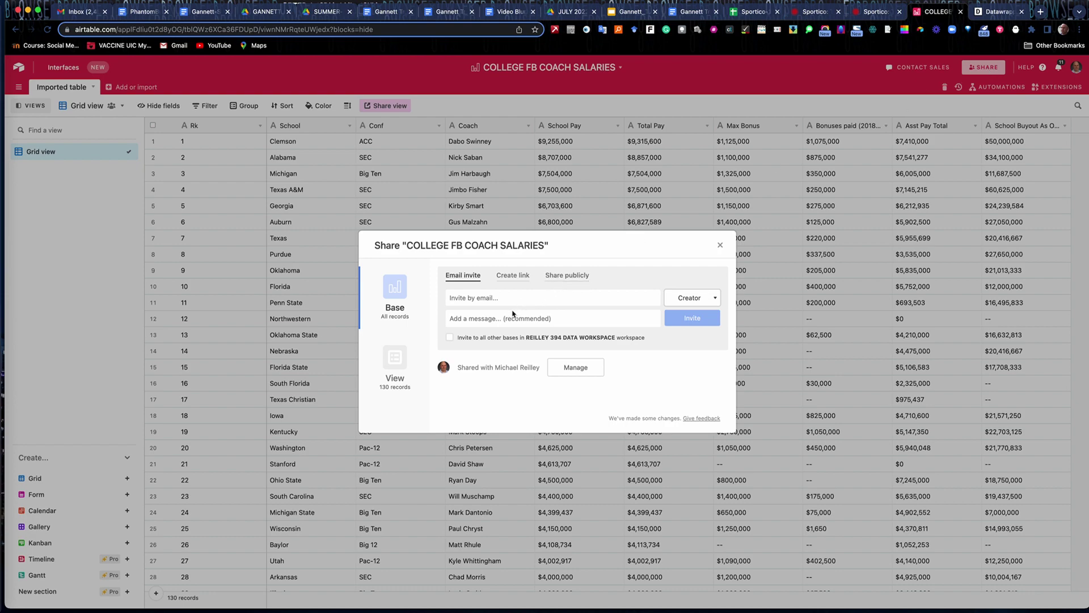
click(510, 277)
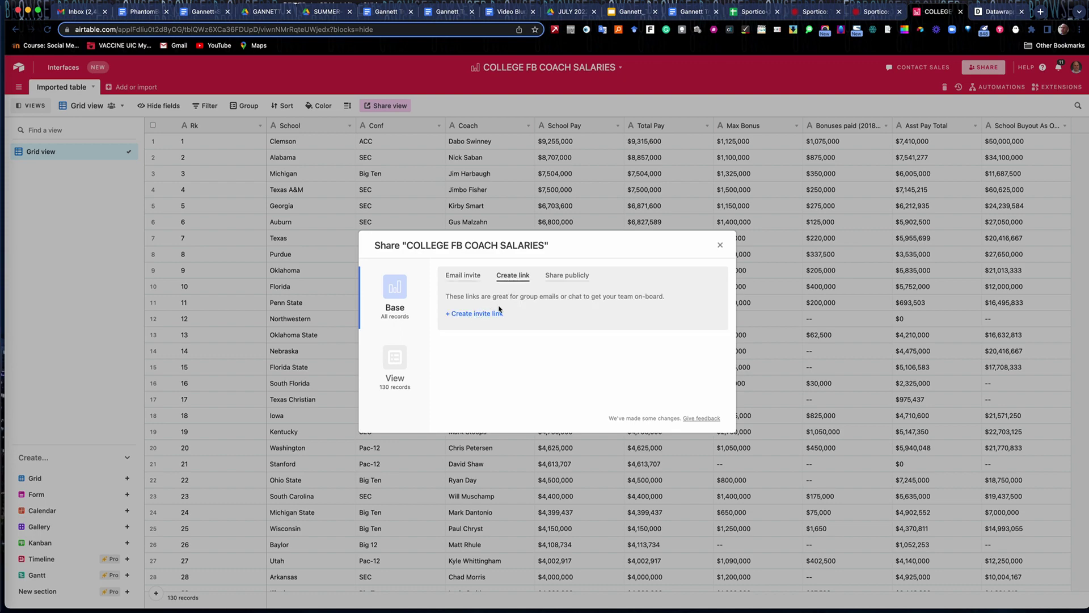
click(568, 278)
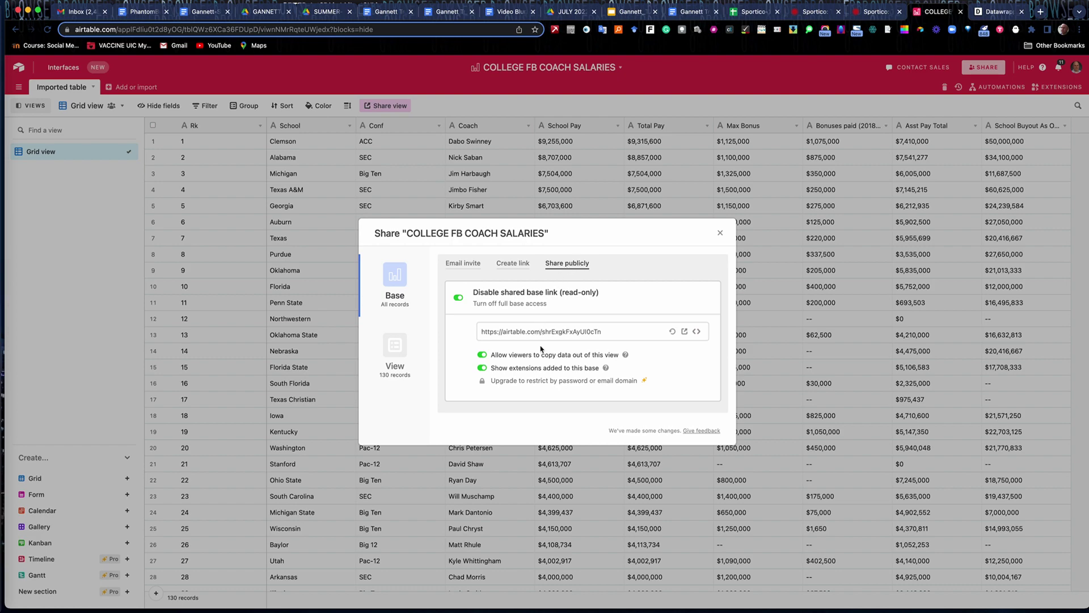
click(512, 333)
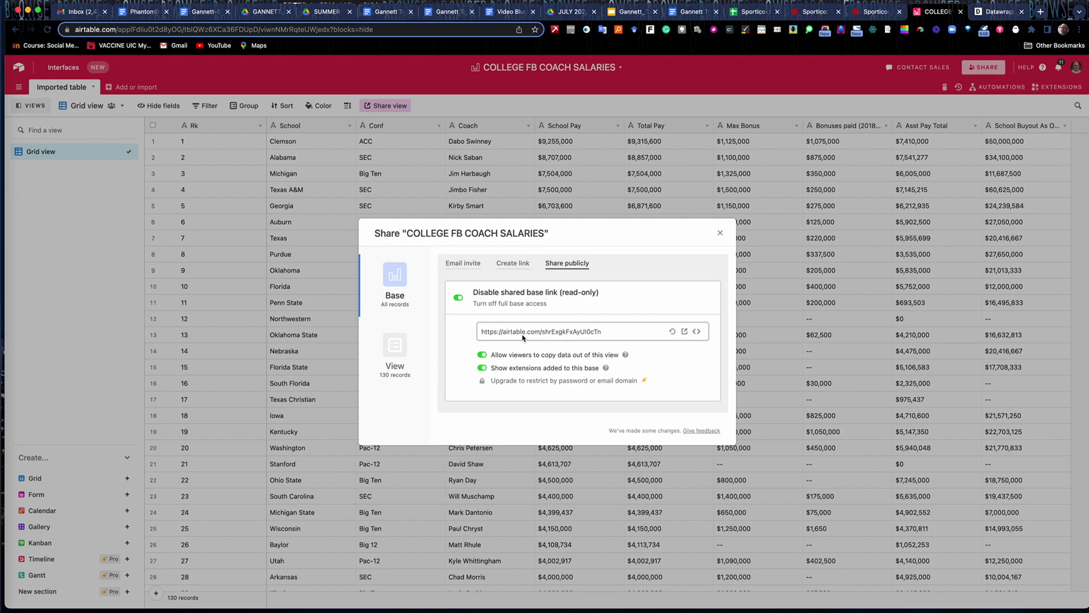
click(526, 333)
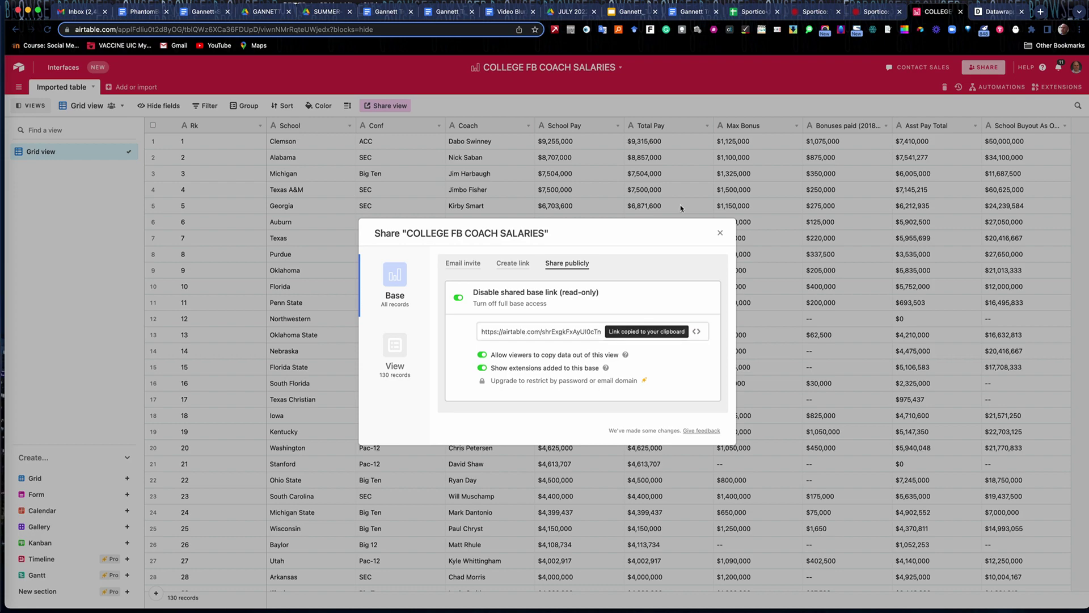
click(1041, 12)
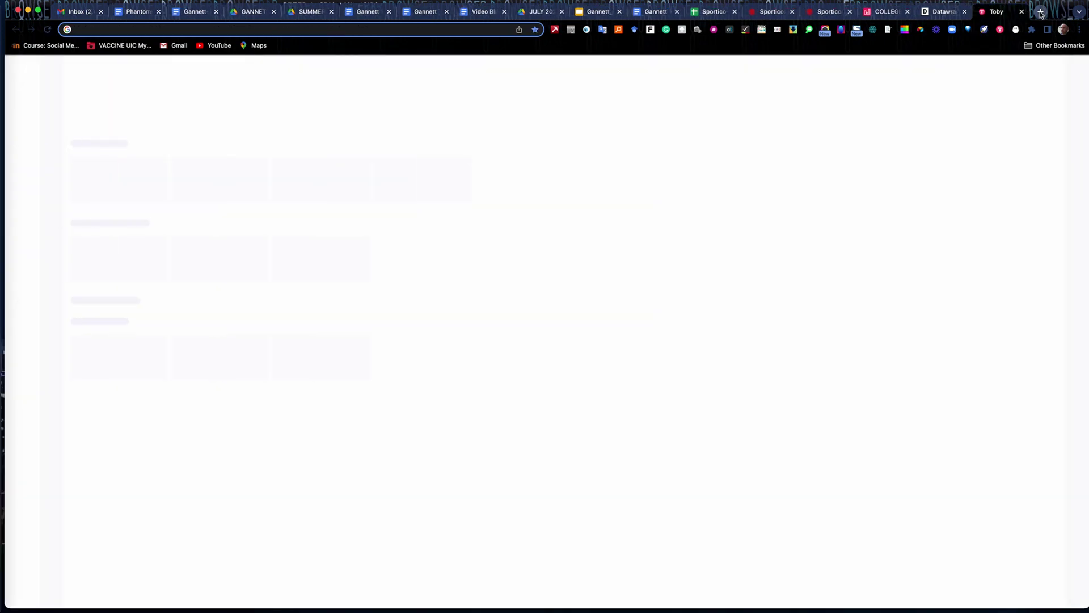
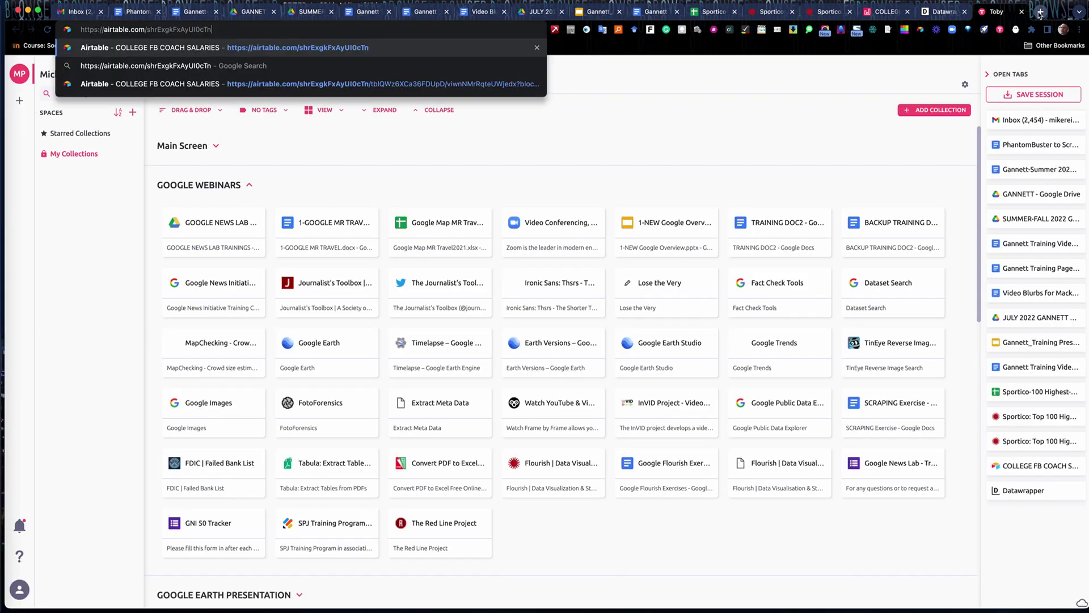
Load the copied shared-base link and filter records where School contains 'Mic'.
key(Return)
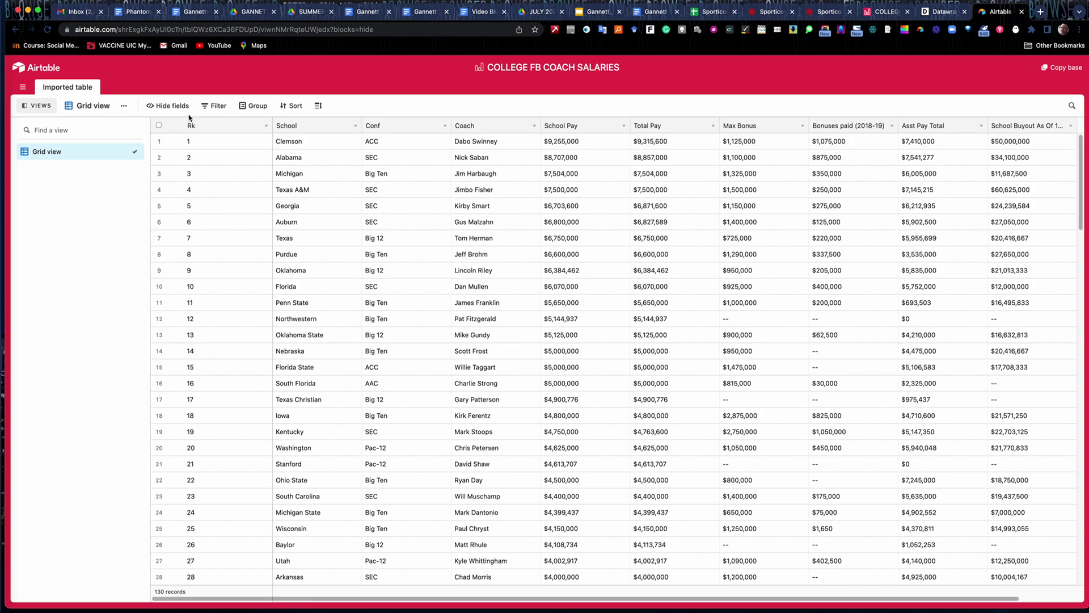
click(206, 108)
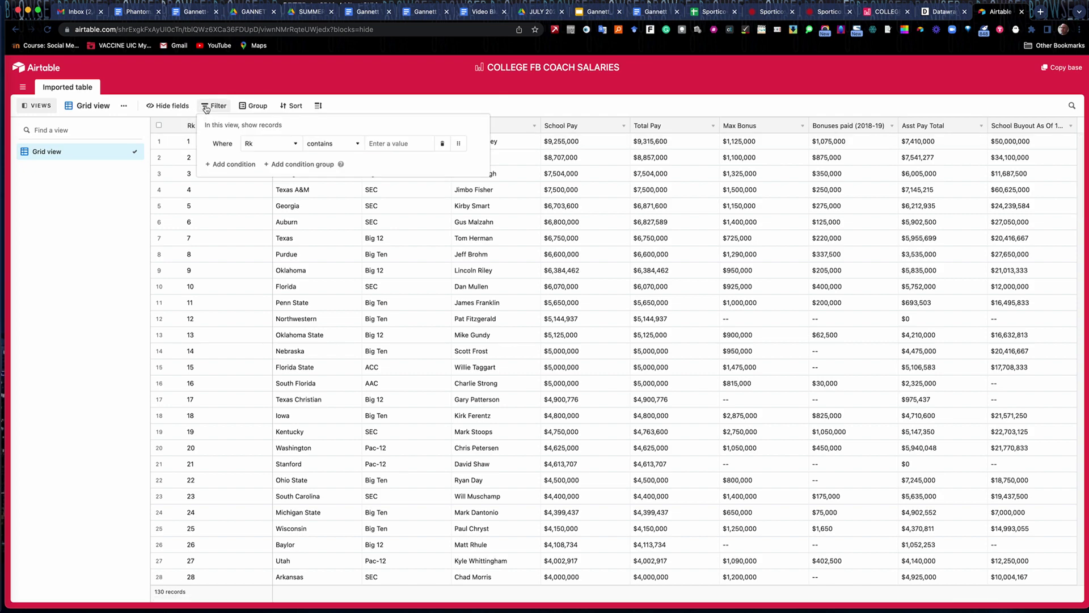
click(282, 146)
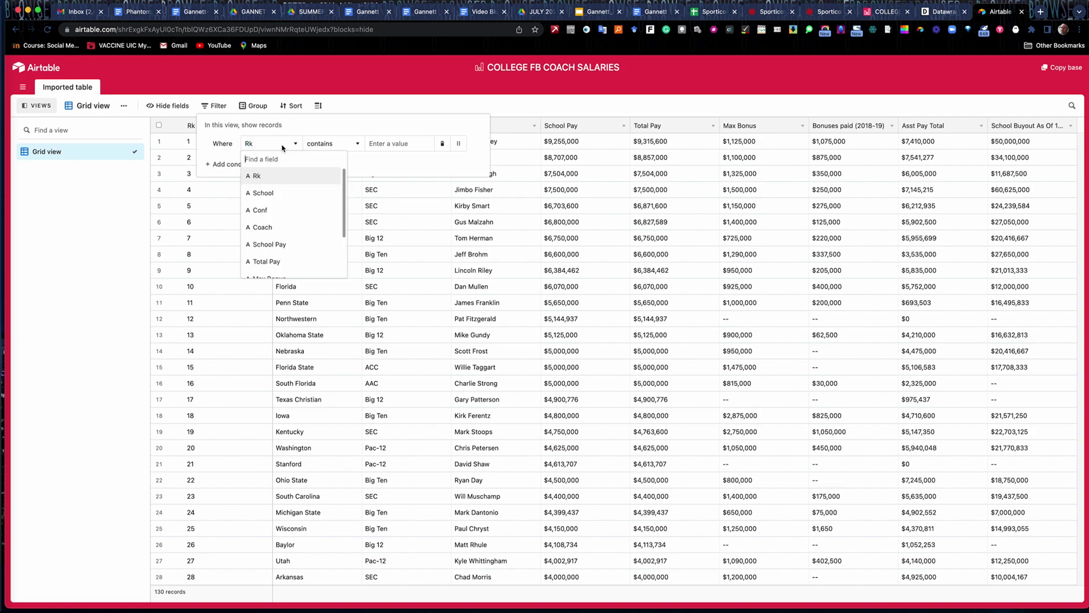
click(281, 195)
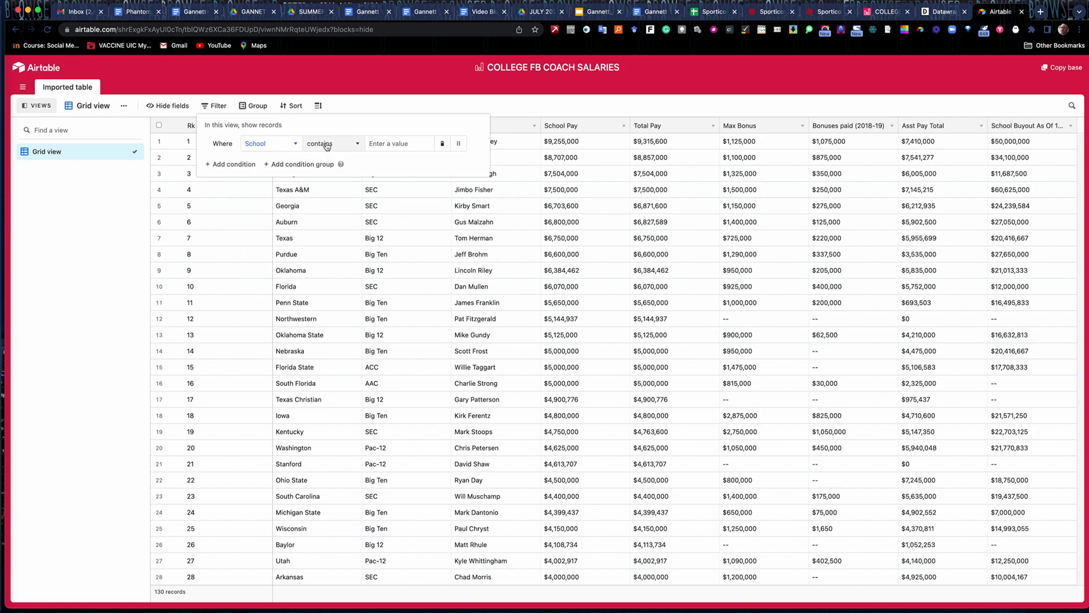
click(390, 142)
text(Michigan)
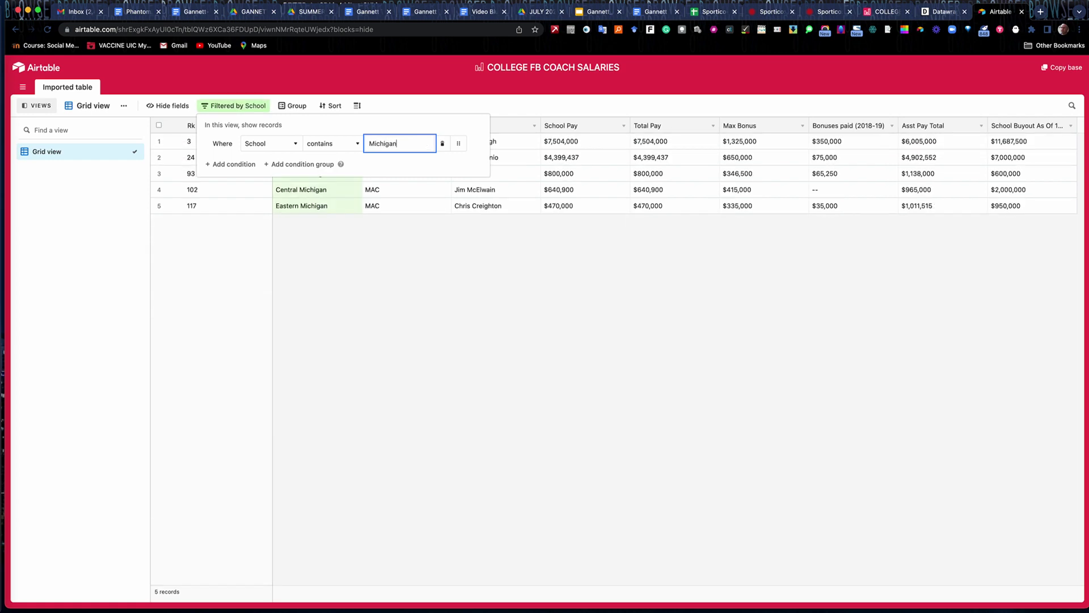
click(427, 261)
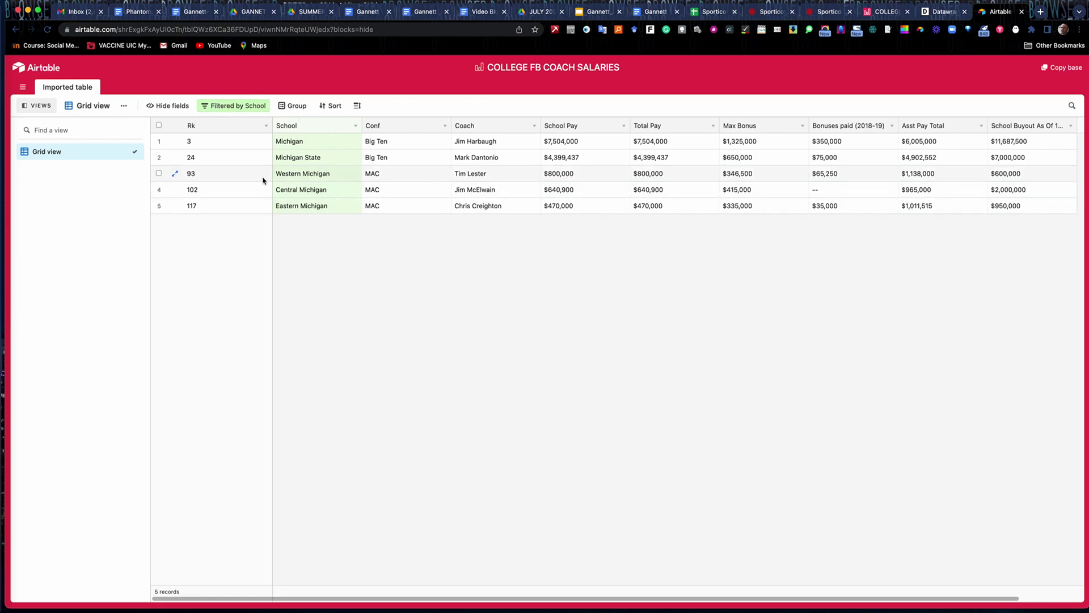
Change the filter to Conf contains 'Big Ten'.
click(241, 108)
click(286, 144)
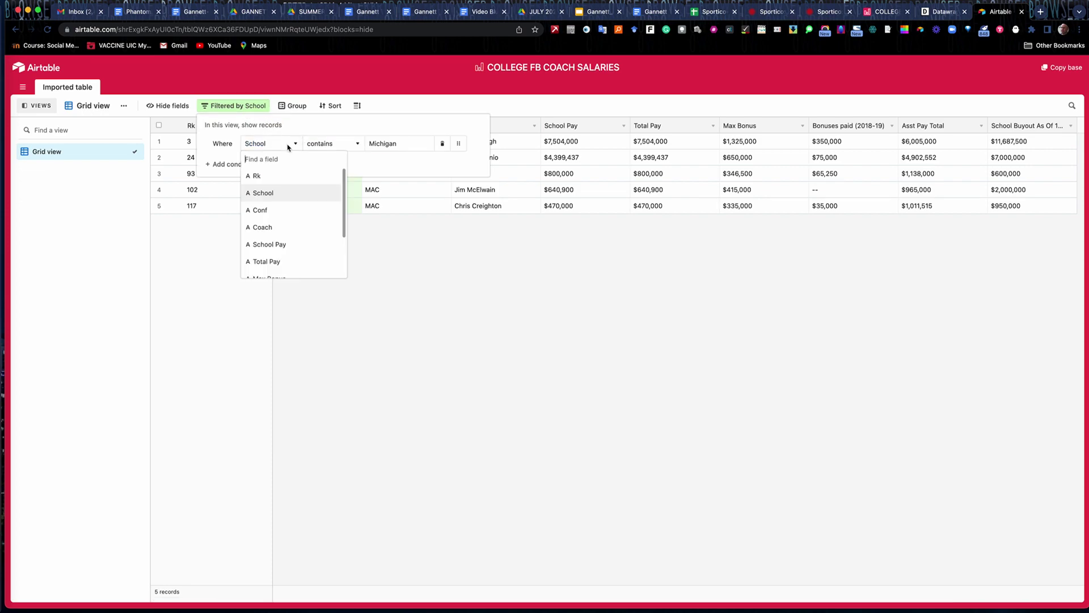
click(281, 212)
drag(401, 143, 356, 149)
text(Big Ten)
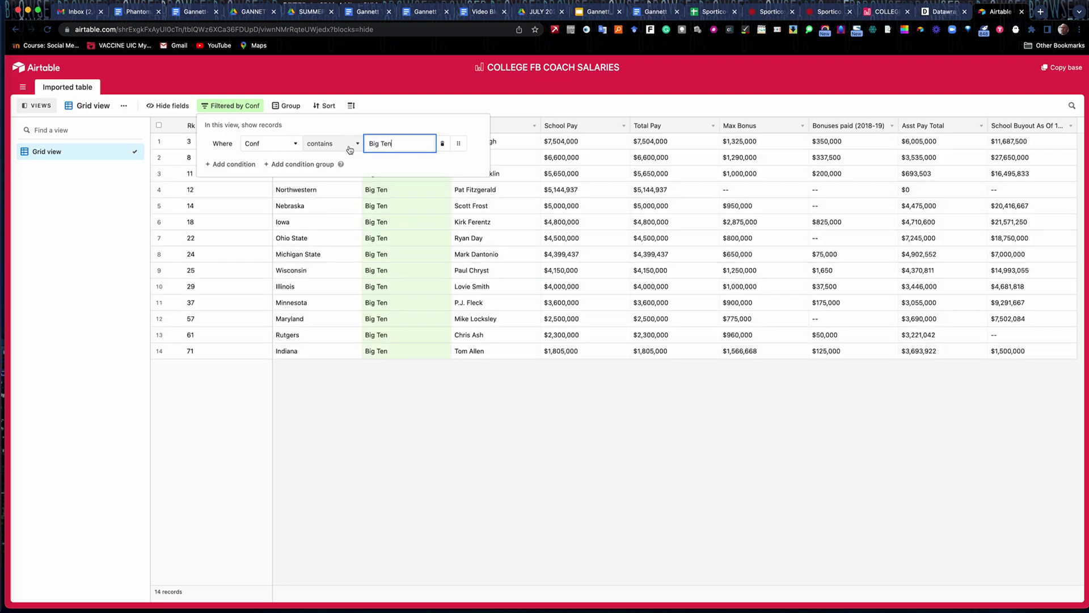
click(413, 421)
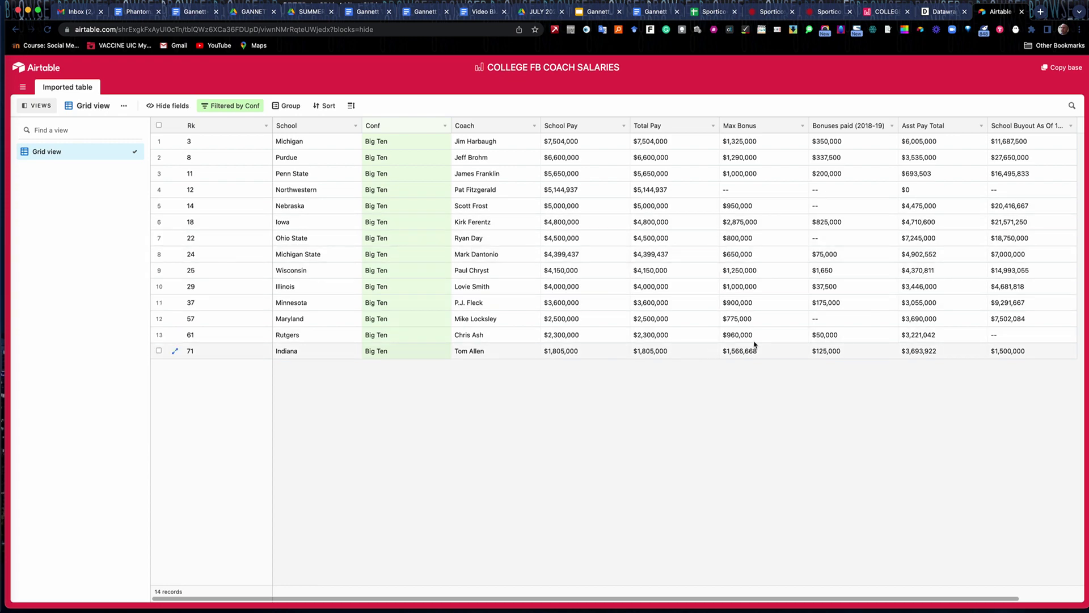
Close the base's Share dialog and switch to the Datawrapper dashboard.
click(1021, 12)
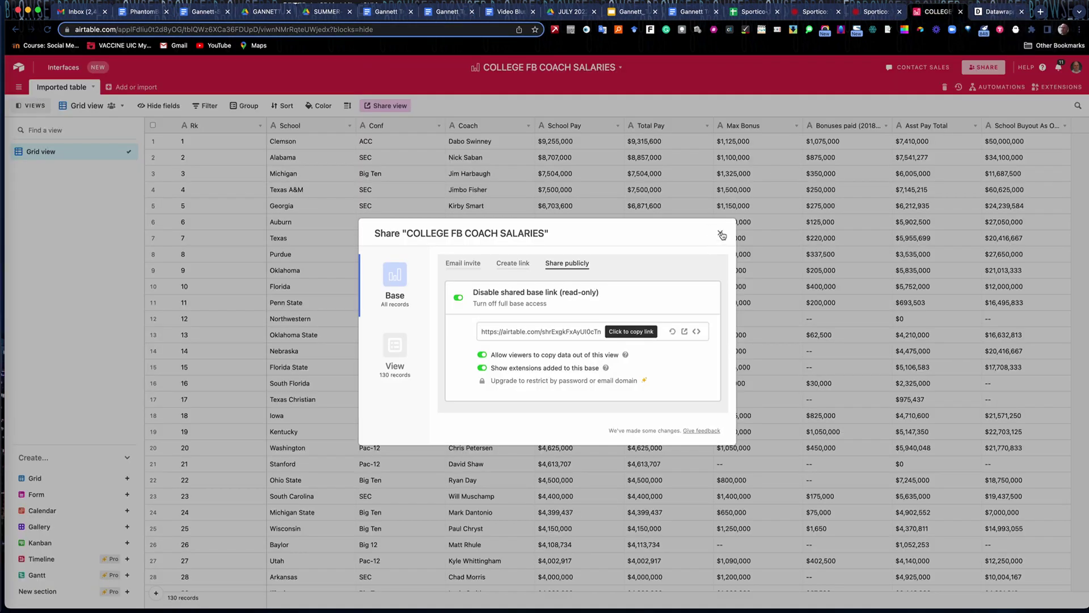
click(720, 233)
click(997, 12)
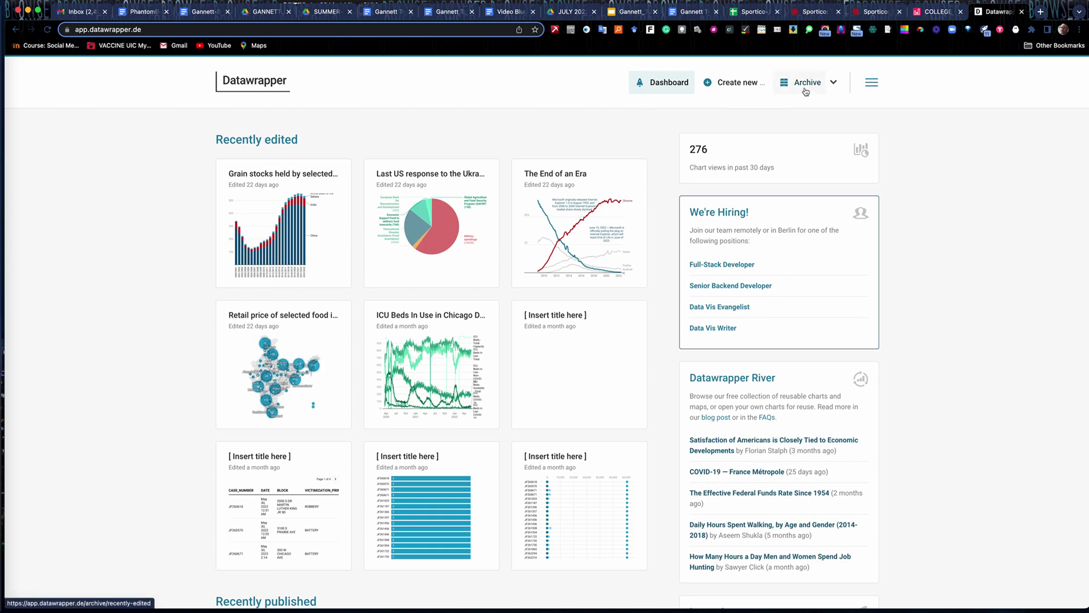
Create a new Datawrapper table by uploading the Sportico-100 Highest-Paid Athletes CSV and proceed.
click(732, 83)
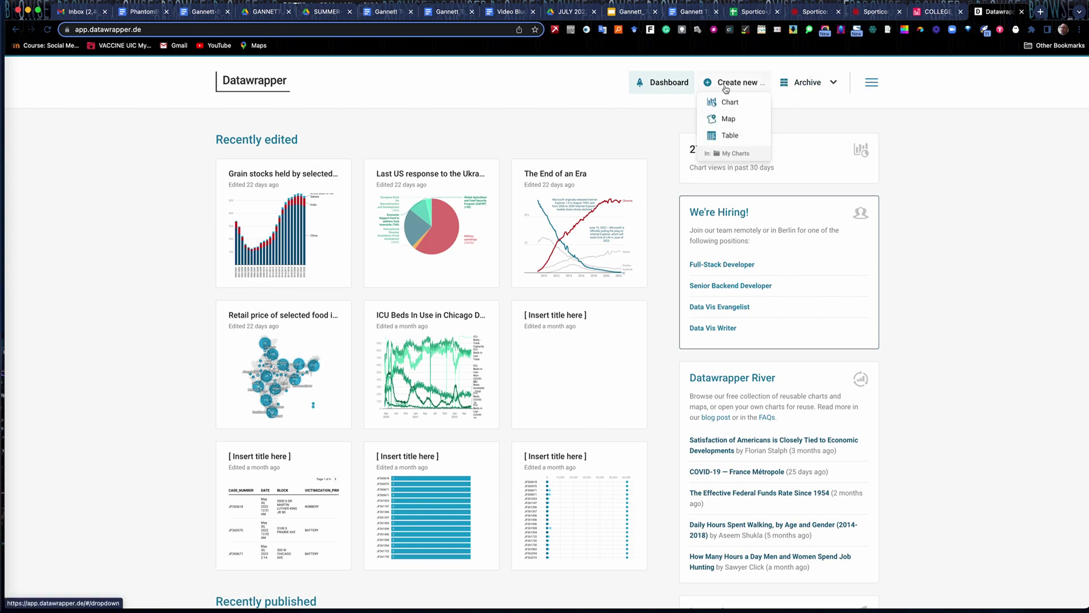
click(728, 137)
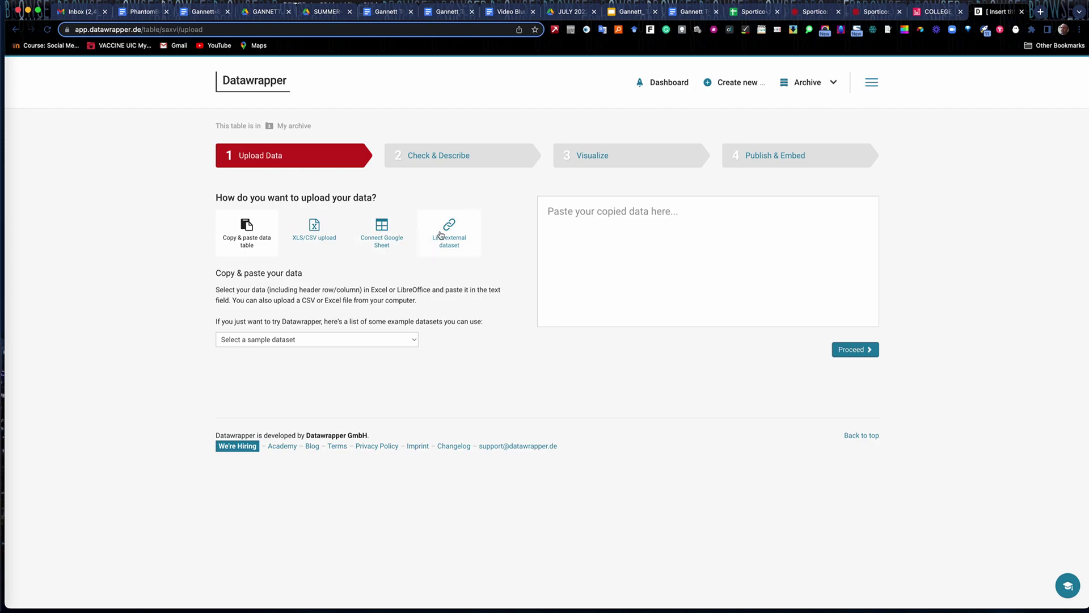
click(318, 233)
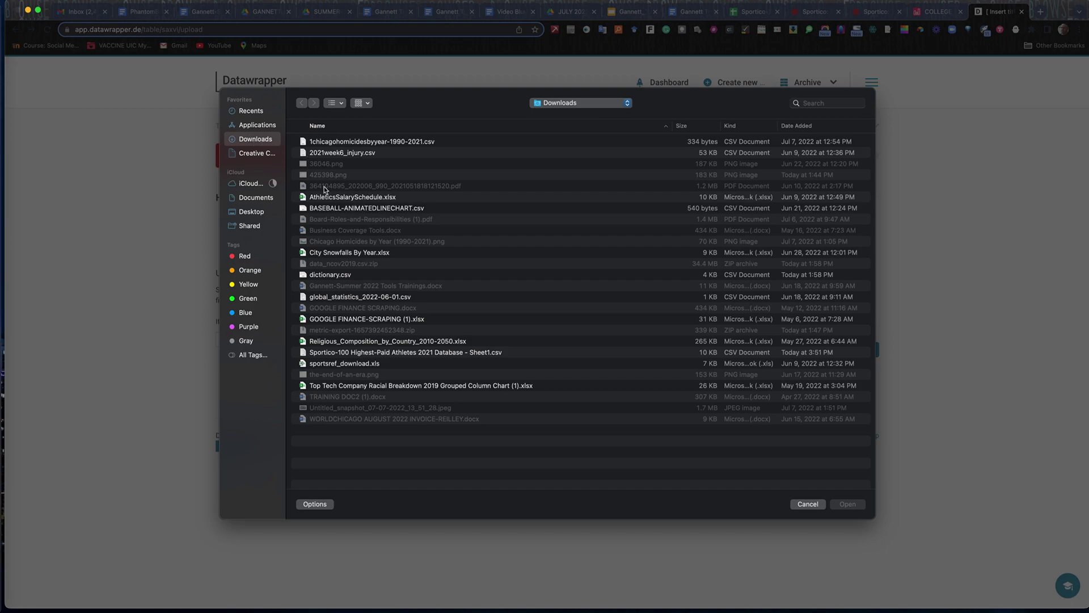
click(348, 353)
click(843, 505)
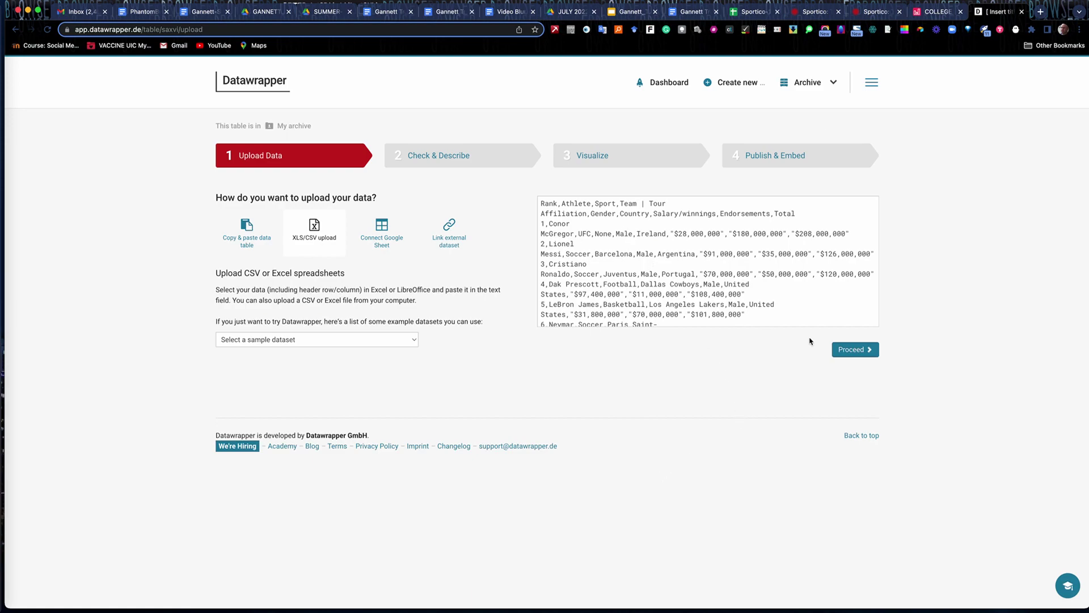
click(859, 350)
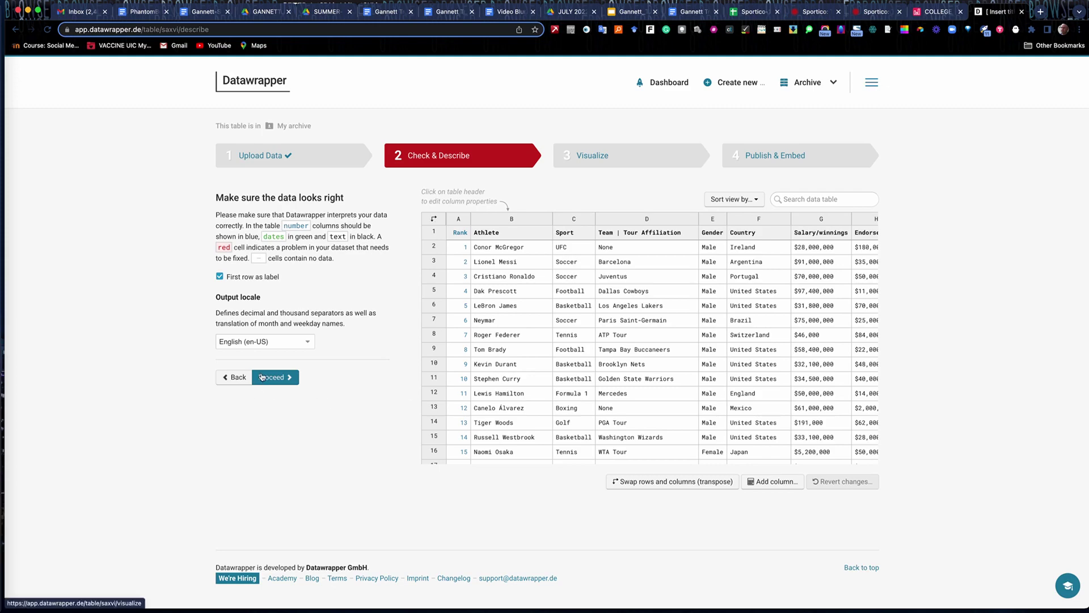
Proceed to the Visualize step to preview the athletes table.
click(279, 385)
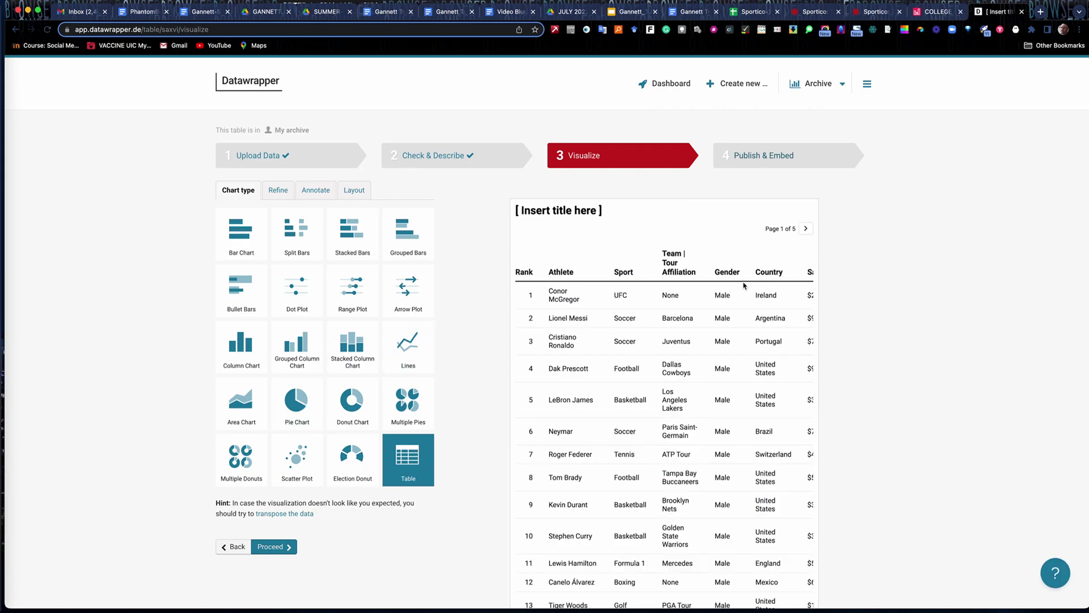
scroll(859, 321, down, 5)
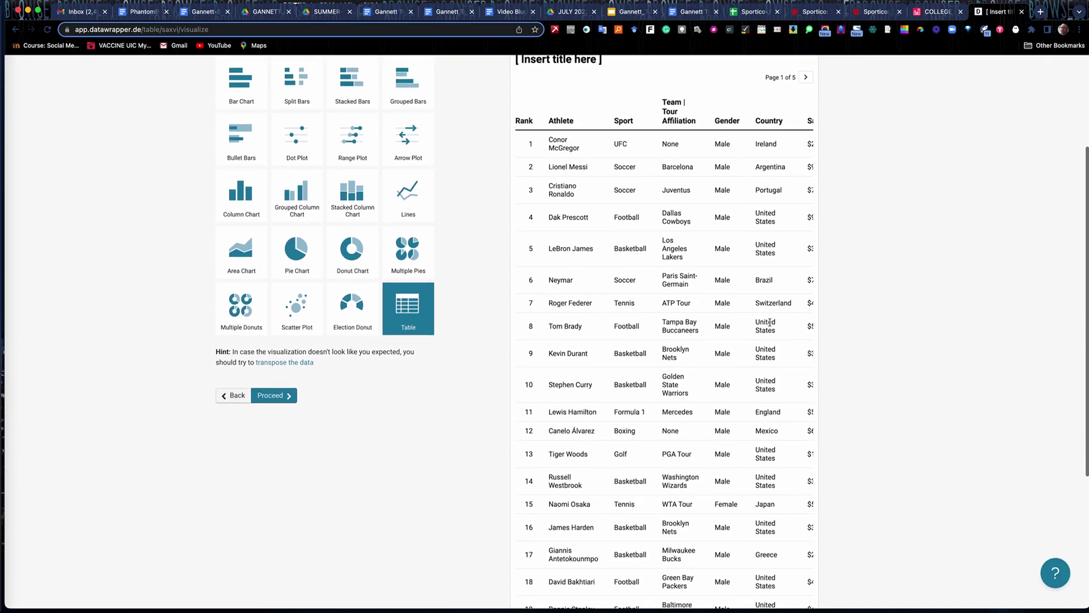
scroll(779, 309, up, 5)
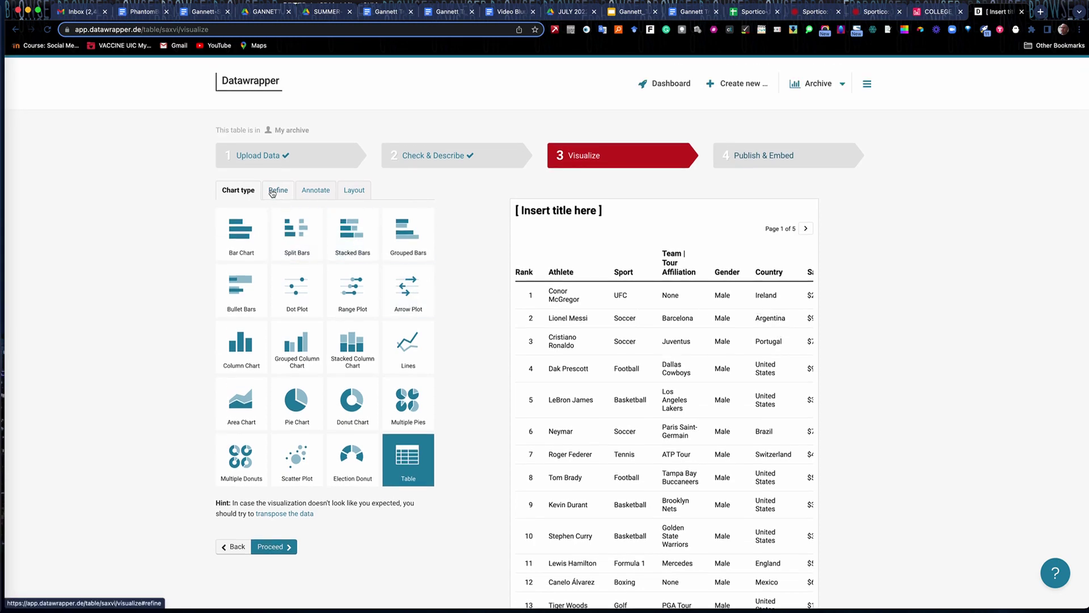
Browse the Refine tab's Customize table, columns and rows settings without changing anything.
click(278, 190)
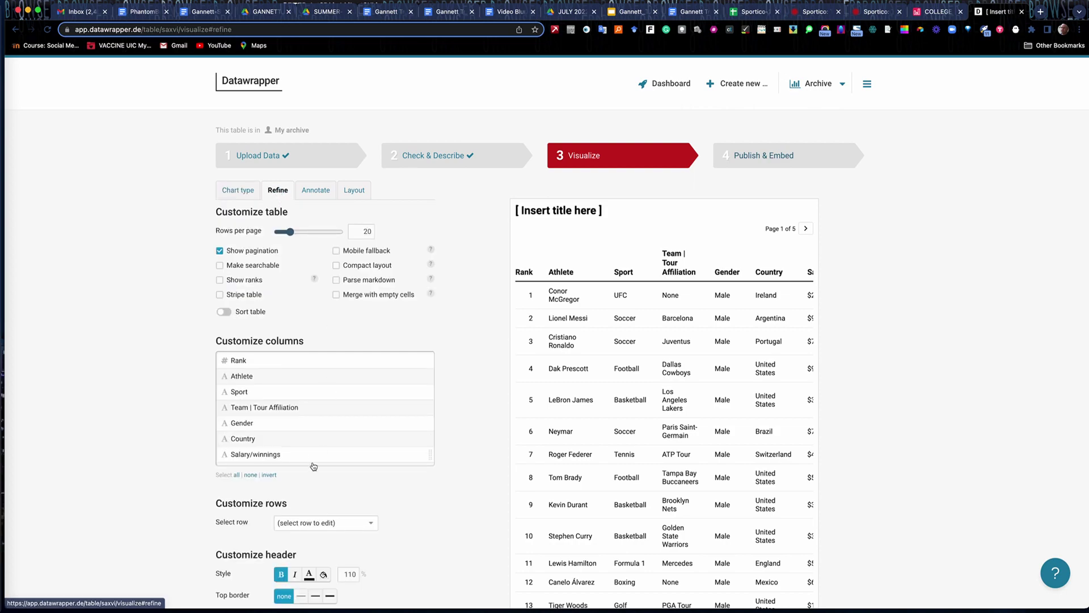
scroll(341, 454, down, 2)
scroll(418, 516, down, 5)
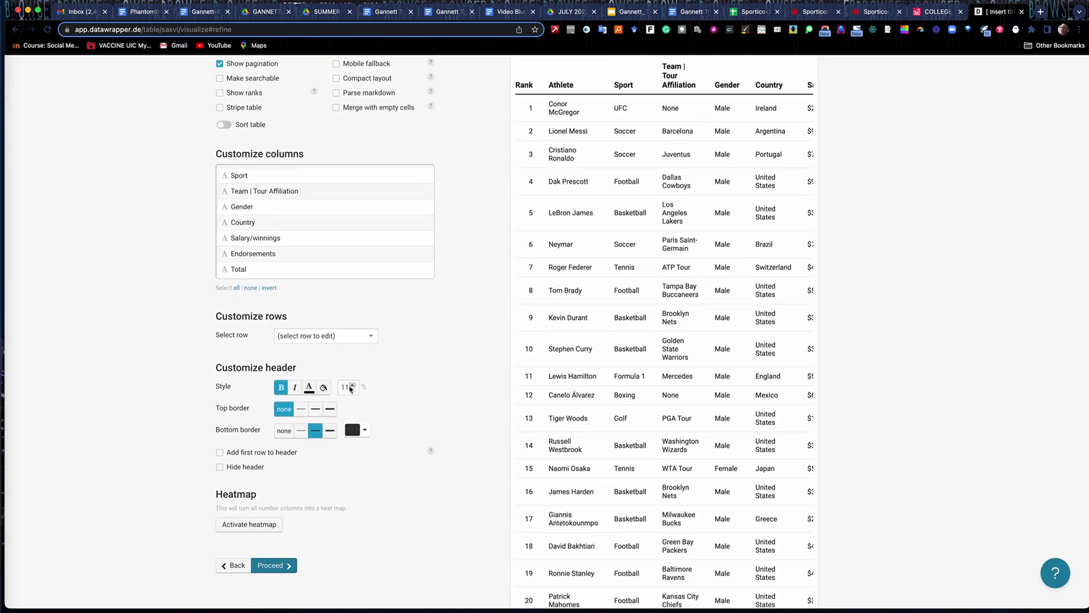
scroll(390, 323, up, 1)
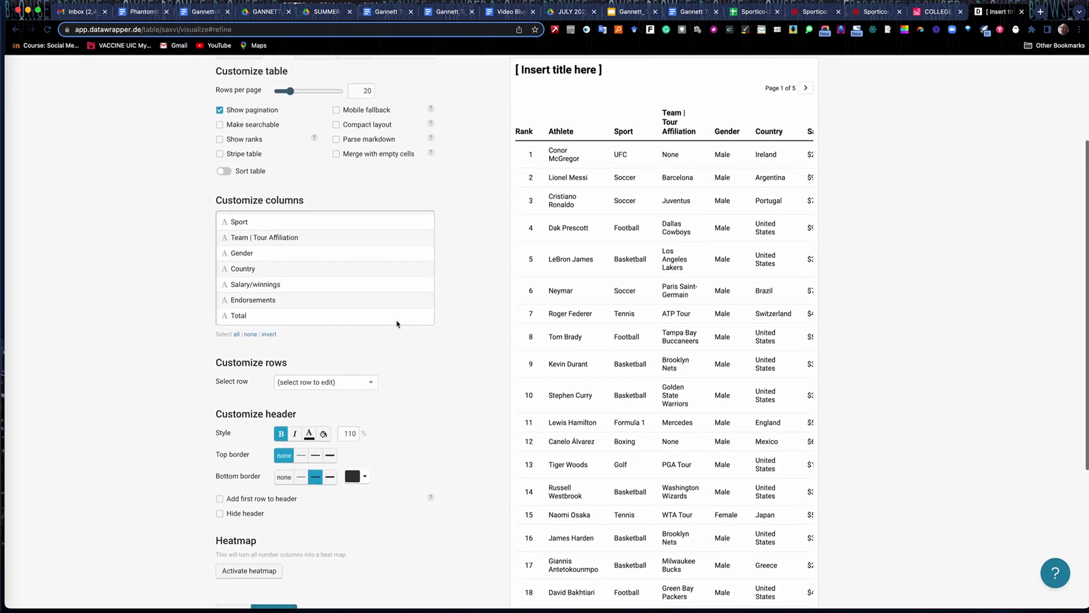
click(363, 385)
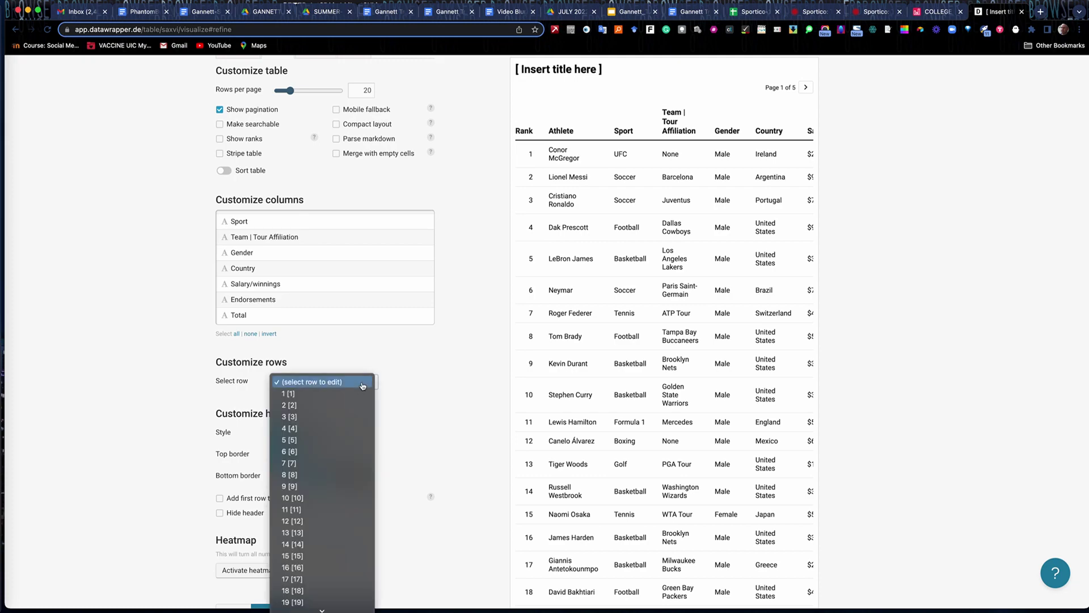
click(412, 382)
scroll(414, 378, up, 3)
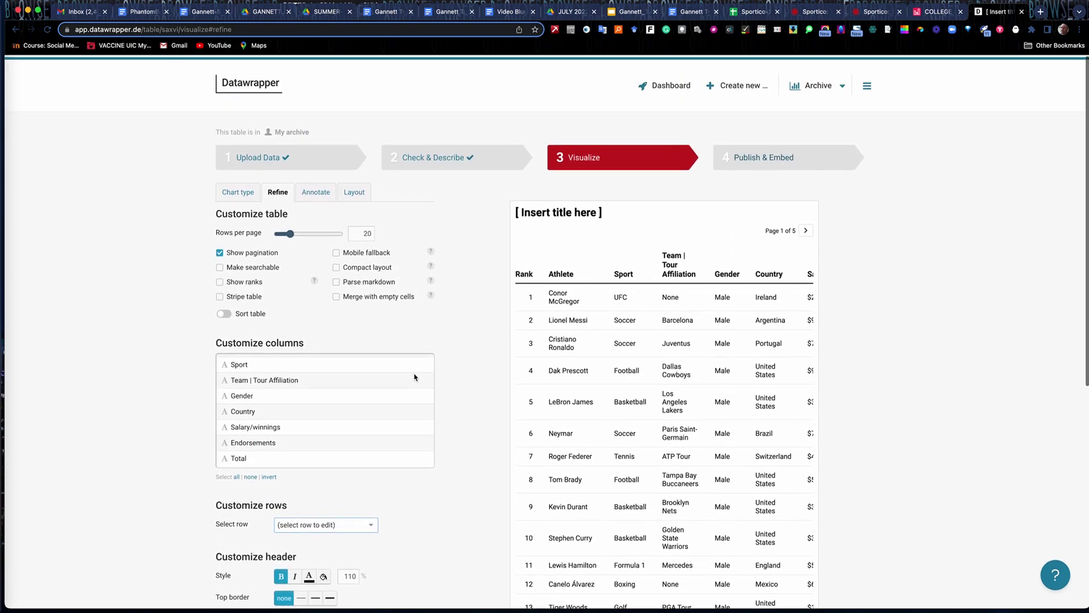
scroll(416, 377, up, 2)
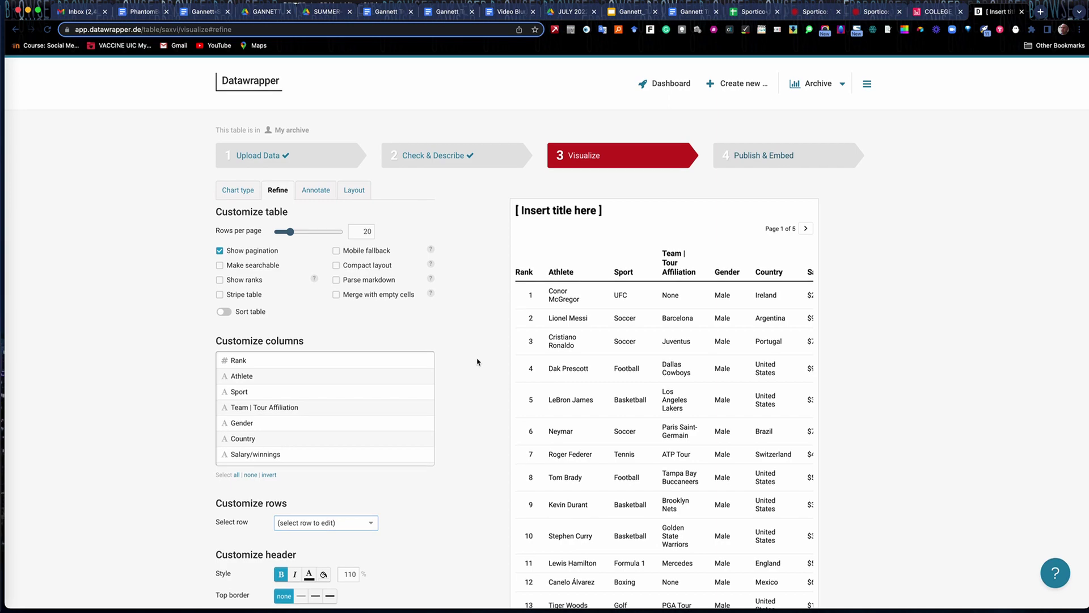
click(317, 193)
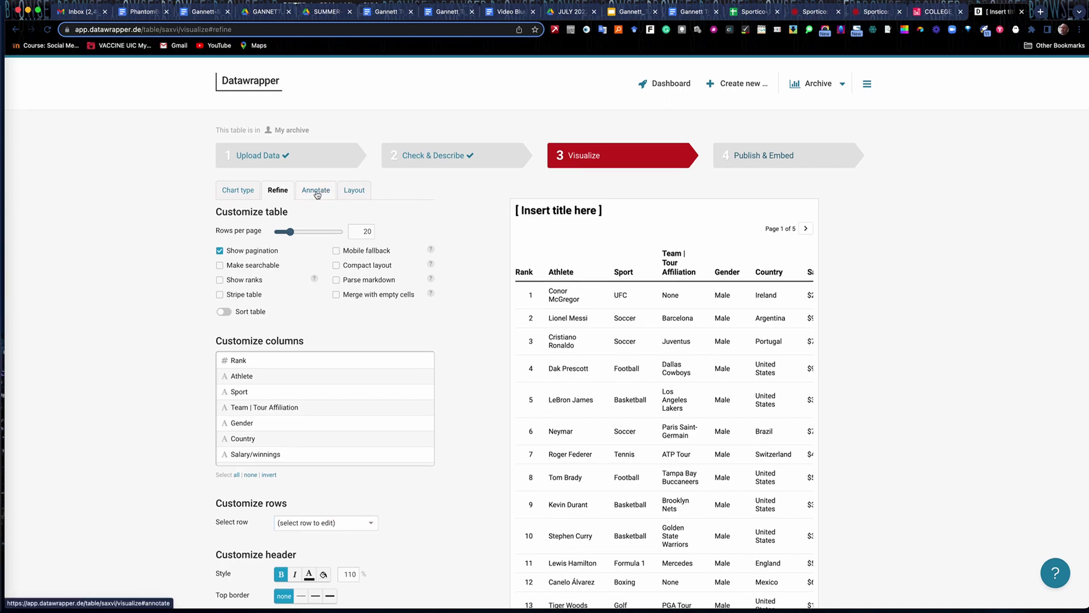
Replace the placeholder table title with 'Highest Paid Athletes'.
click(317, 193)
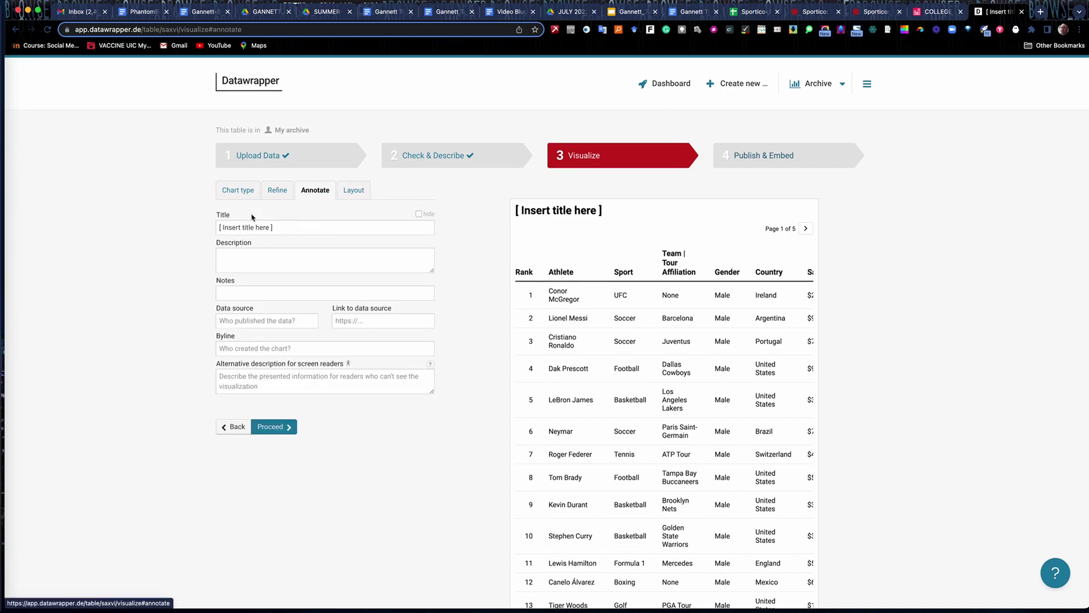
drag(273, 227, 208, 234)
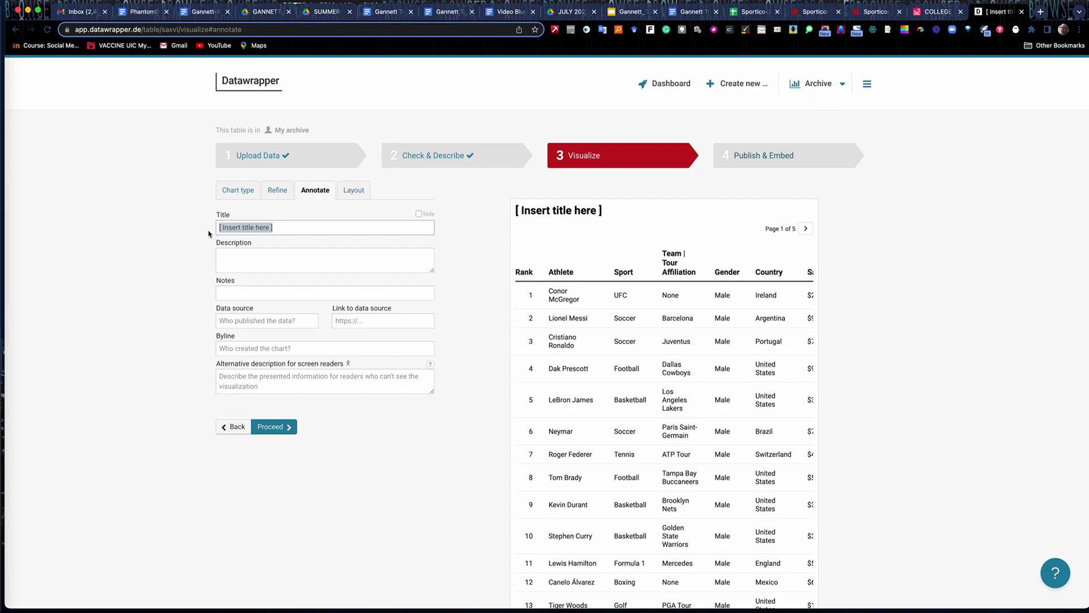
text(Ti)
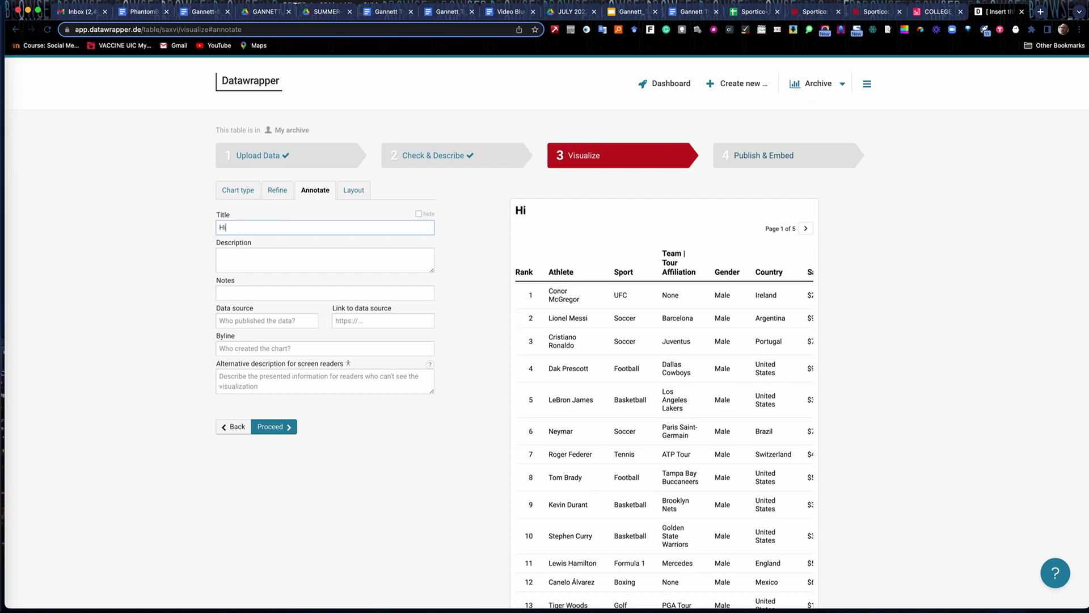
text(ghest Paid Athletes.)
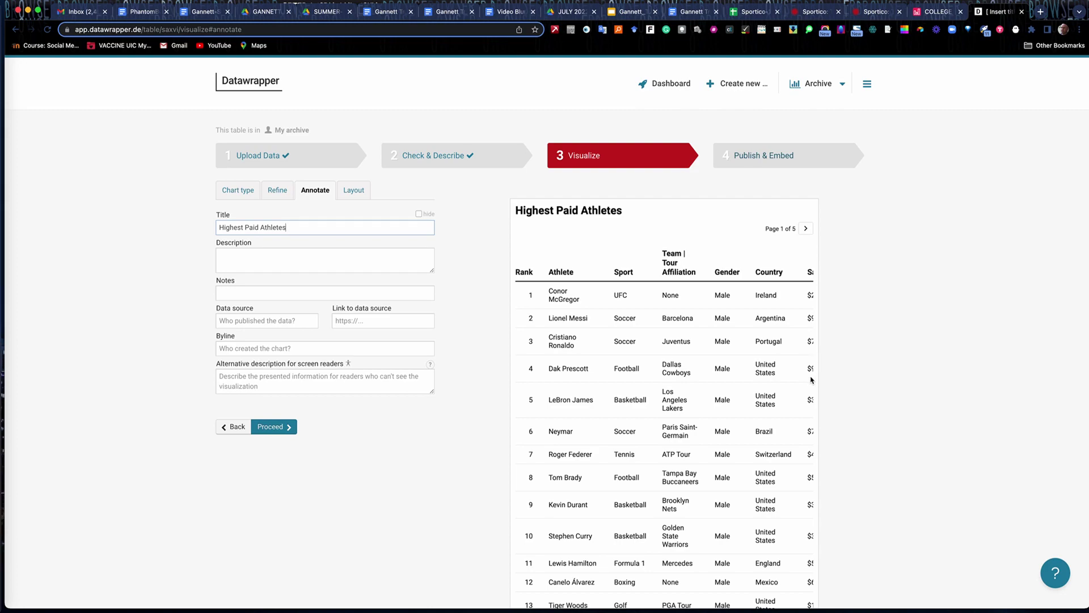
scroll(775, 393, down, 7)
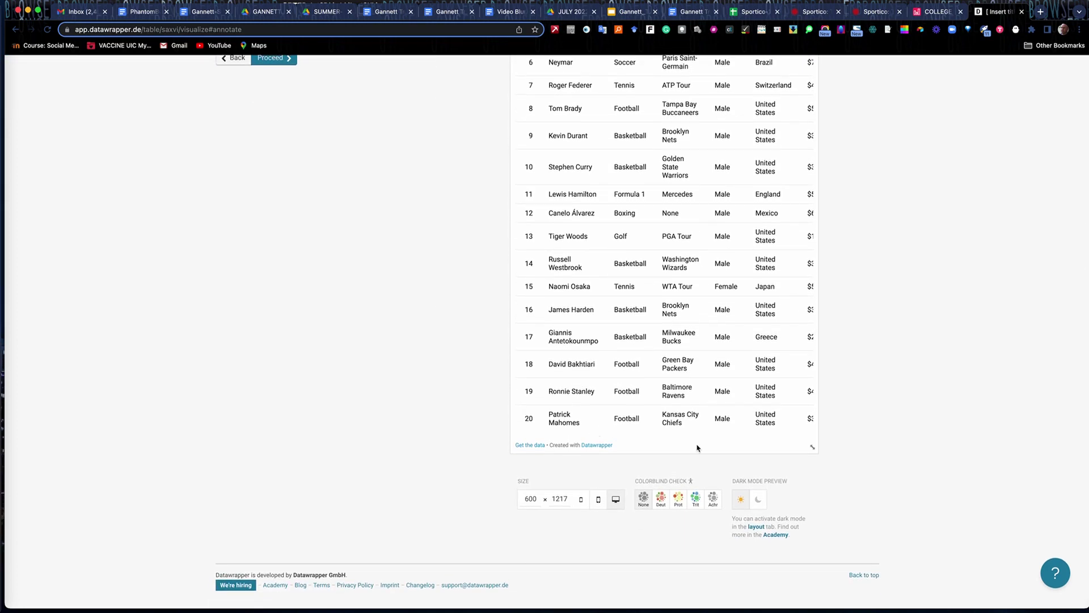
scroll(778, 321, up, 7)
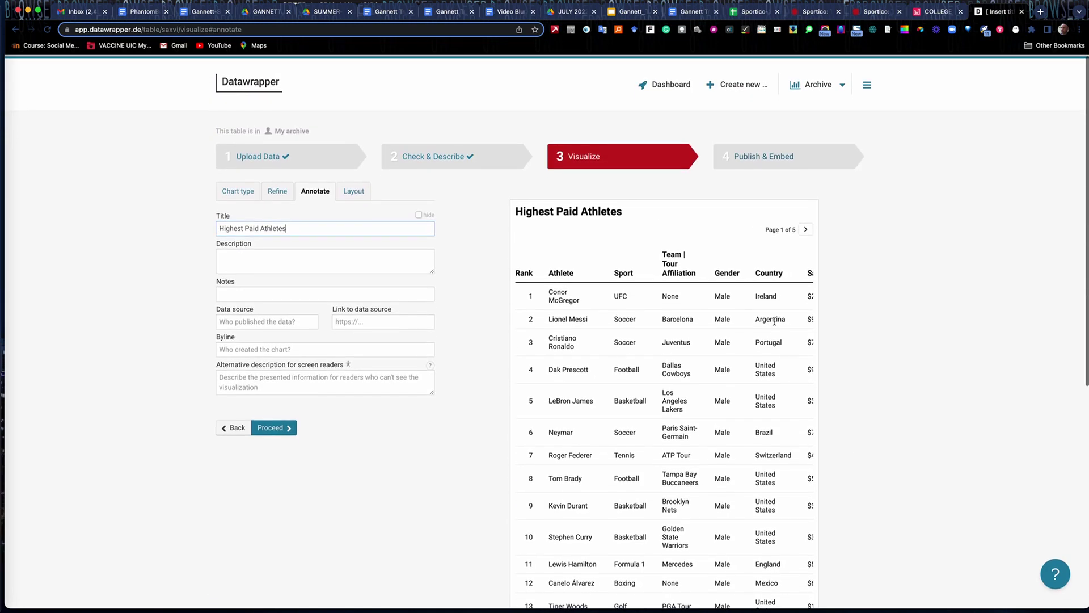
Page through all five pages of the athletes preview and back to page 1.
click(805, 229)
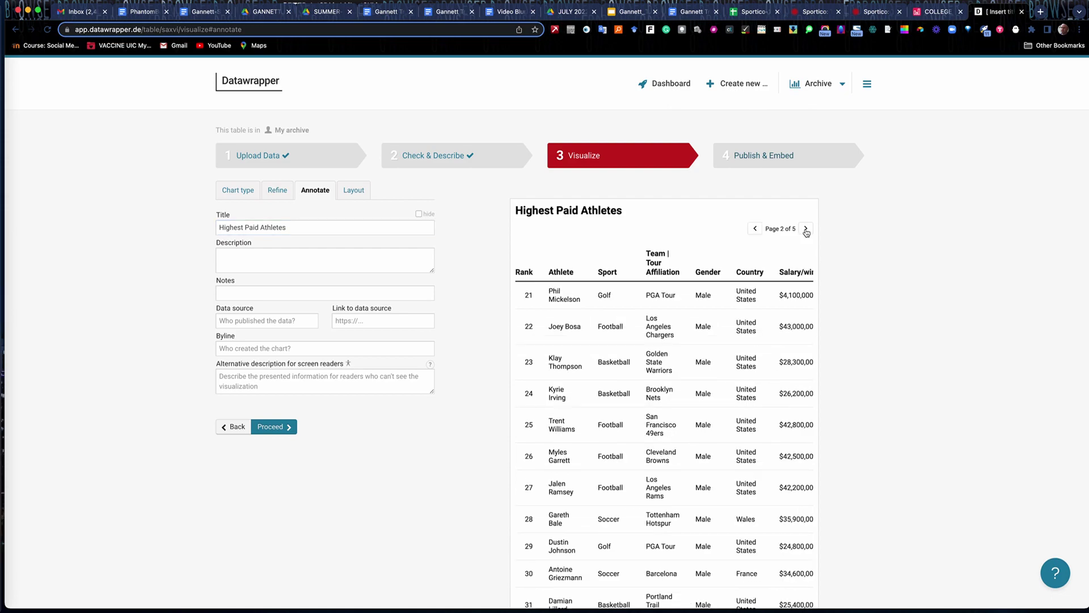
click(806, 230)
click(806, 229)
click(806, 229)
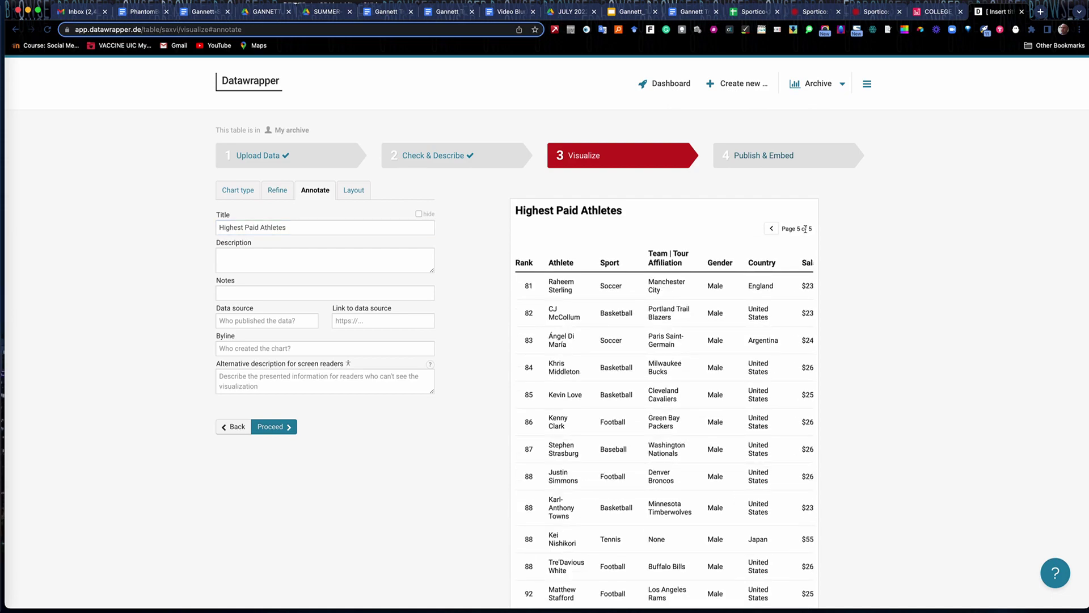
click(772, 228)
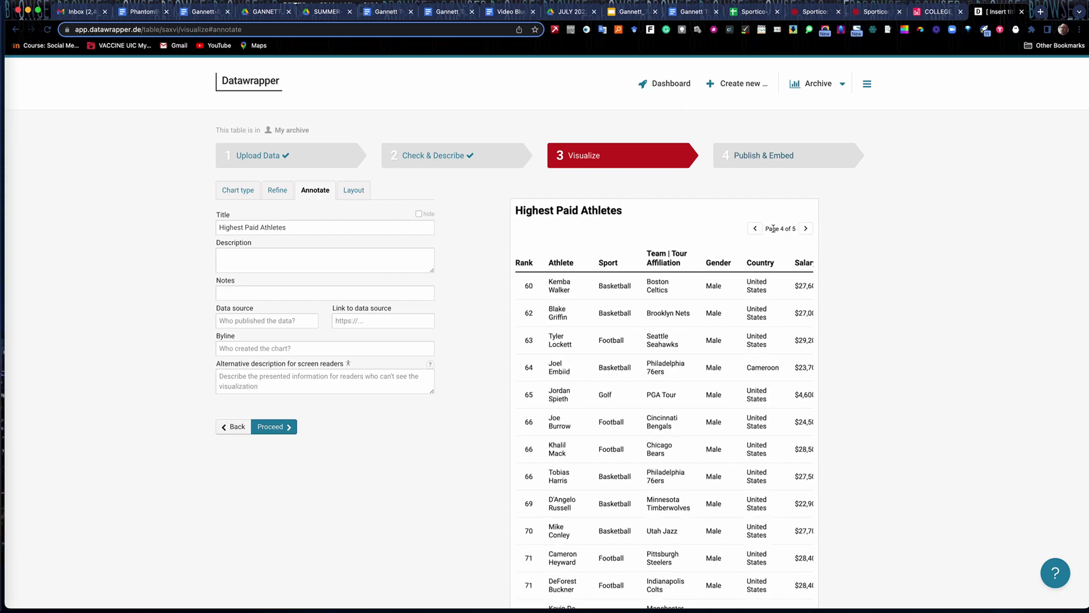
click(756, 229)
click(755, 228)
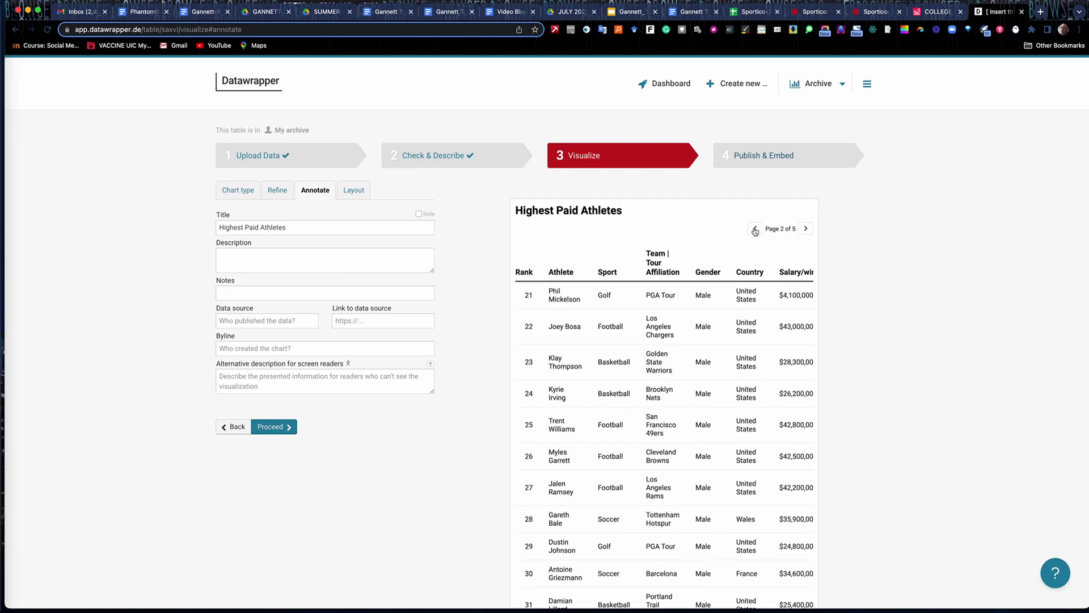
click(755, 229)
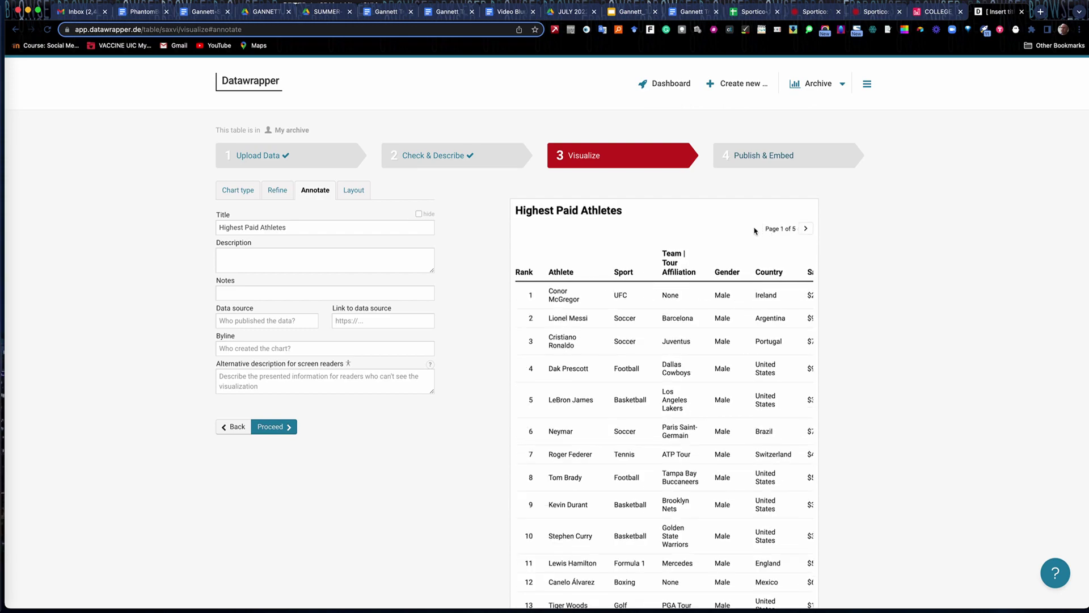
Append ' - 2021 Sportico' to the end of the title.
click(232, 251)
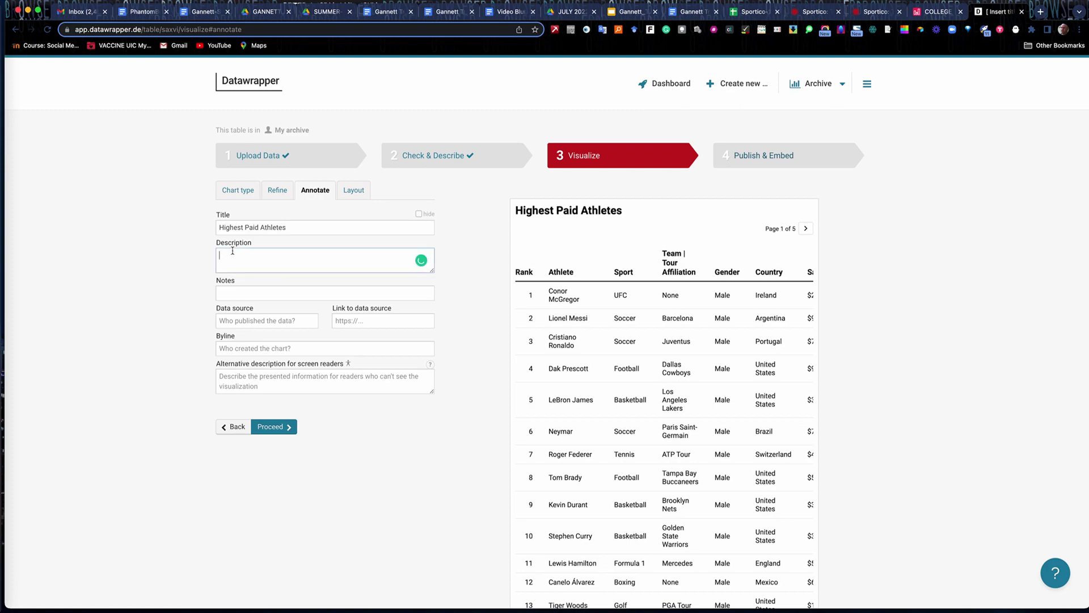
click(295, 226)
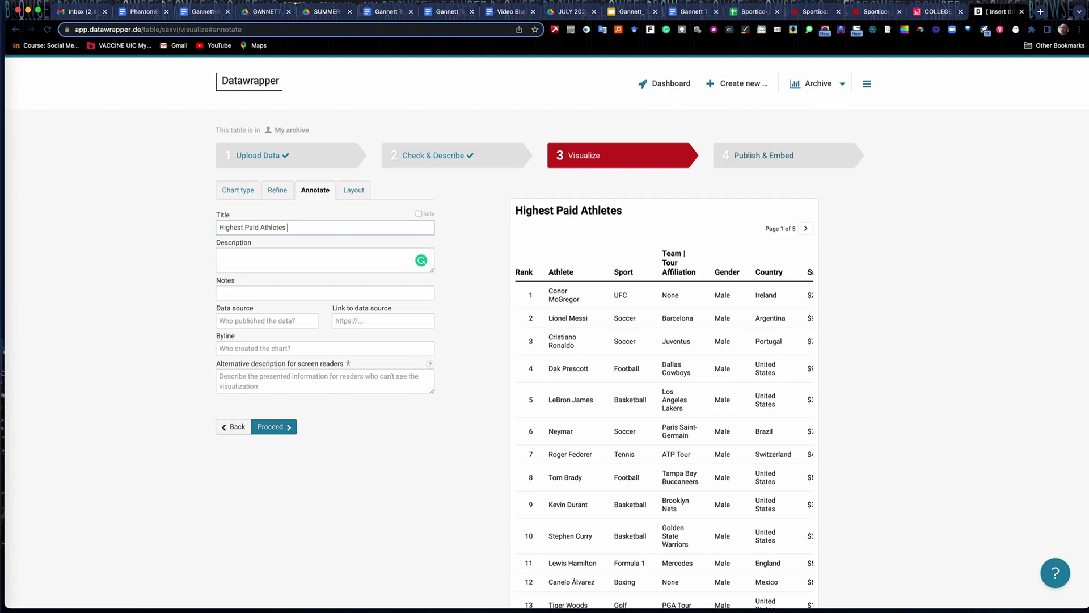
text(- 2021 Sportico)
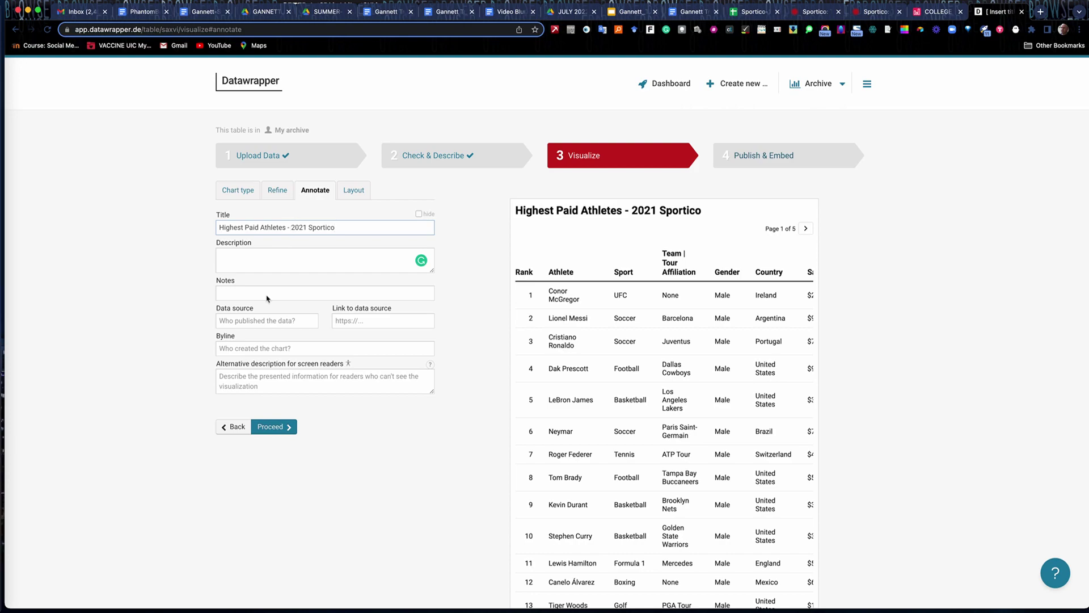
Enter the author's name as byline and 'Sportico' as the data source.
click(254, 350)
text(Mike Reille)
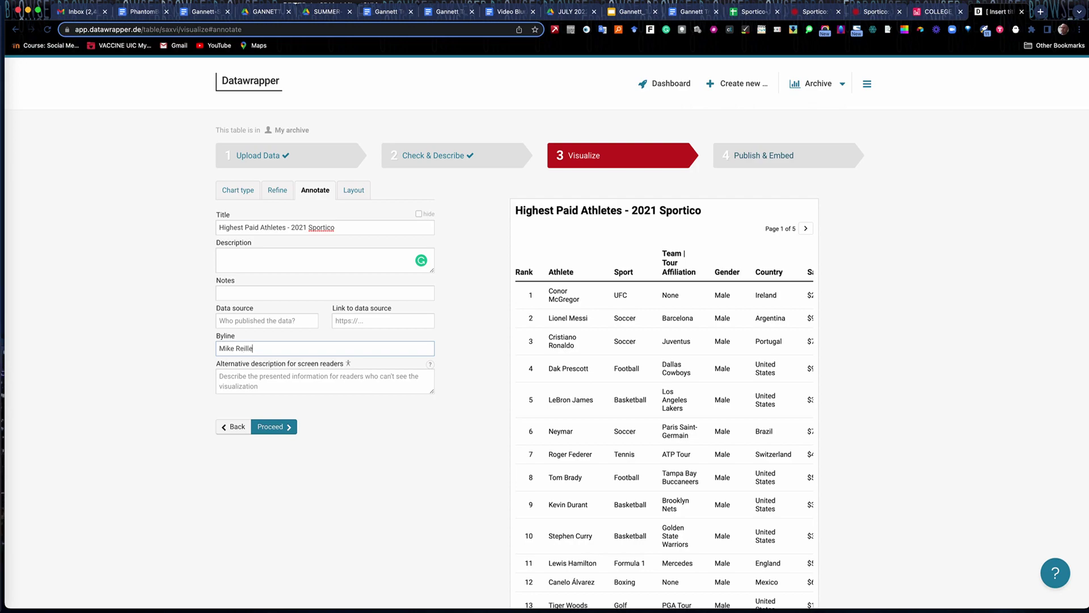
text(Sportico)
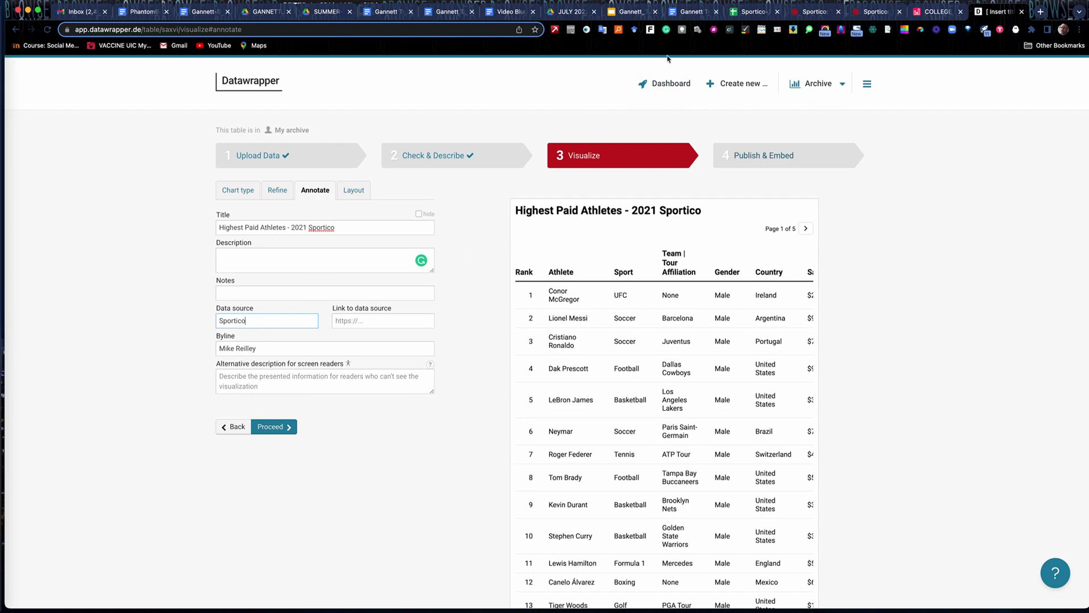
Copy the Sportico source URL from the training welcome document.
click(689, 13)
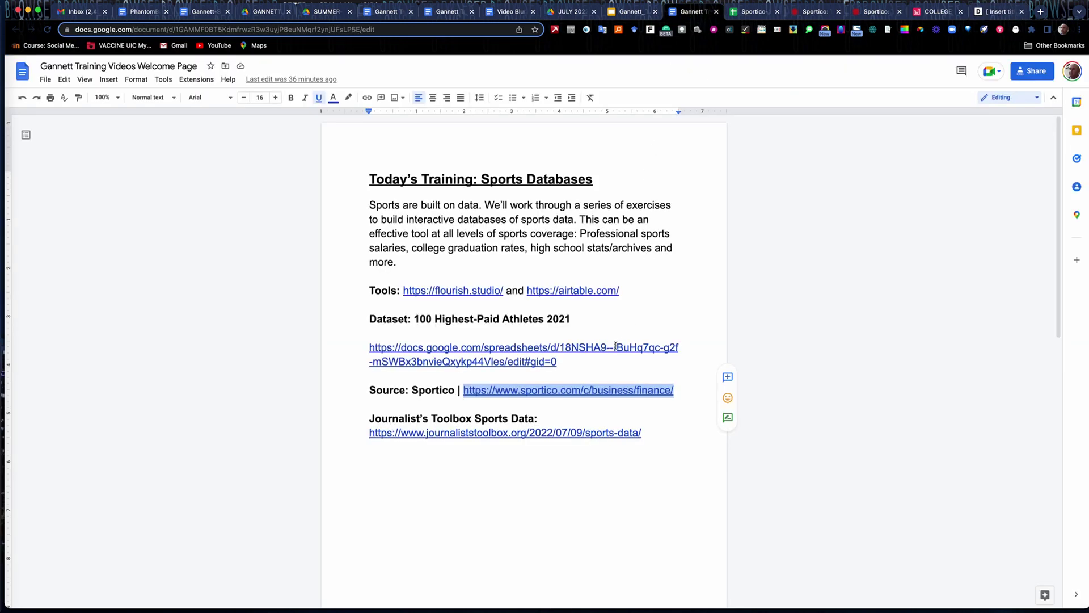
drag(678, 392, 465, 393)
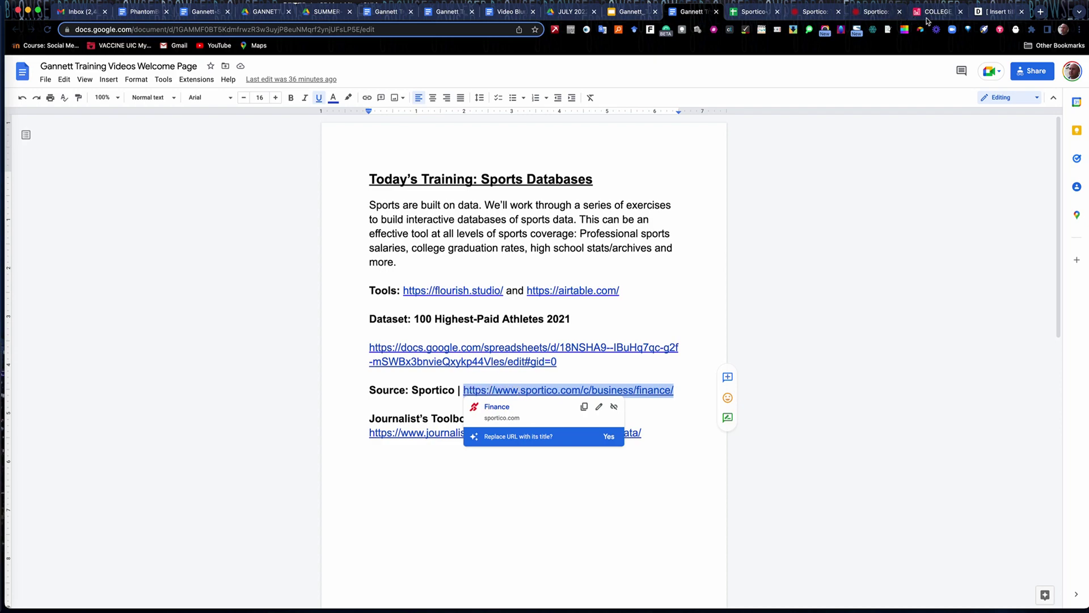
click(990, 12)
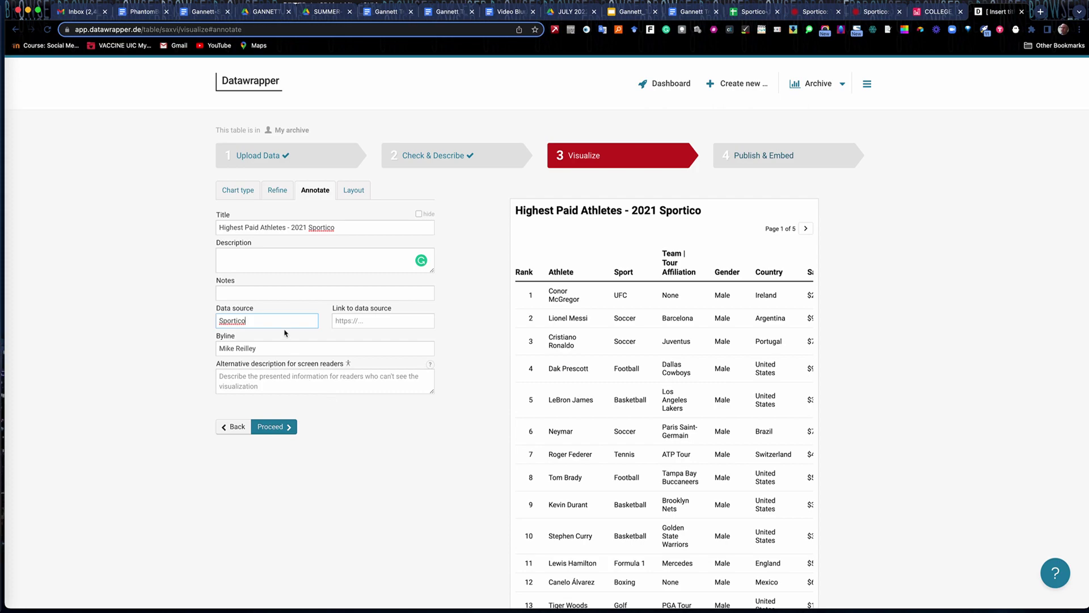
Paste the Sportico URL into 'Link to data source'.
click(347, 321)
key(cmd+v)
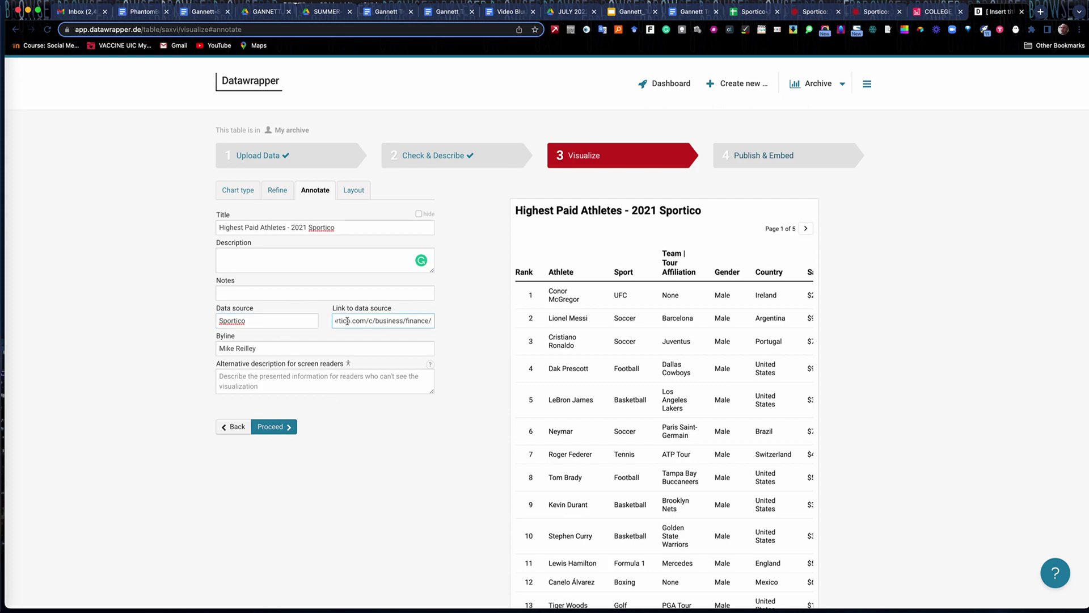
scroll(951, 420, down, 10)
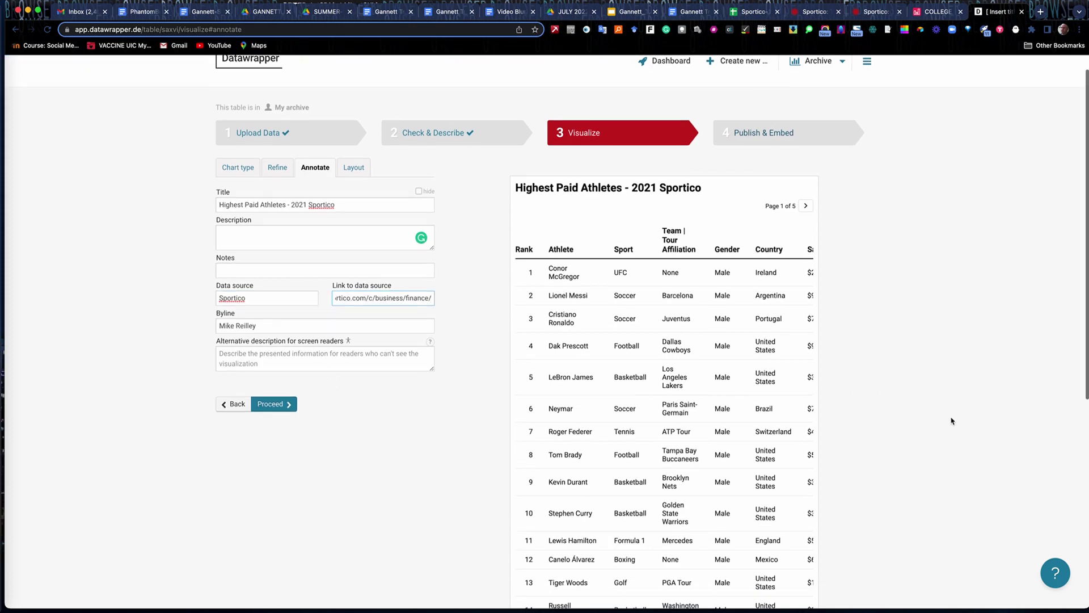
scroll(929, 388, up, 10)
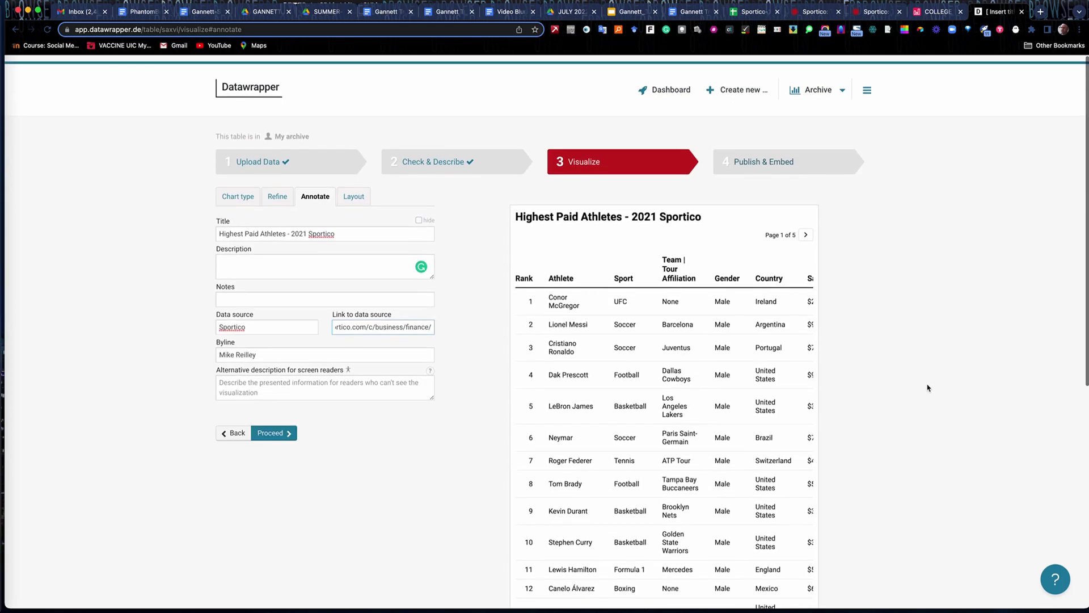
Turn on social media share buttons in Layout and proceed to Publish & Embed.
click(355, 191)
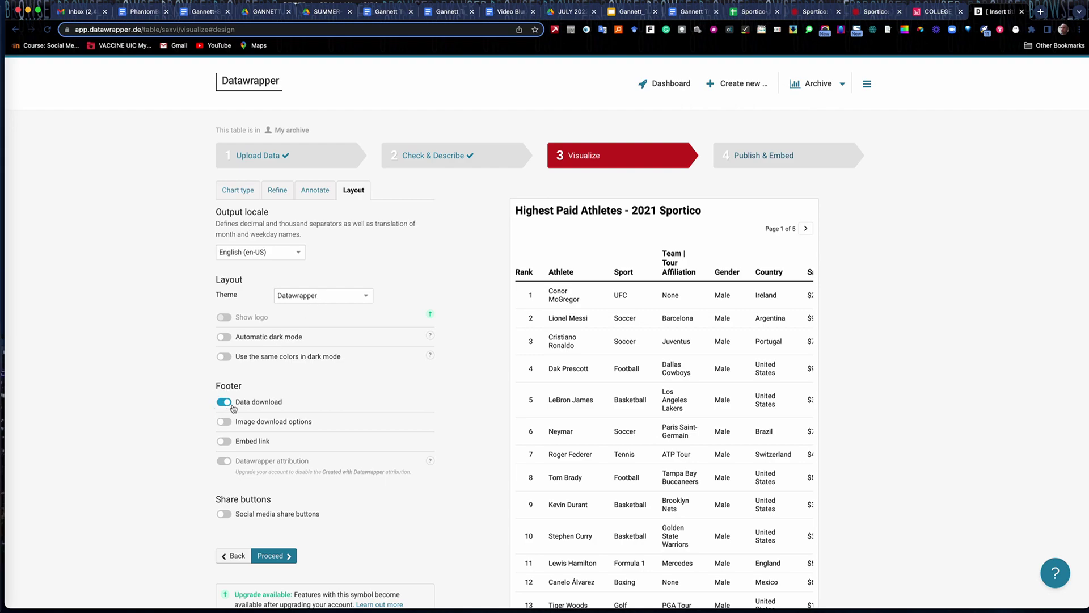
click(225, 514)
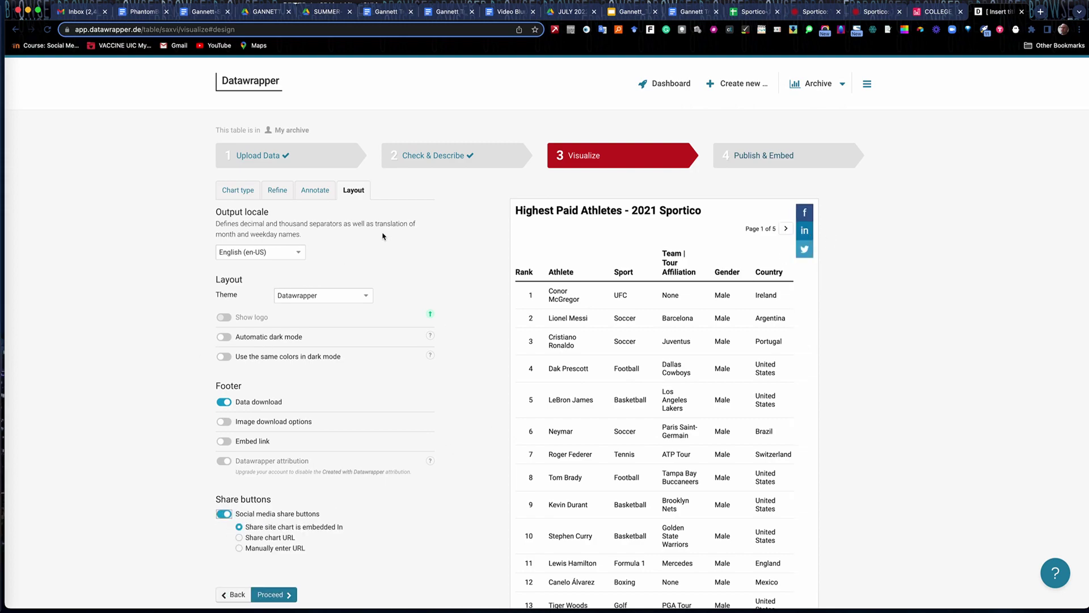
click(270, 596)
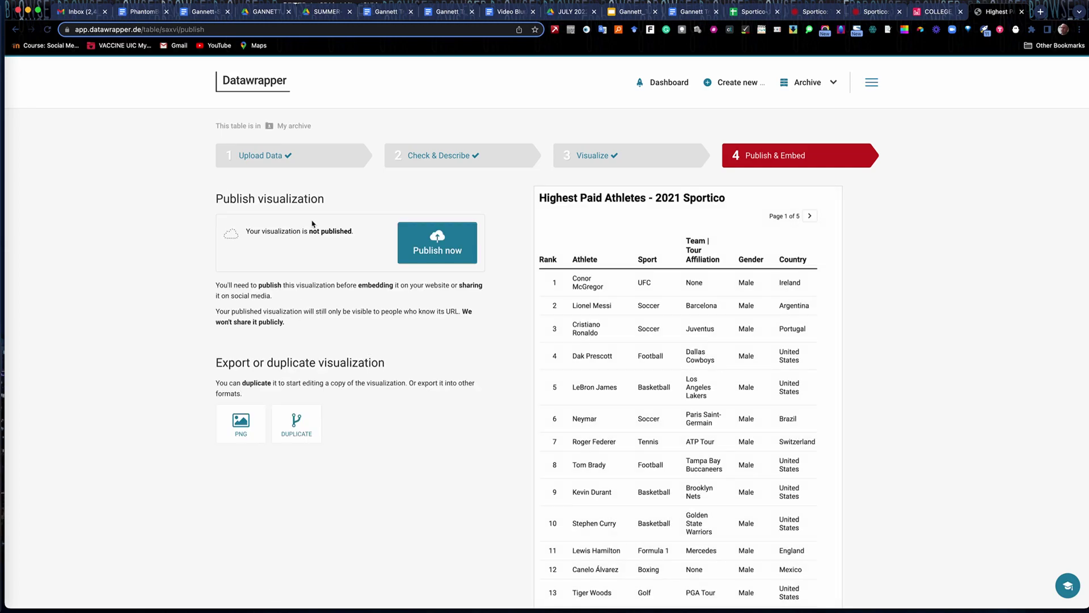
Publish the table and review its share link and embed code.
click(432, 244)
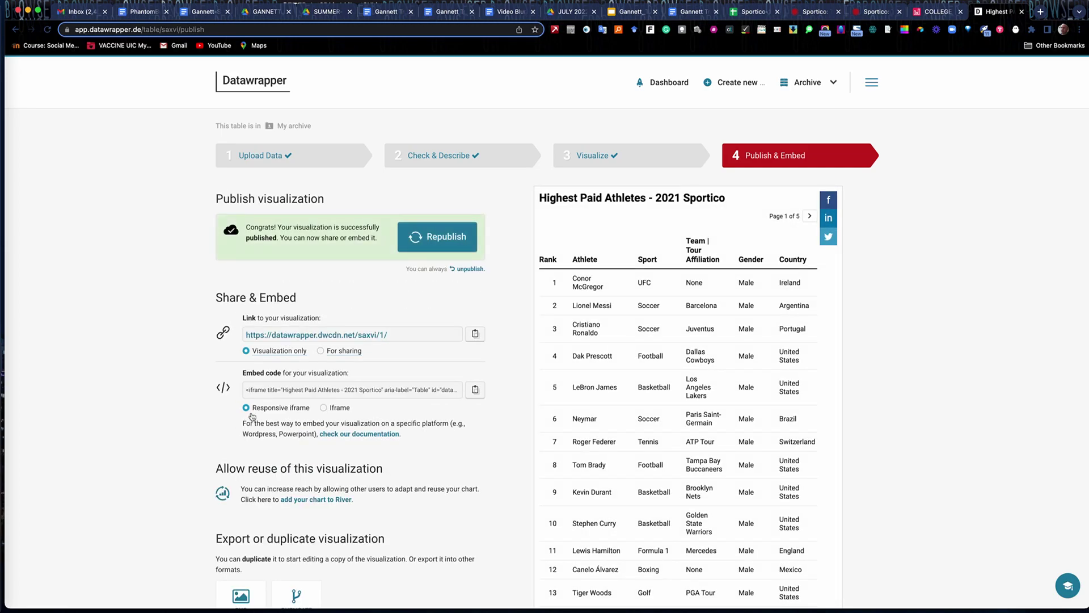
mouse_move(257, 353)
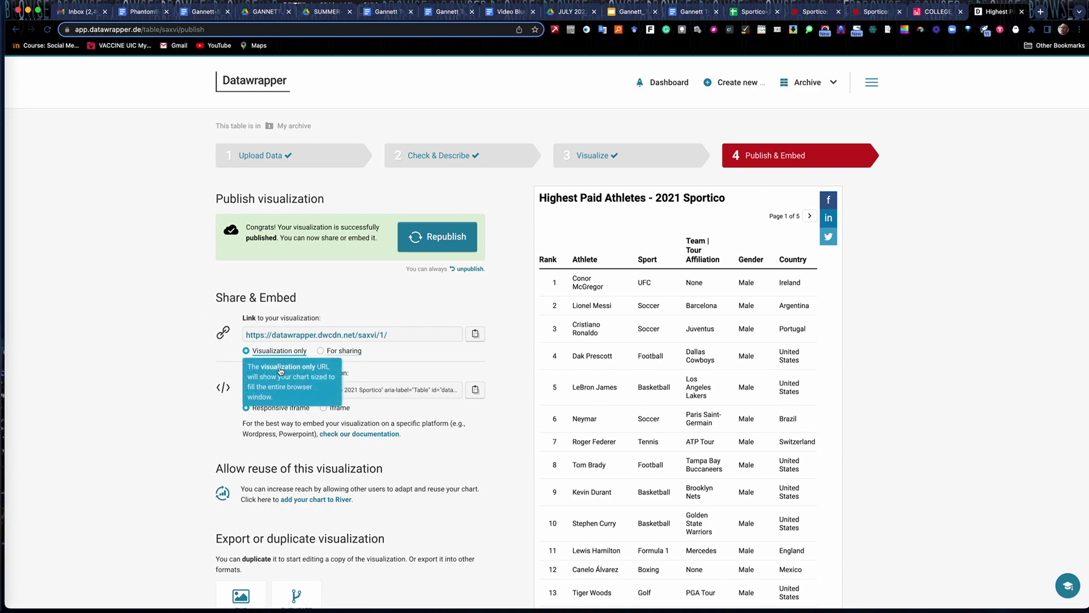
mouse_move(347, 355)
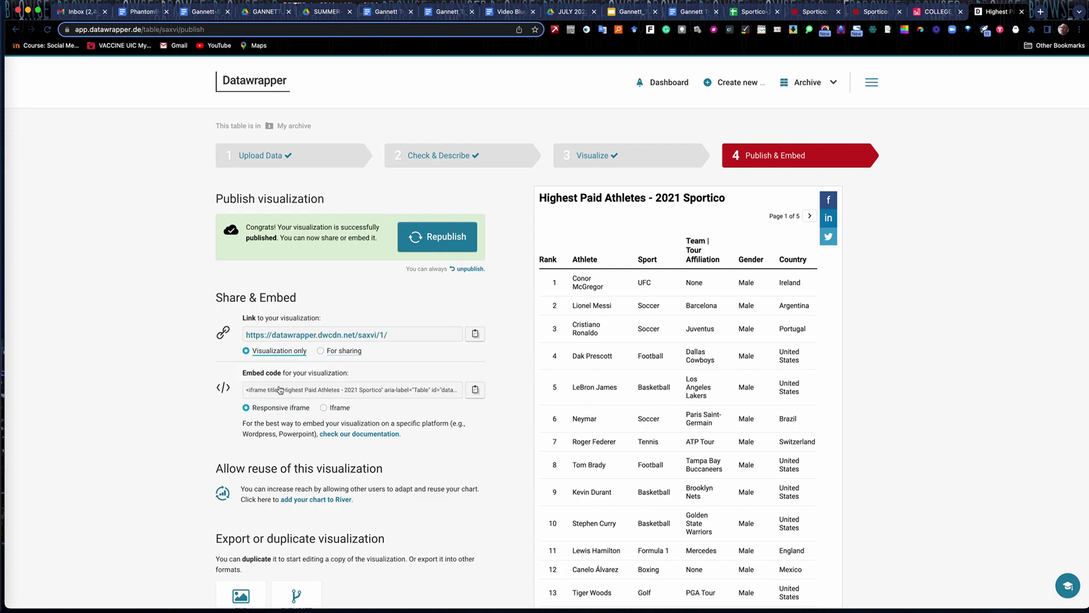
mouse_move(277, 391)
scroll(926, 476, down, 8)
scroll(924, 477, up, 8)
scroll(682, 304, down, 1)
scroll(682, 304, down, 6)
scroll(681, 304, up, 7)
Page through the published table preview, then return to the training welcome document.
click(809, 216)
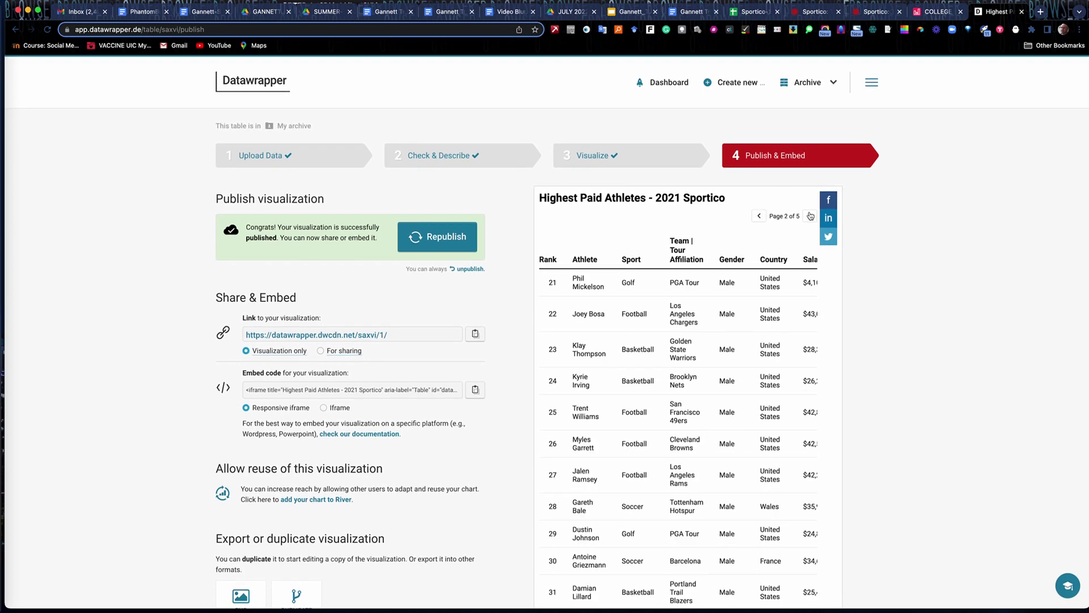
click(810, 217)
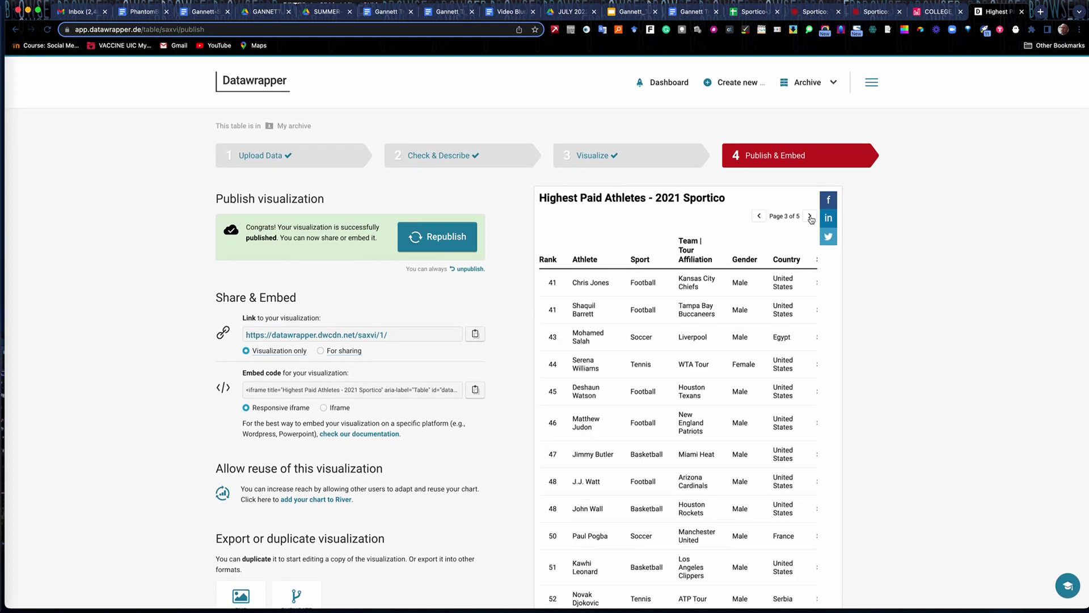
click(759, 217)
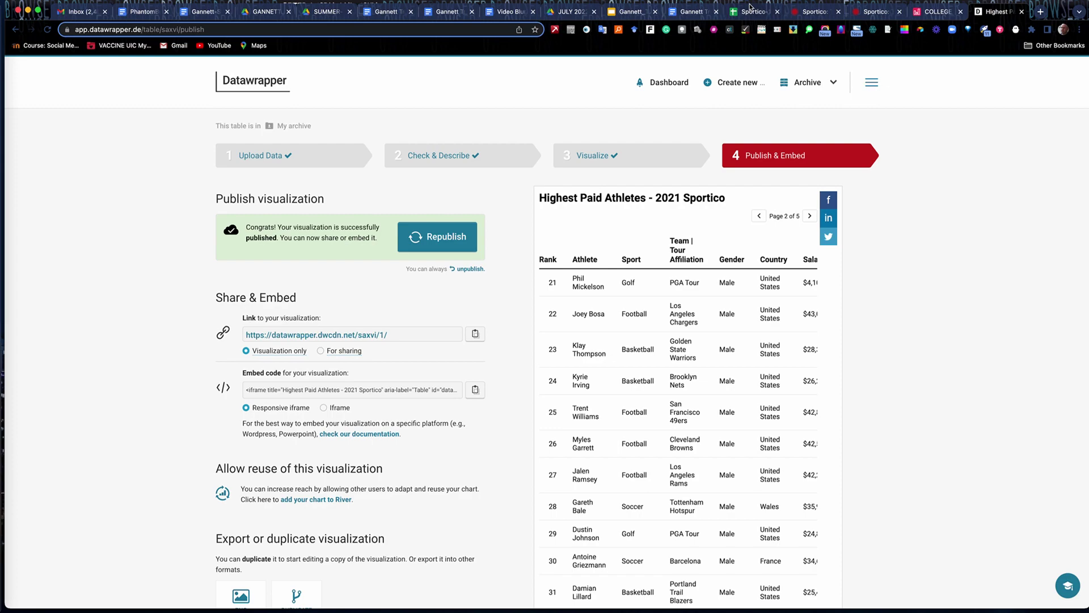
click(693, 13)
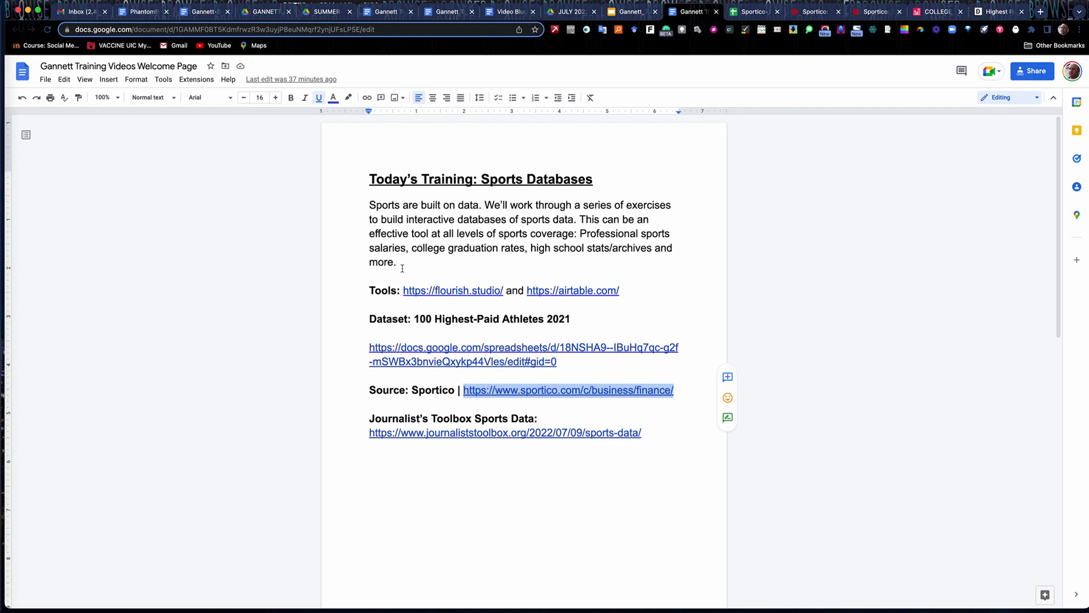
Type the contact e-mail address on a new line below the Journalist's Toolbox link and select it.
click(371, 467)
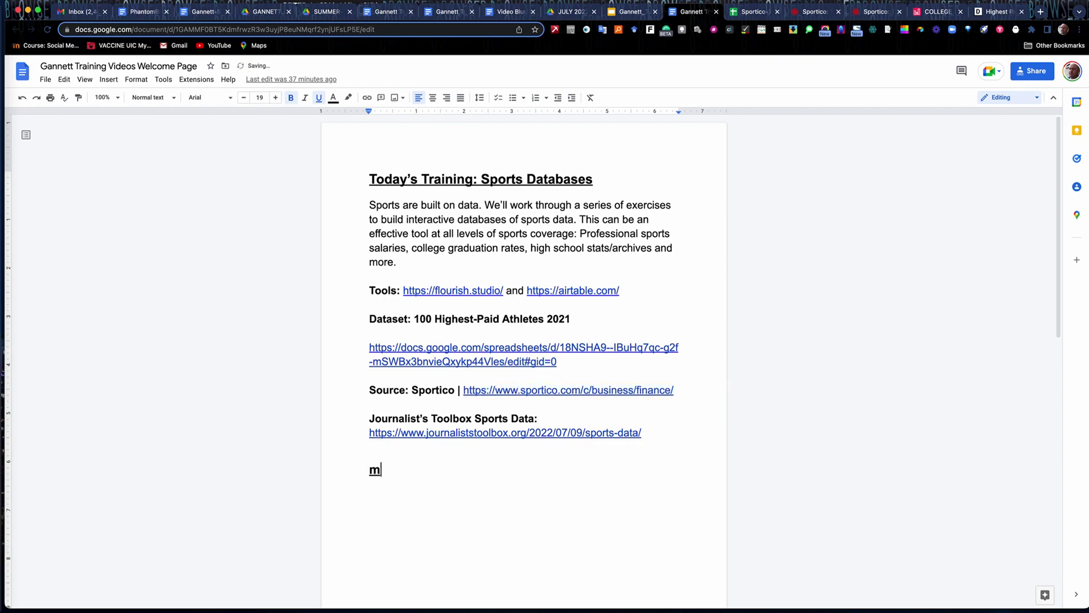
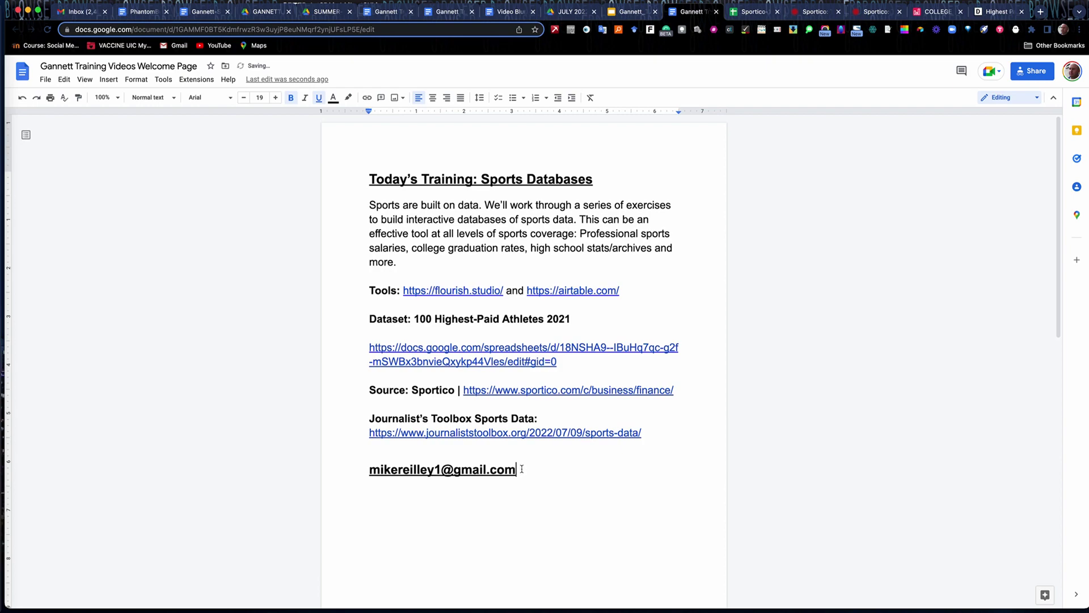
drag(522, 469, 322, 475)
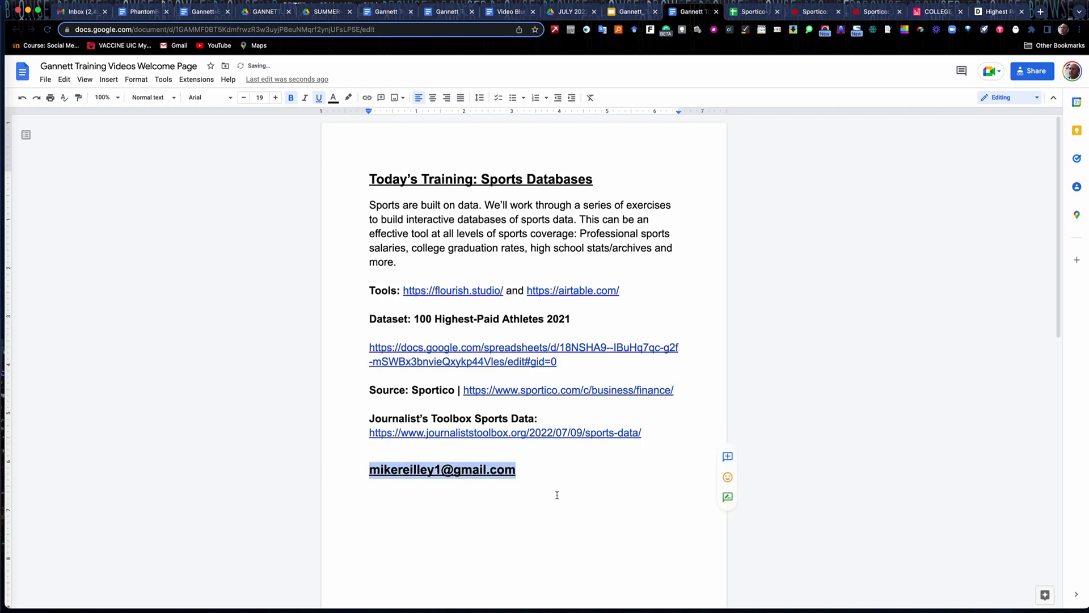